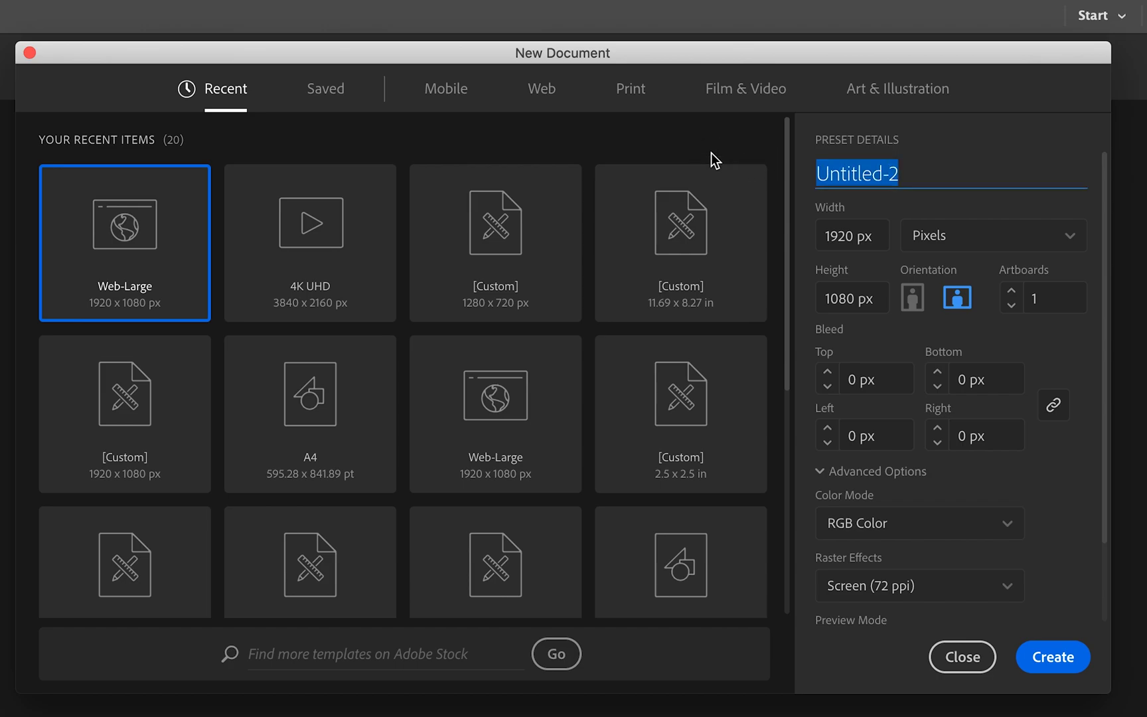
- Create a 1920 x 1080 px RGB document named GettingStartedWithDirectSelectionTool
type("Ge")
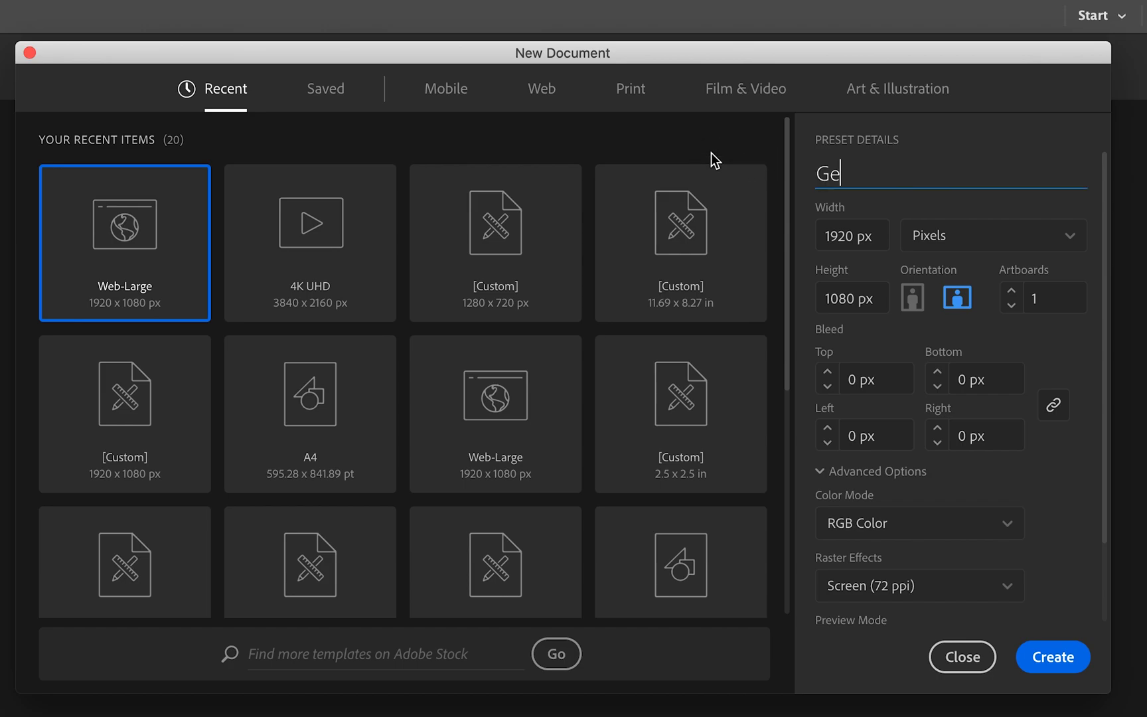
type("ttingStartedWithDirect")
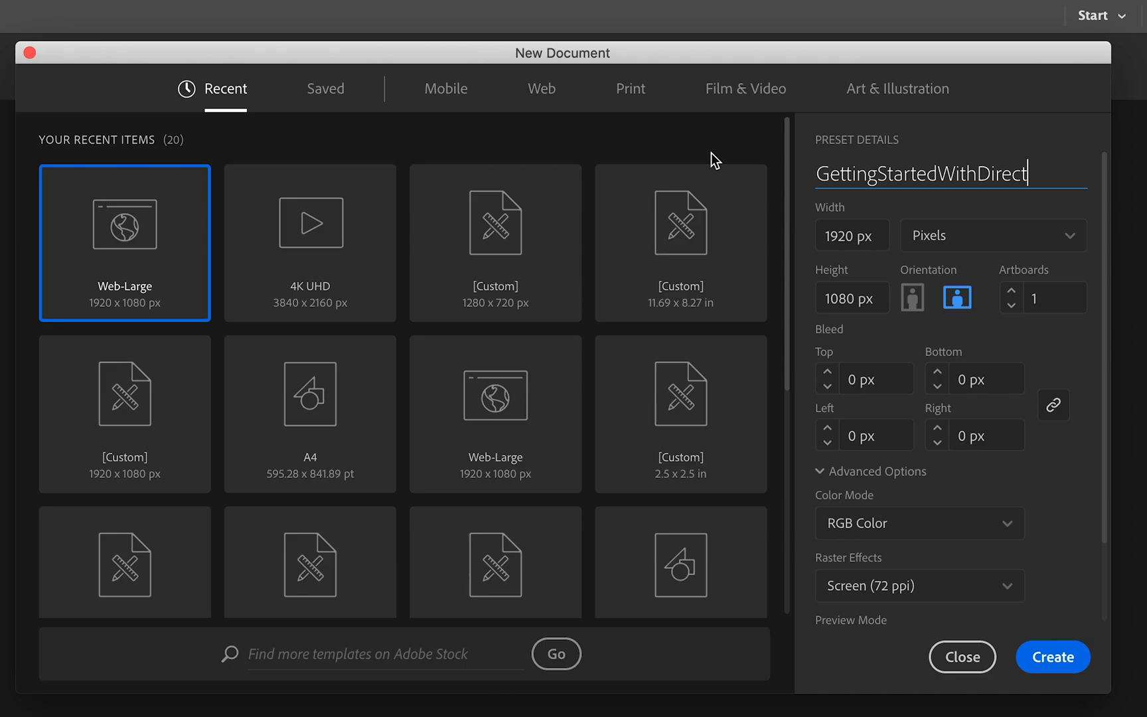
type("ionTool")
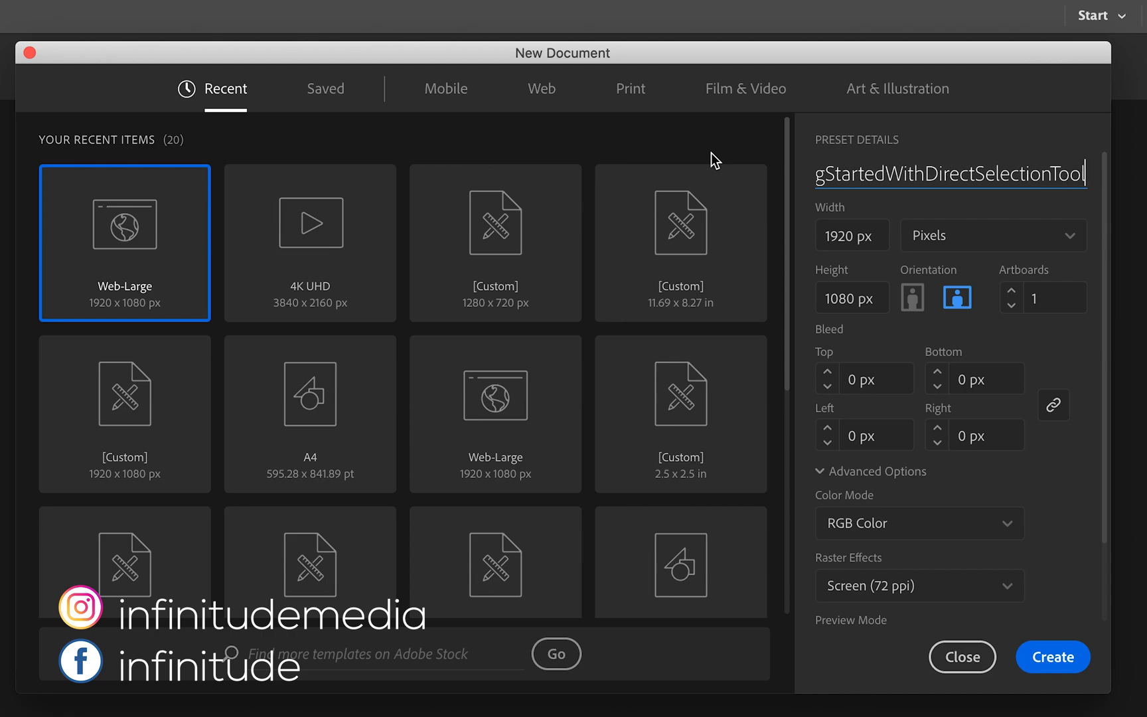
key("Return")
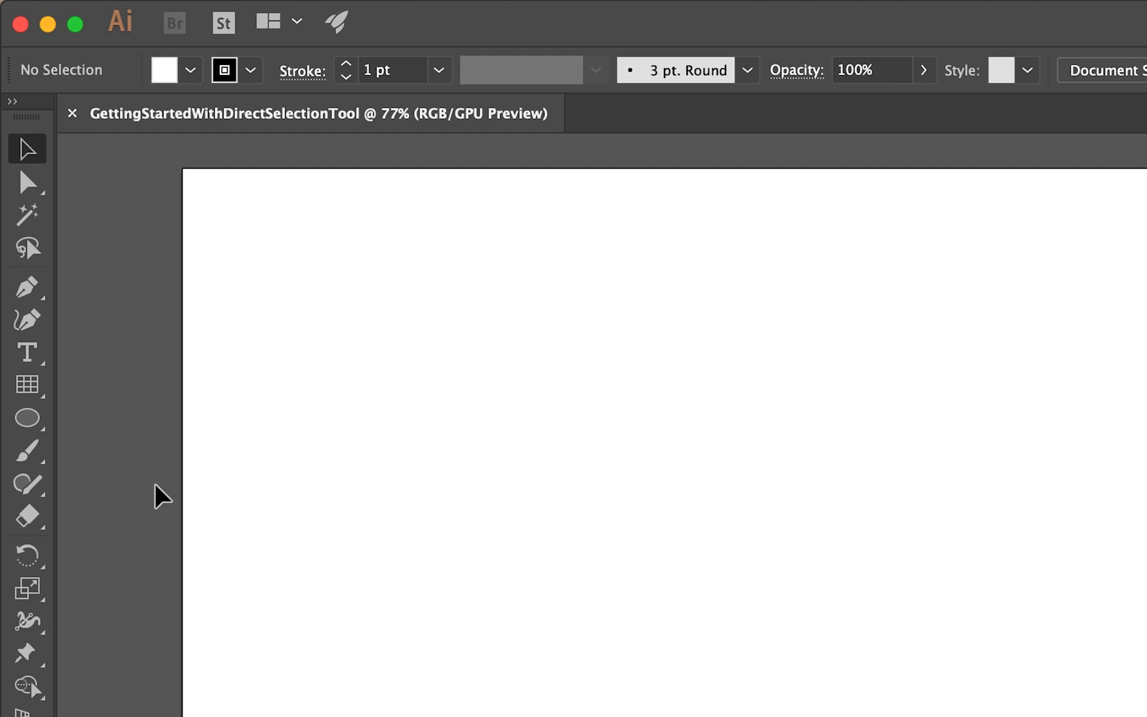
- Draw a square near the artboard's upper-left corner and duplicate it into a two-by-two grid
left_click_drag(30, 420, 93, 417)
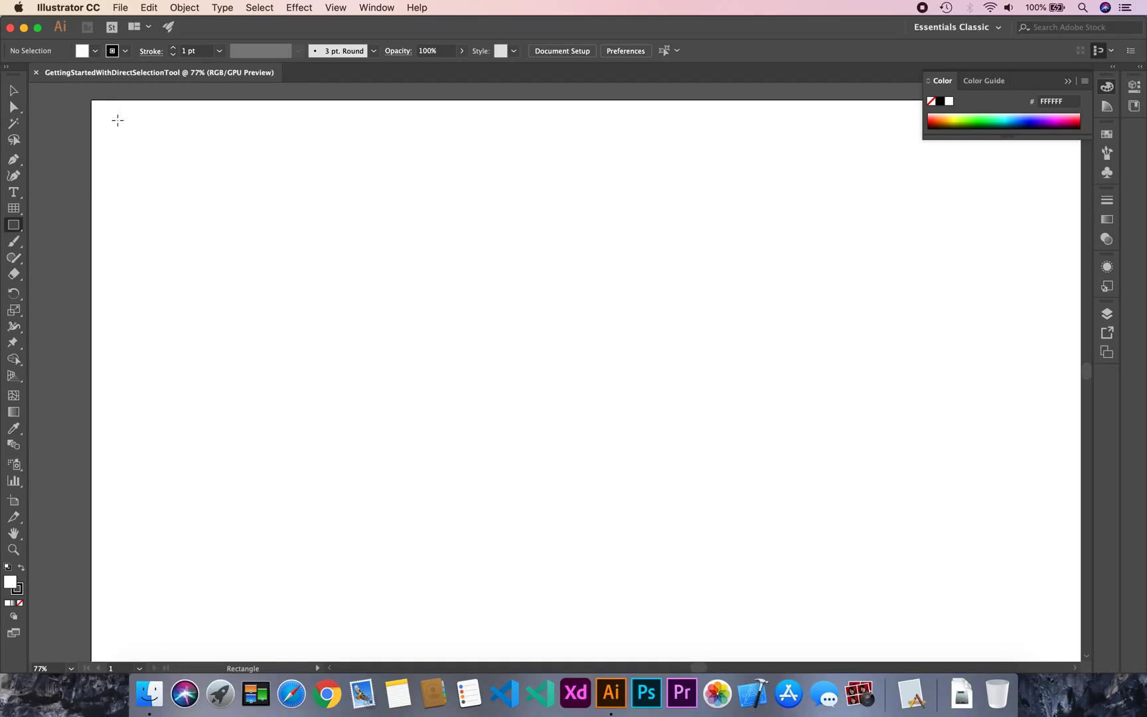
left_click_drag(118, 121, 191, 186)
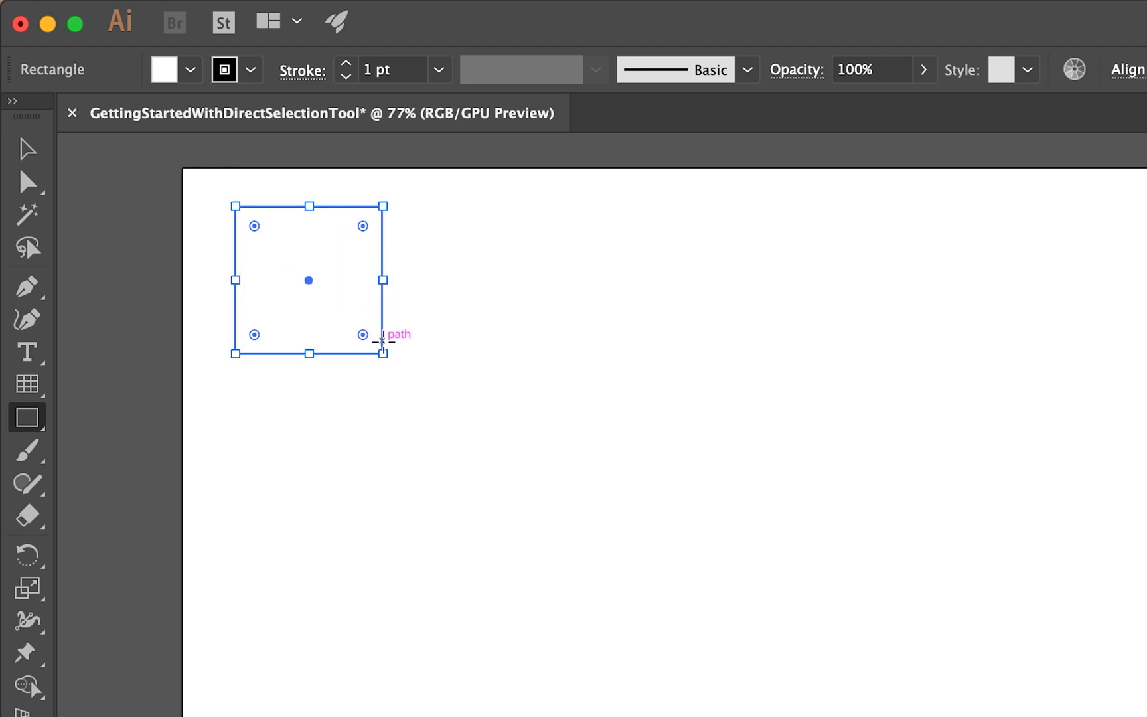
key("v")
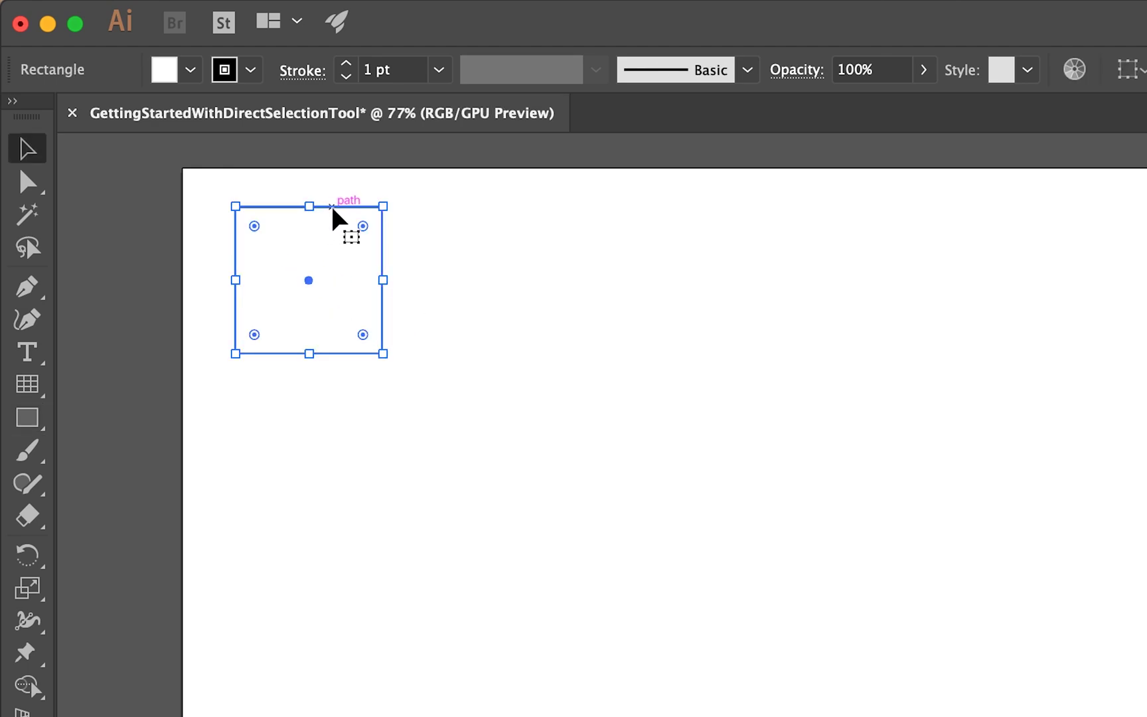
left_click_drag(333, 208, 509, 195)
left_click(337, 205, "shift")
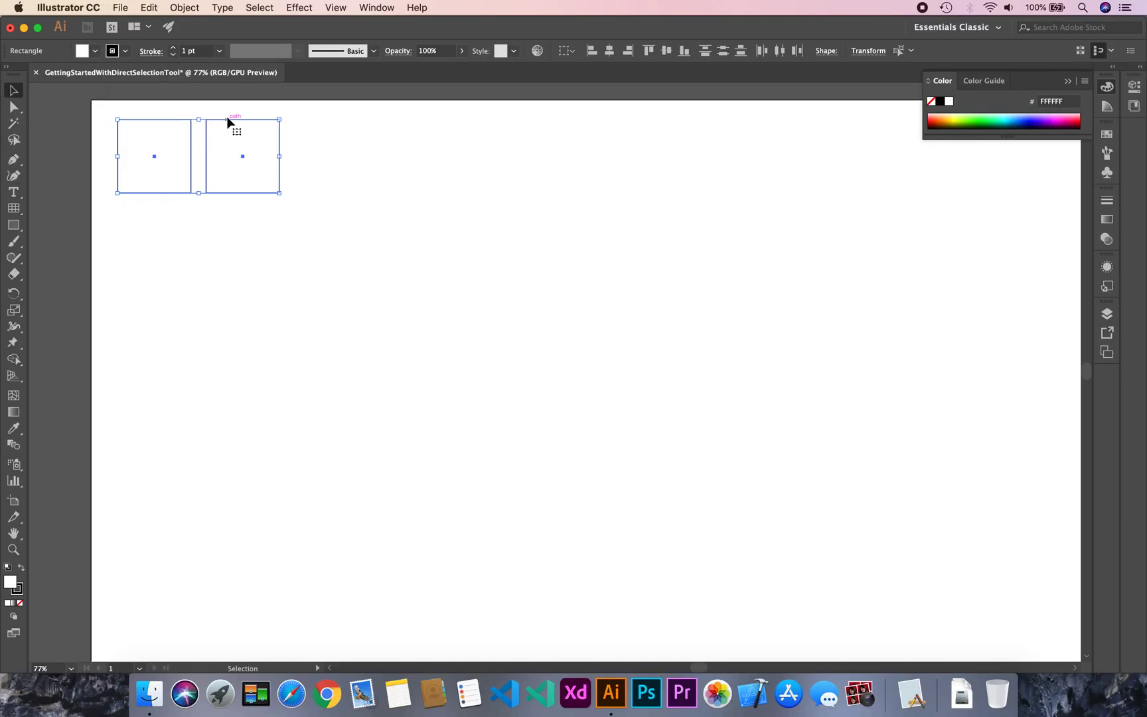
left_click_drag(227, 120, 233, 215)
left_click(380, 195)
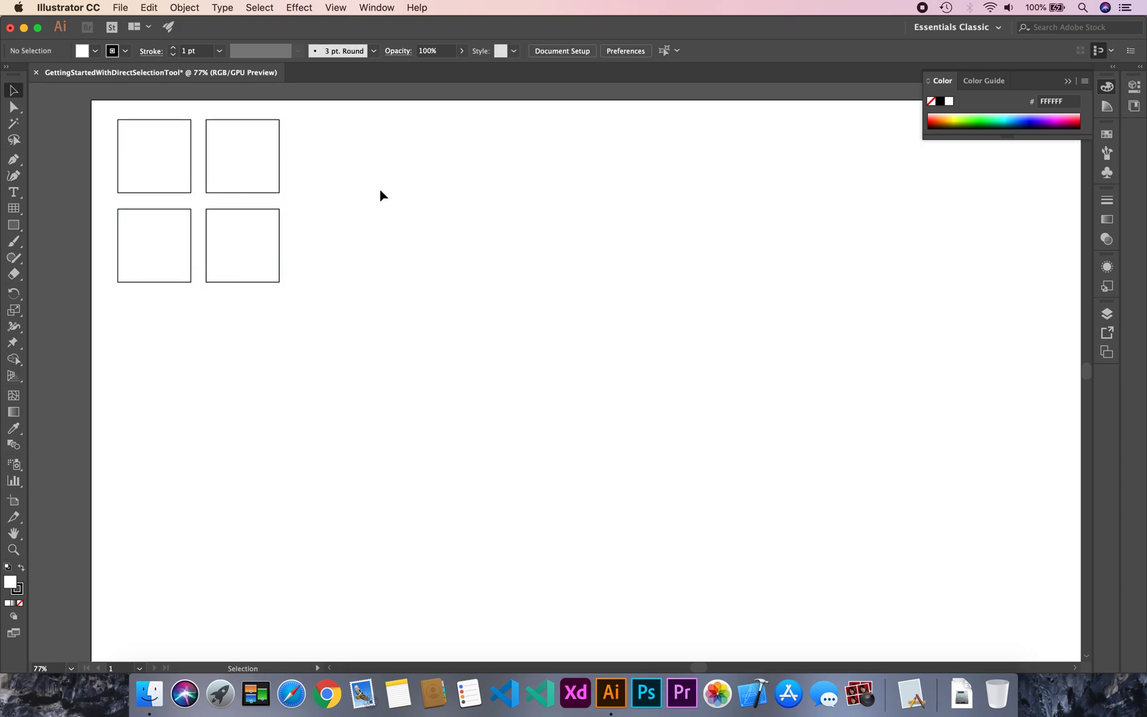
- Draw a circle beside the squares and duplicate it into a two-by-two grid
key("l")
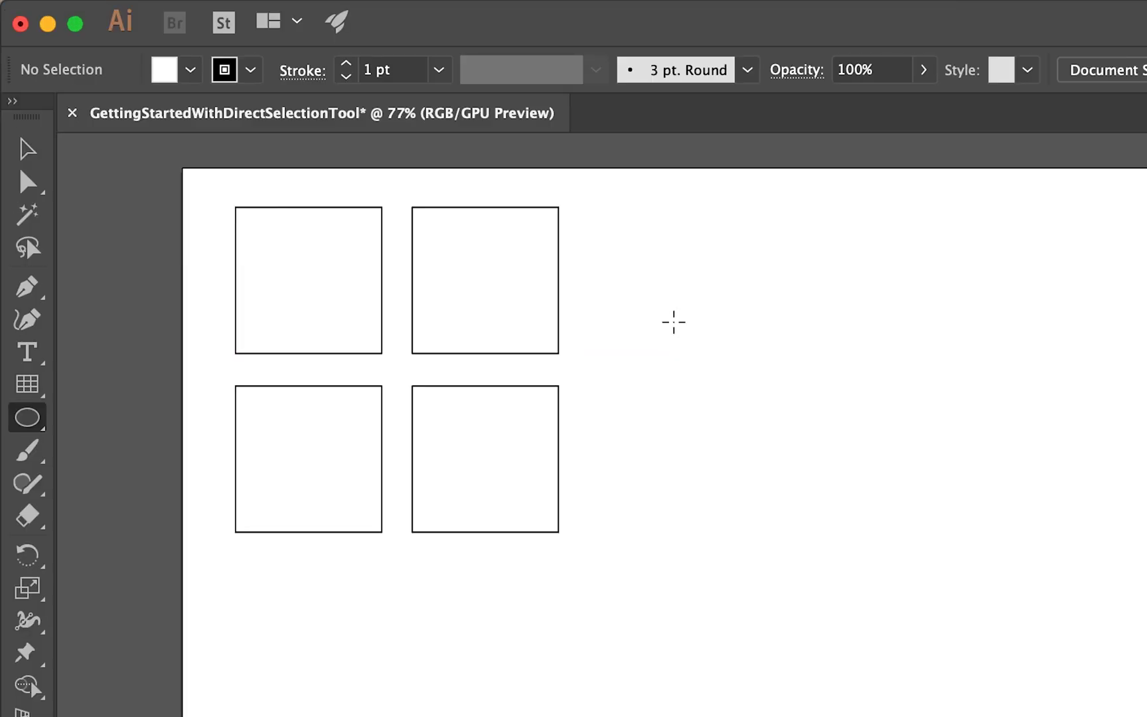
left_click_drag(657, 250, 738, 292)
key("v")
left_click_drag(735, 249, 918, 292)
left_click_drag(955, 422, 748, 379)
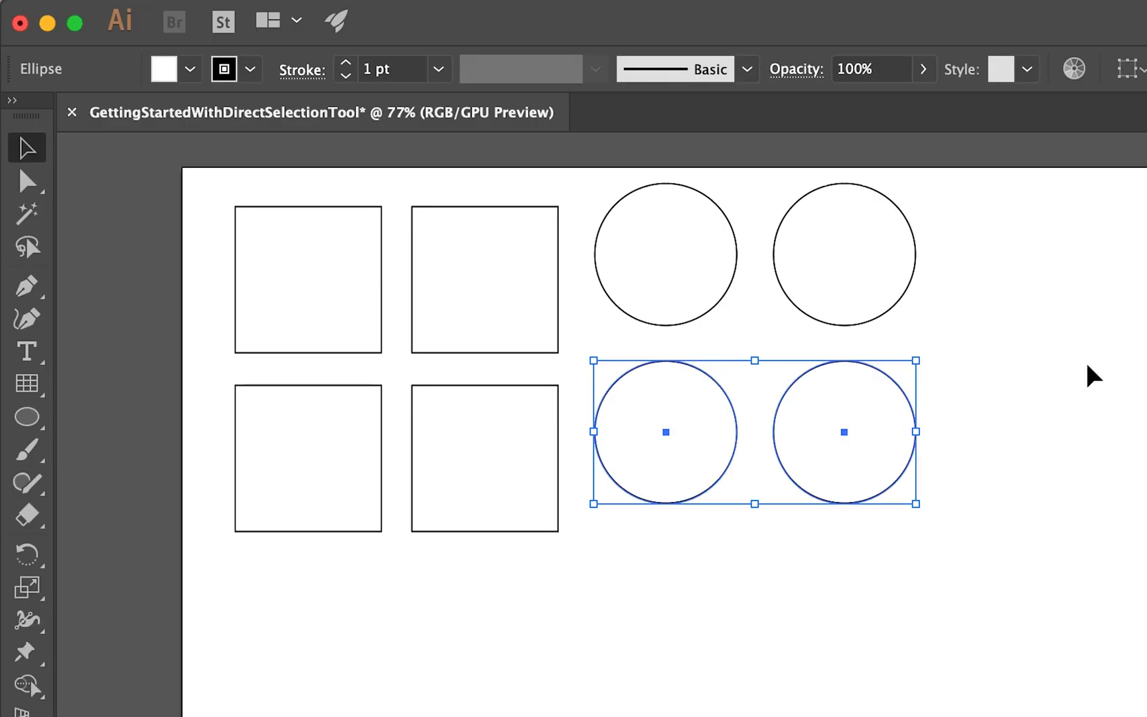
- Draw a rounded square about 135 px wide beside the circles and duplicate it into a two-by-two grid
left_click_drag(32, 425, 173, 452)
left_click_drag(653, 227, 795, 318)
left_click_drag(716, 240, 880, 245)
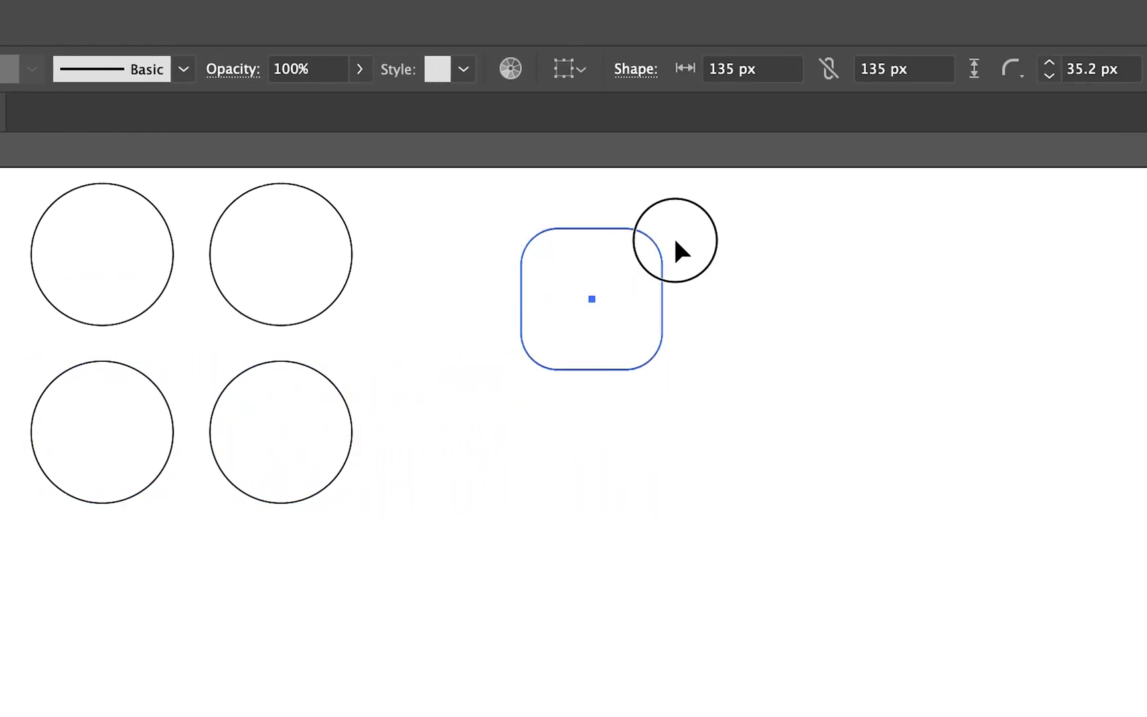
left_click_drag(748, 255, 796, 418)
left_click(626, 228, "shift")
left_click(400, 269)
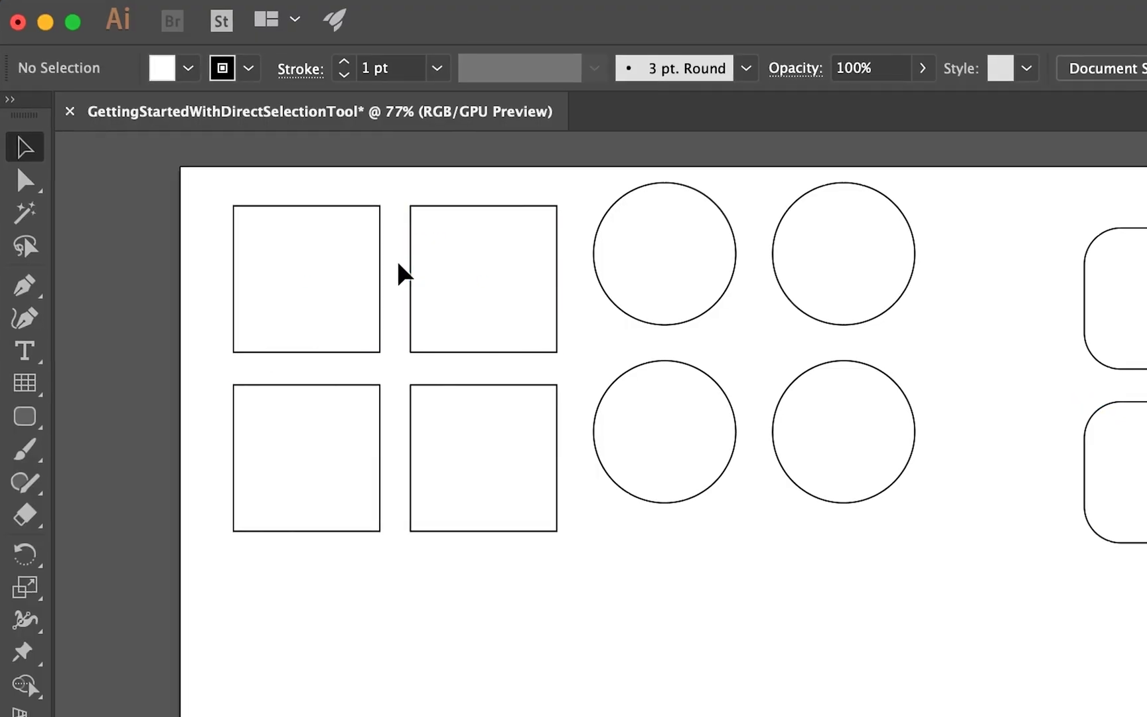
- Round the corners of the two squares in the grid's upper row using their live corner widgets
left_click(375, 272)
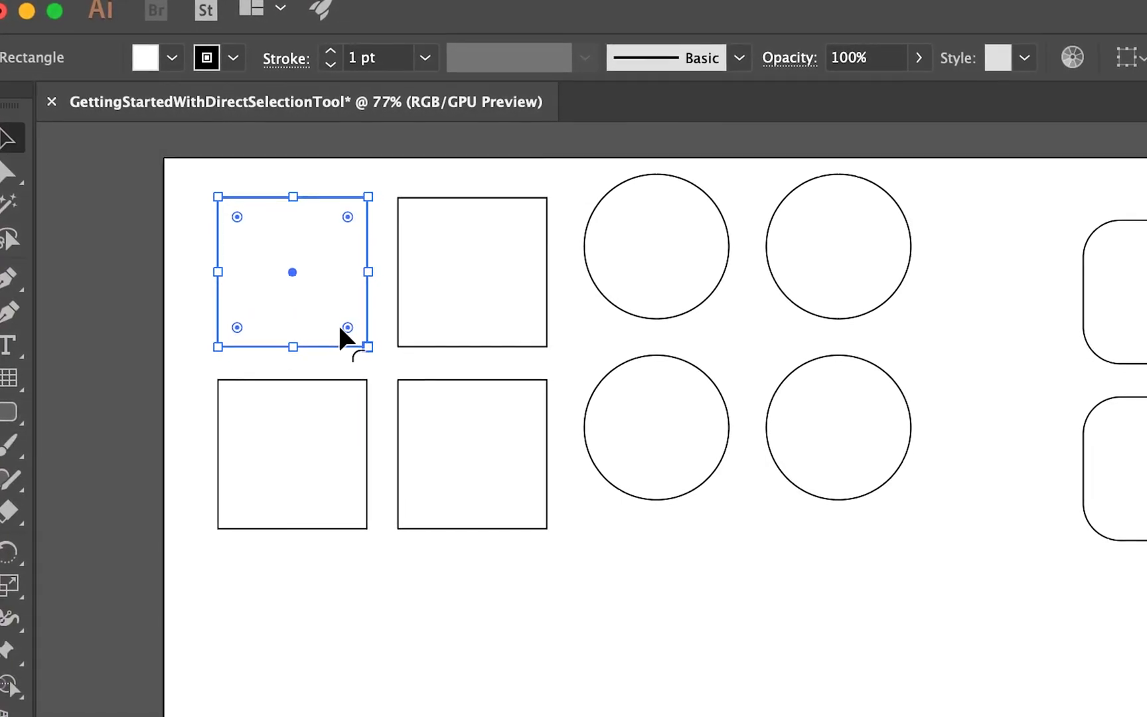
left_click_drag(345, 326, 285, 262)
left_click(418, 341)
left_click_drag(401, 325, 439, 271)
key("super+z")
left_click_drag(399, 314, 454, 266)
left_click(399, 309)
- Round the corners of the two squares in the grid's lower row using their live corner widgets
left_click(392, 410)
left_click_drag(385, 389, 441, 444)
left_click(318, 389)
left_click_drag(308, 383, 257, 453)
left_click(632, 662)
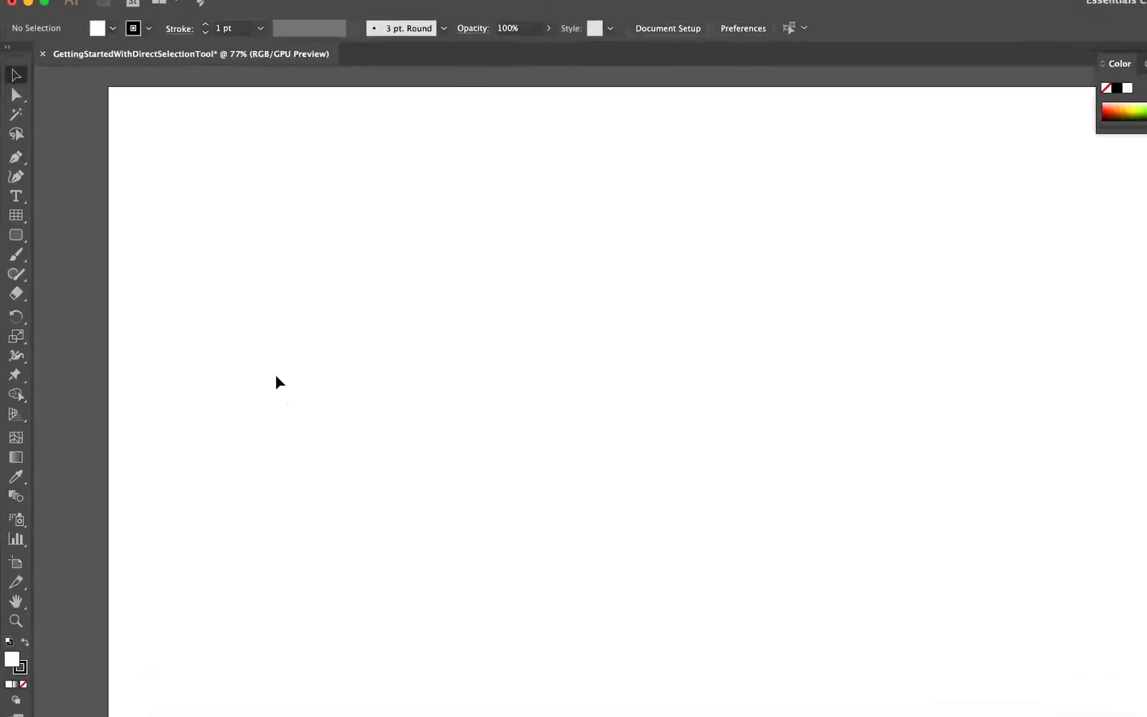
- Create a 3-sided polygon with a 96 px radius and a 4-sided polygon of the same radius beside it
left_click(20, 254)
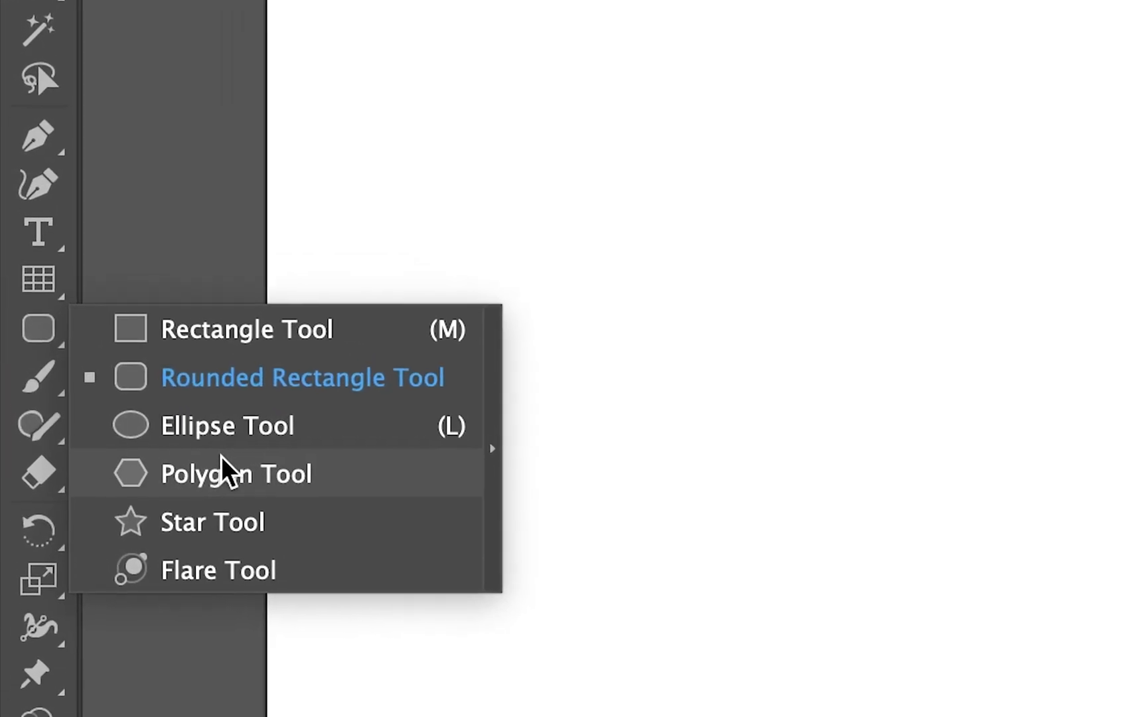
left_click(222, 458)
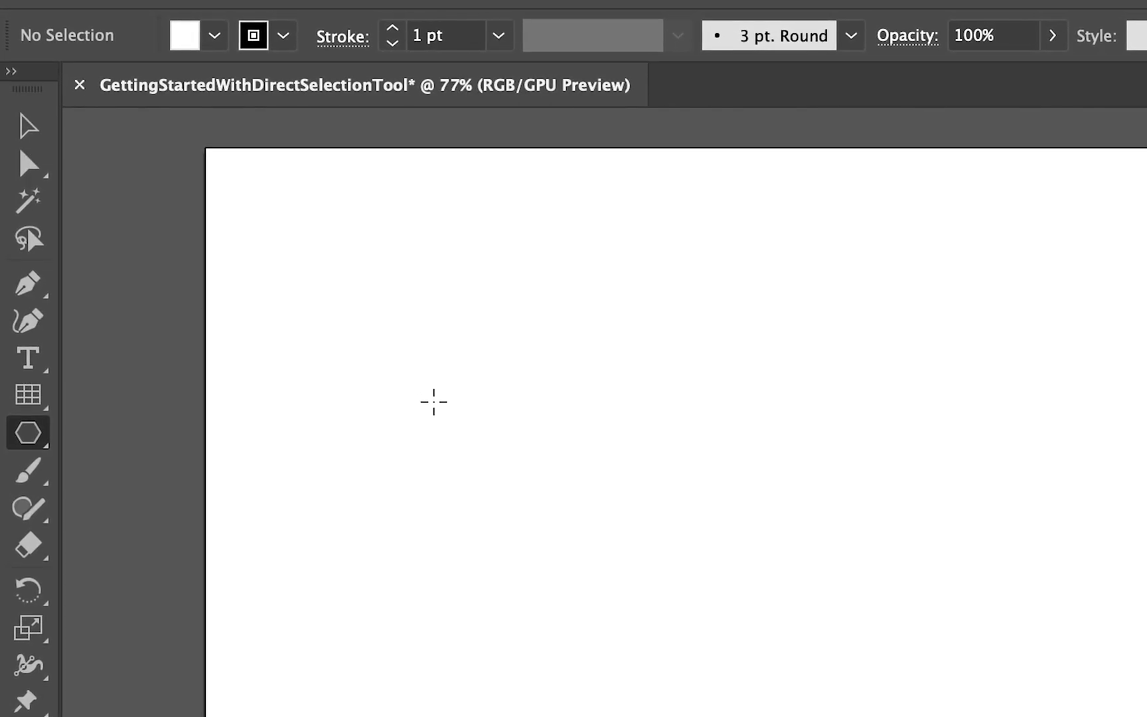
left_click(191, 210)
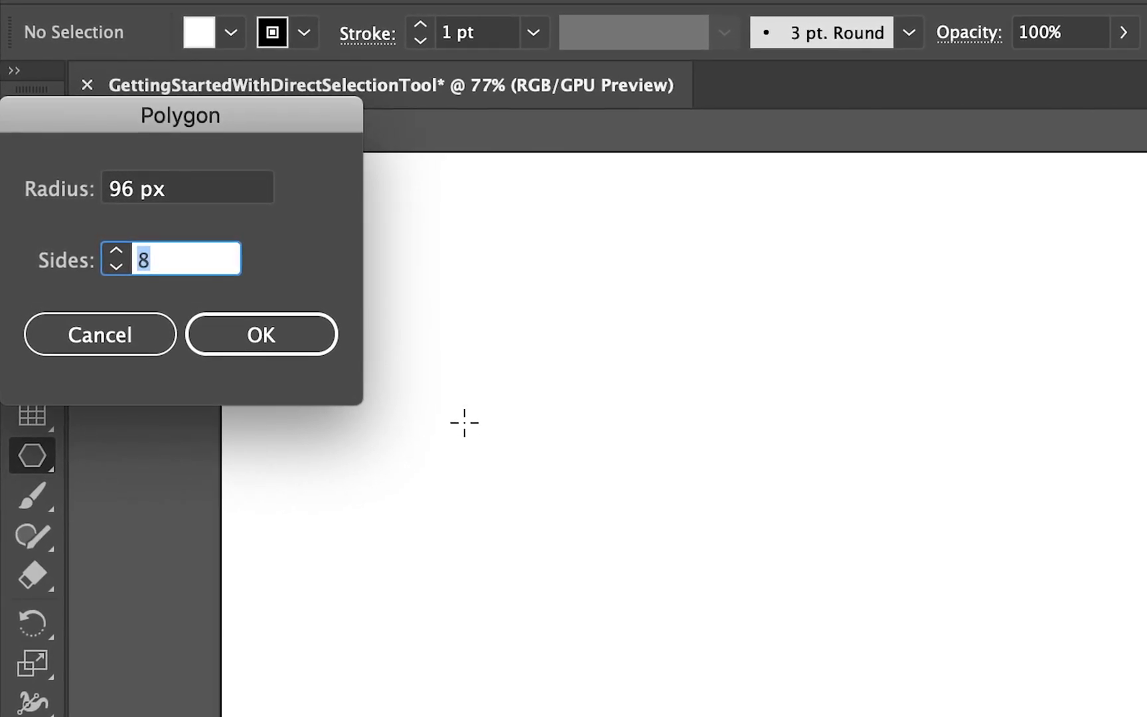
type("3")
key("Return")
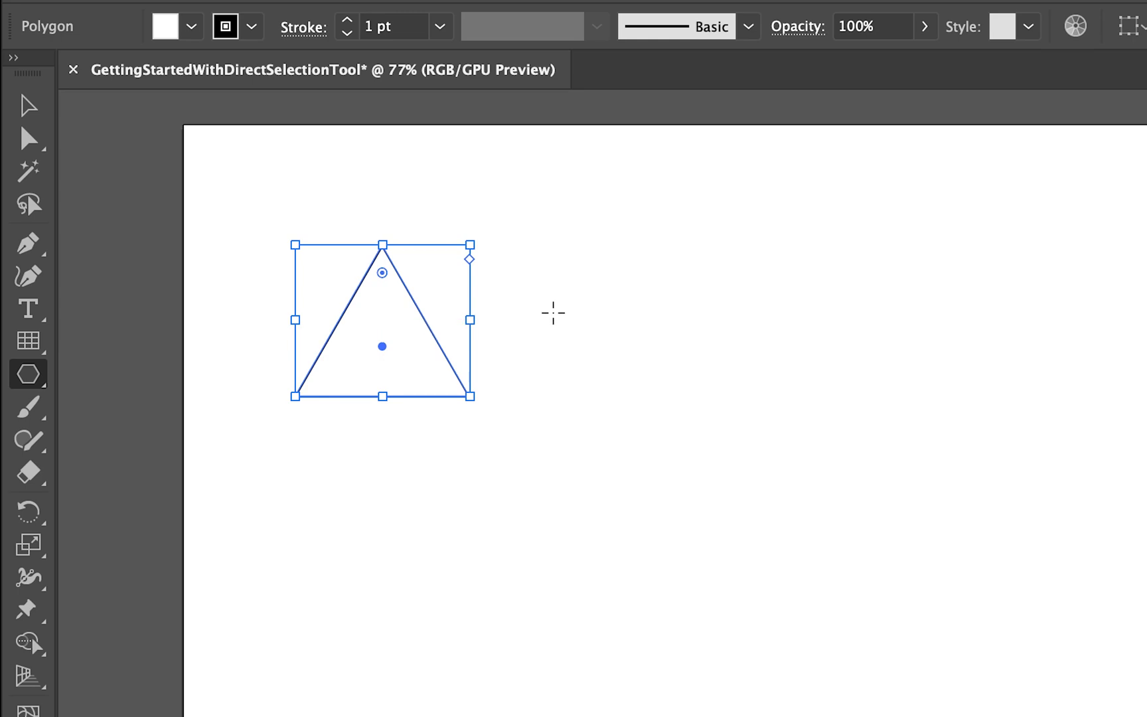
left_click(552, 313)
type("4")
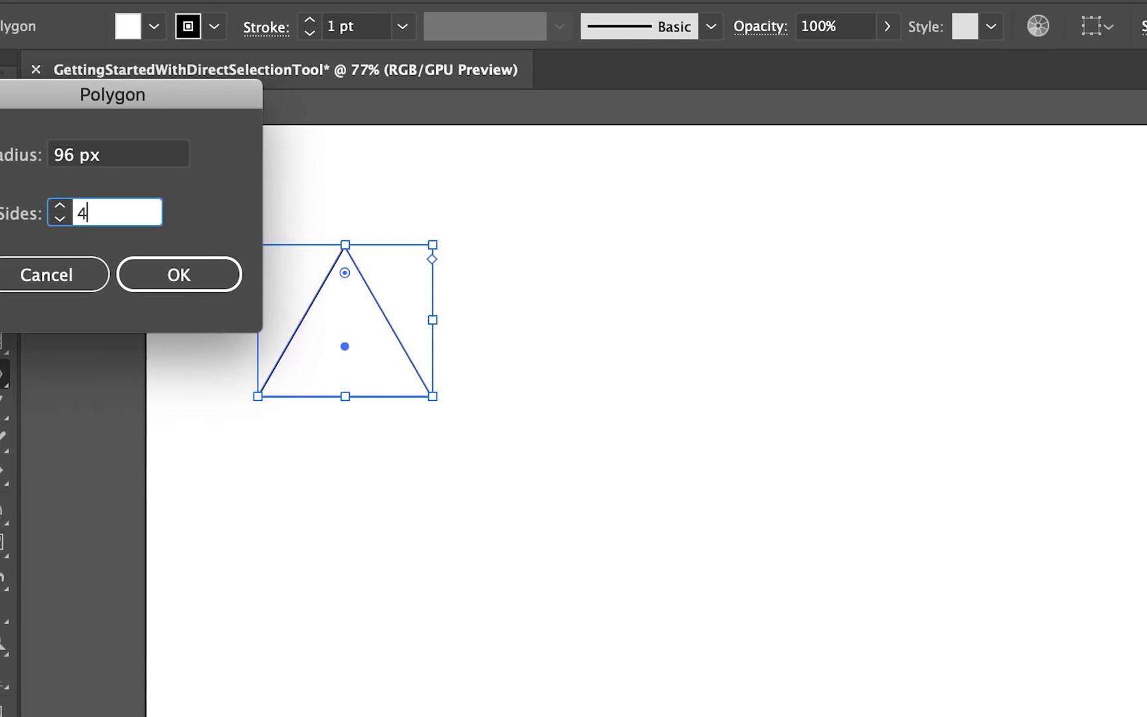
key("Return")
- Add a 5-sided polygon beside the square and a 6-sided polygon next to it
left_click(732, 285)
type("5")
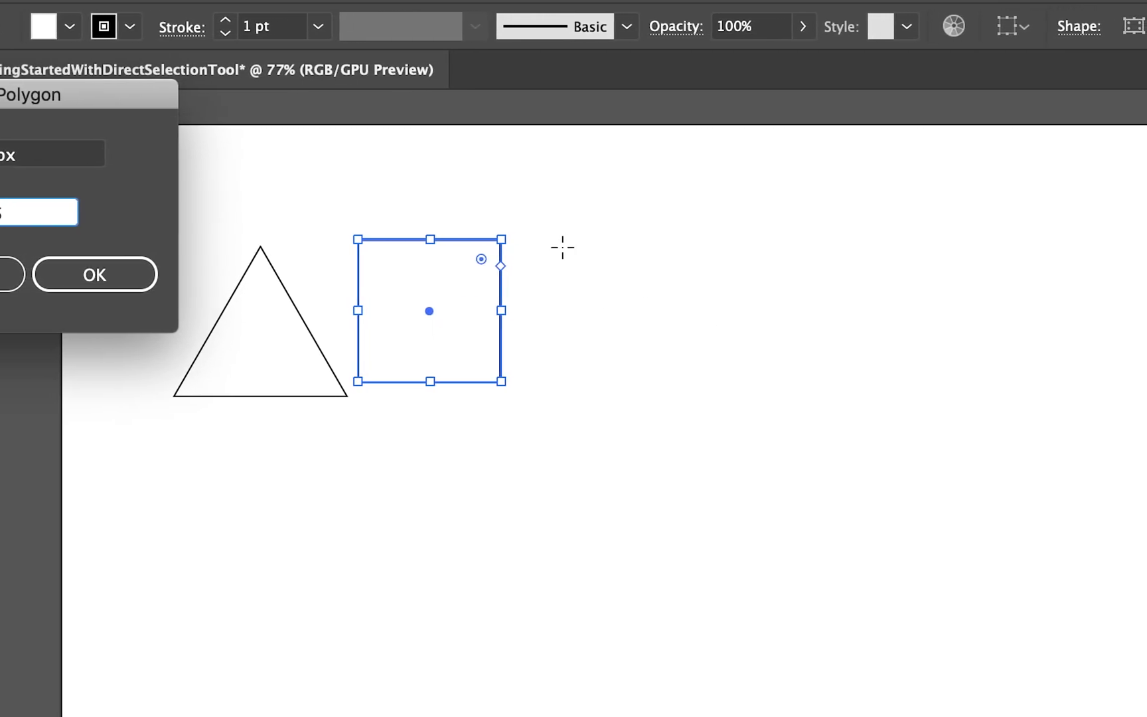
key("Return")
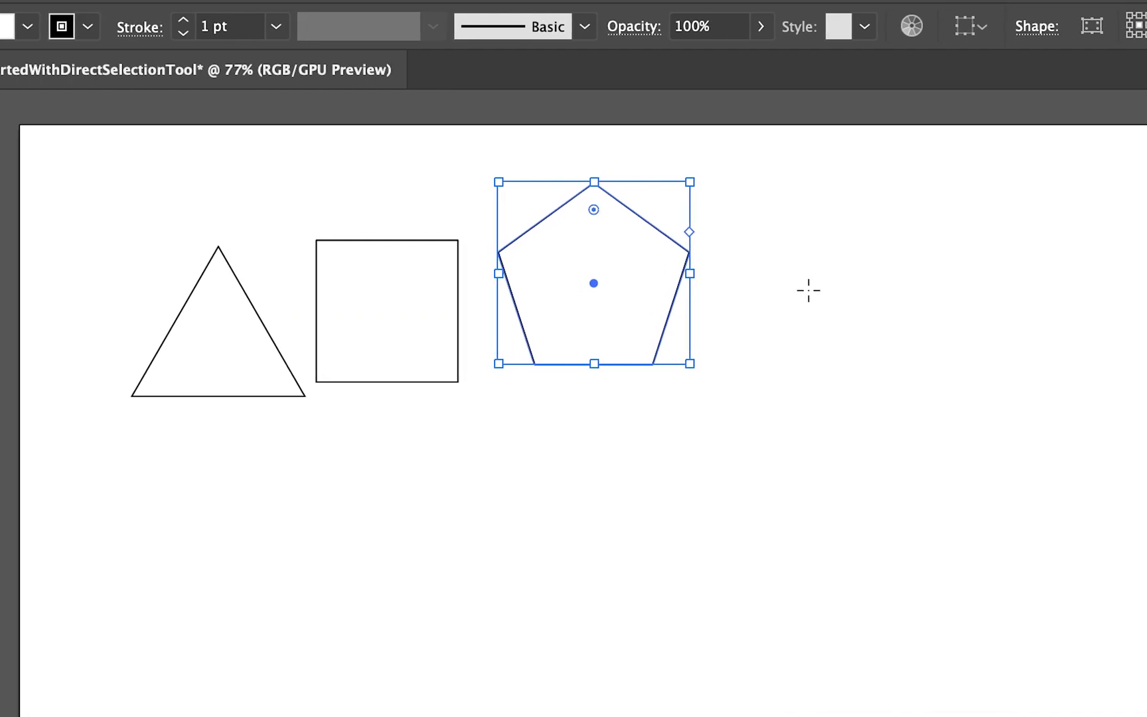
left_click(819, 290)
type("6")
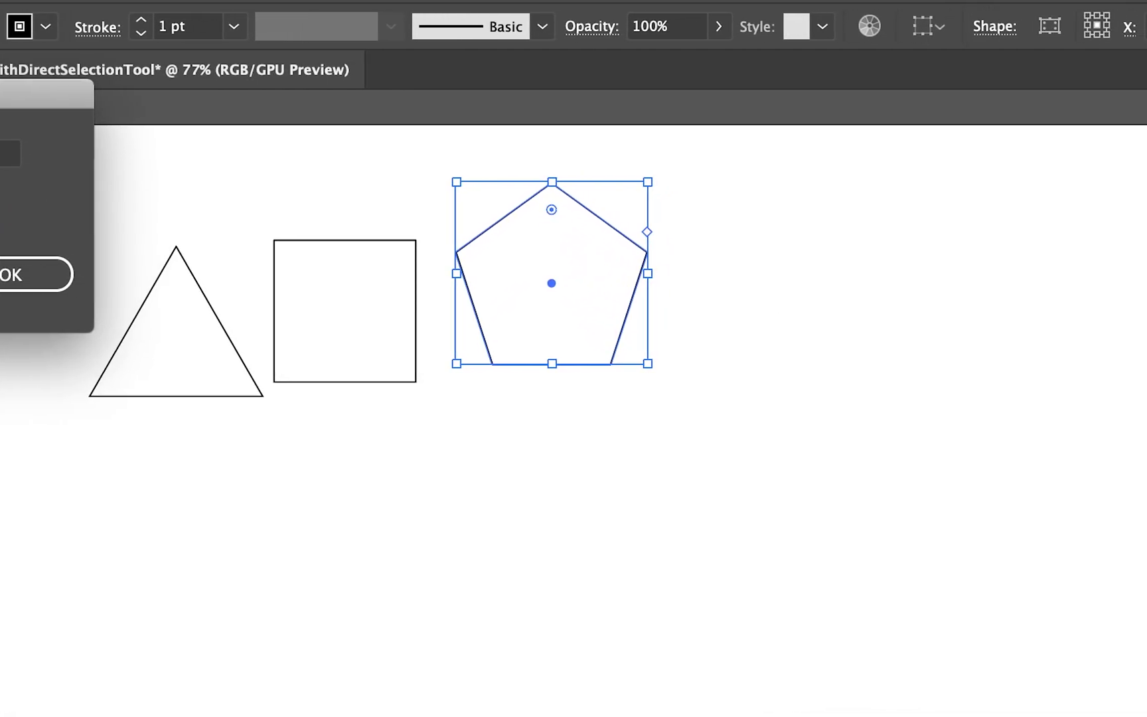
key("Return")
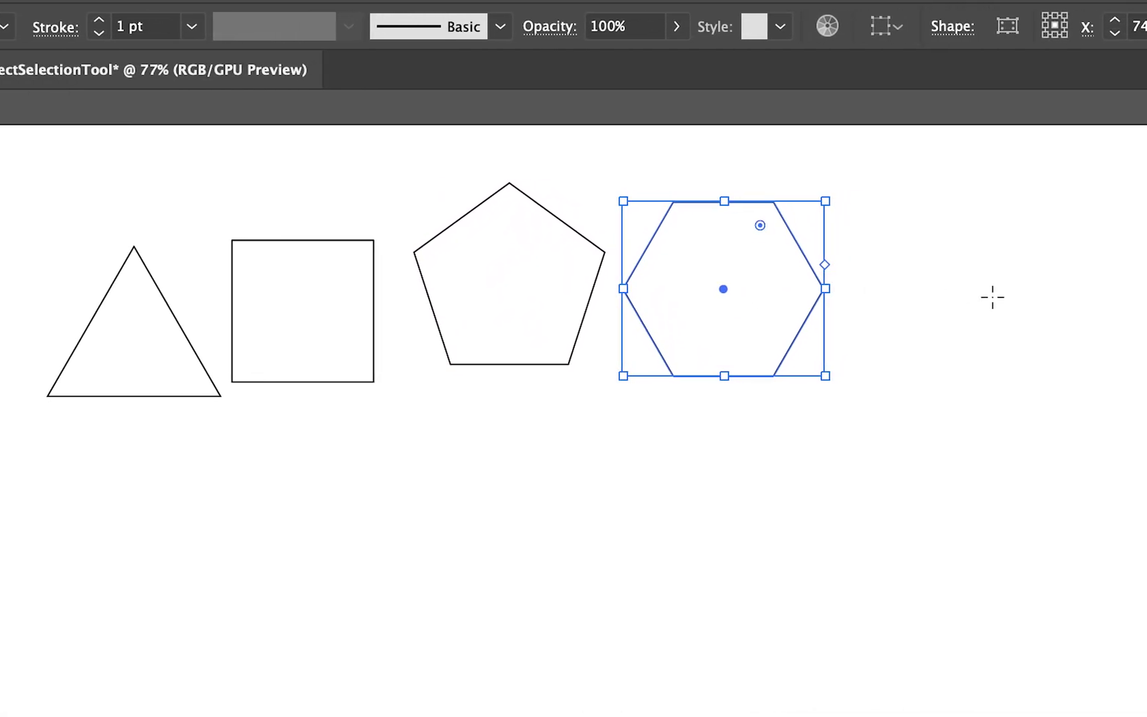
- Add a 7-sided polygon beside the hexagon and an 8-sided polygon next to it
left_click(971, 264)
type("7")
key("Return")
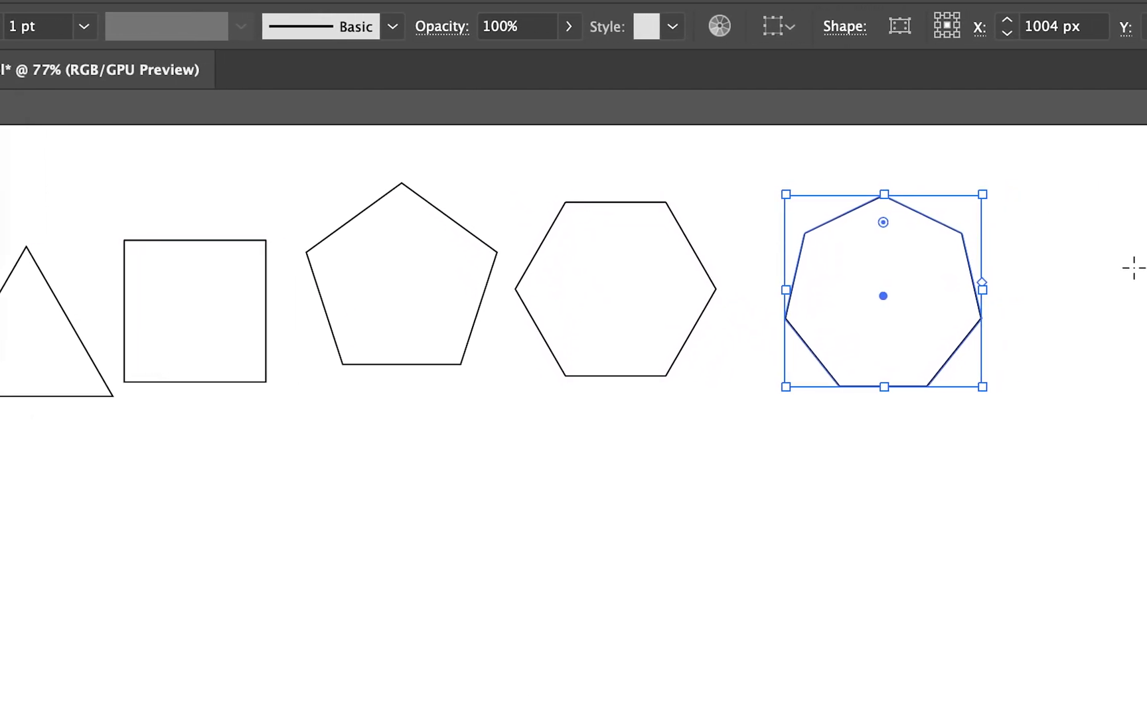
left_click(1072, 267)
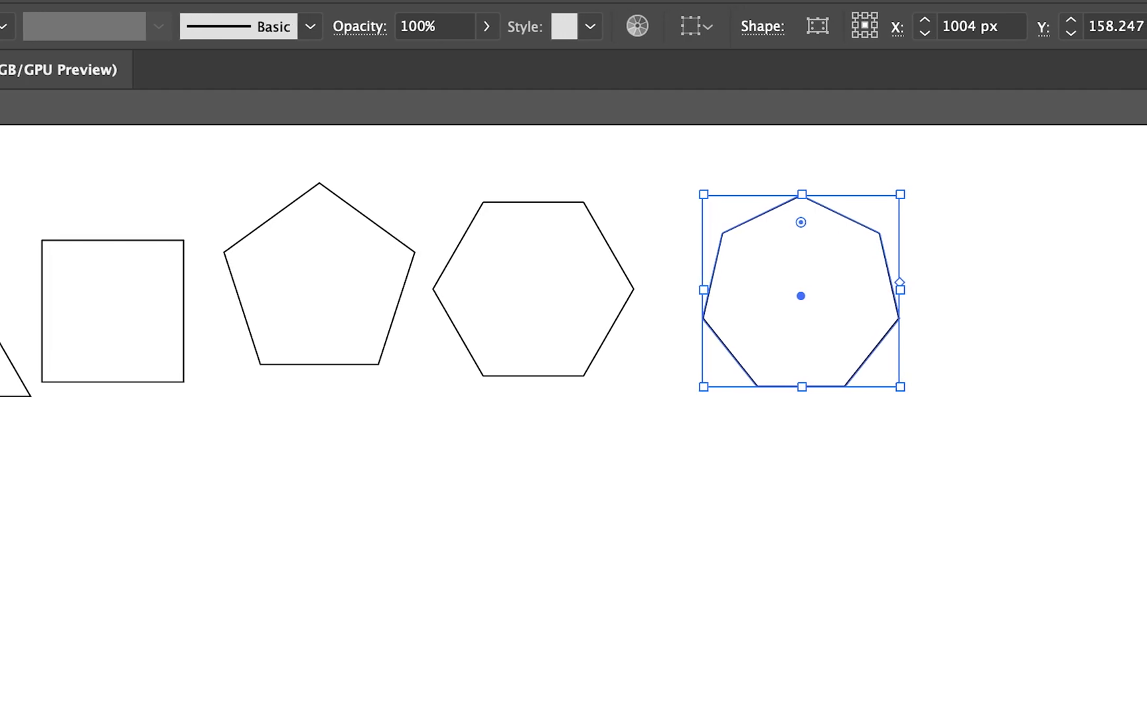
type("8")
key("Return")
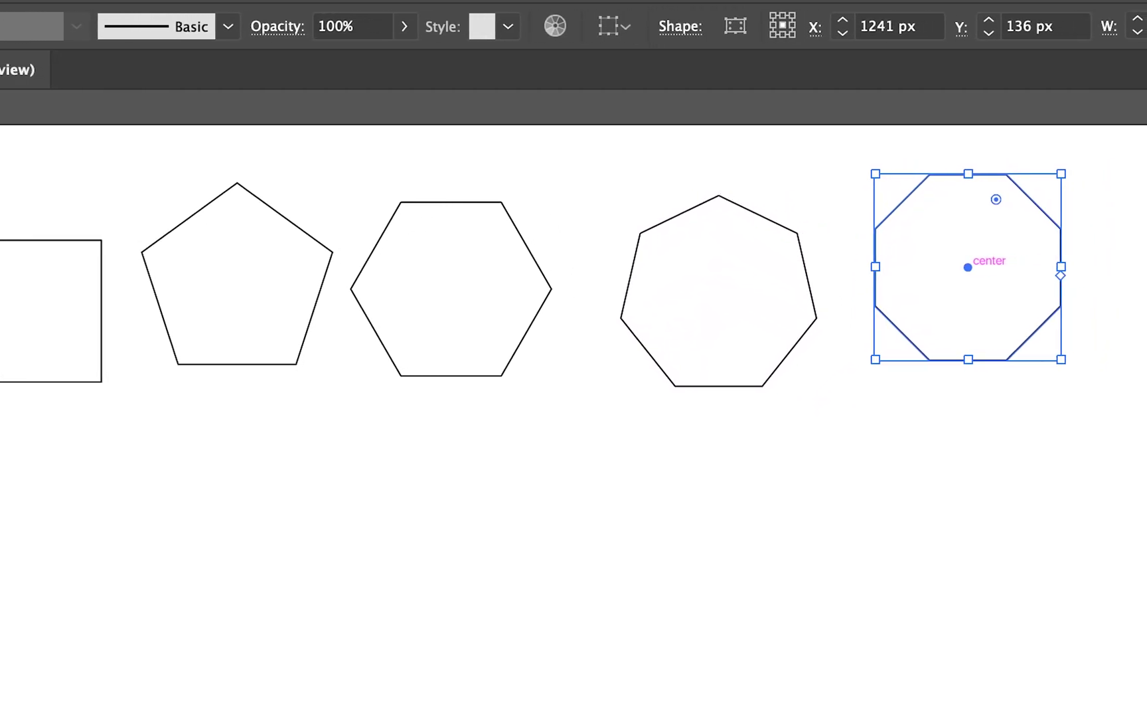
- Select all six polygons on the artboard and delete them
left_click(875, 323)
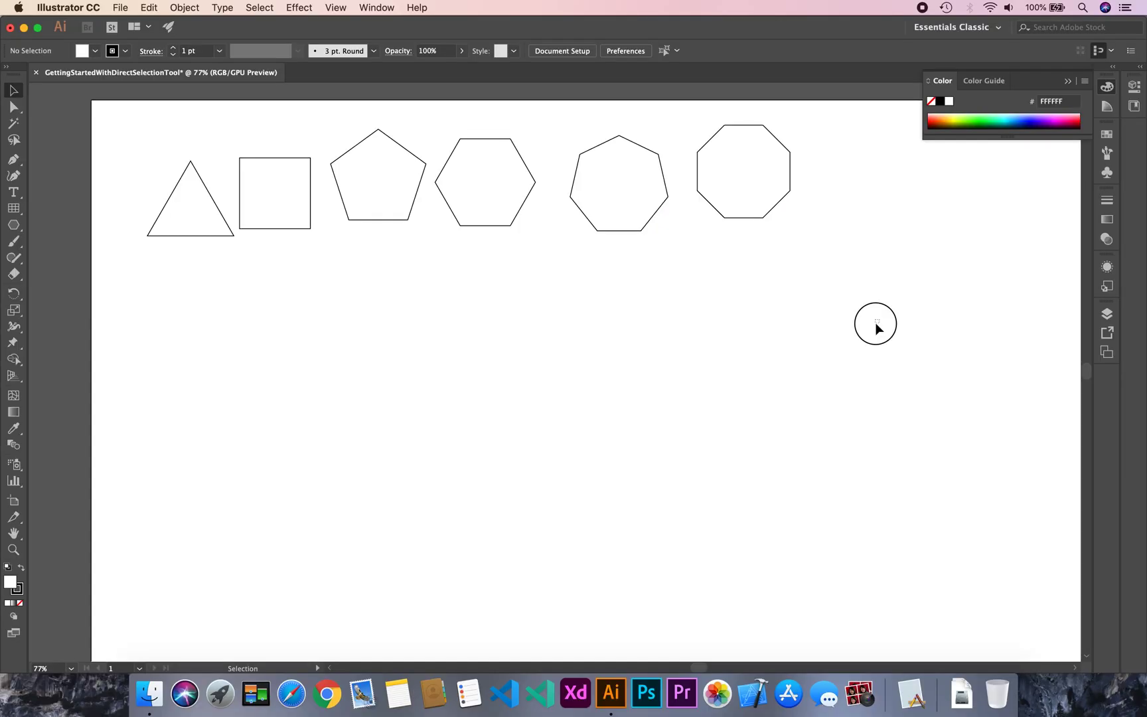
left_click_drag(875, 325, 185, 114)
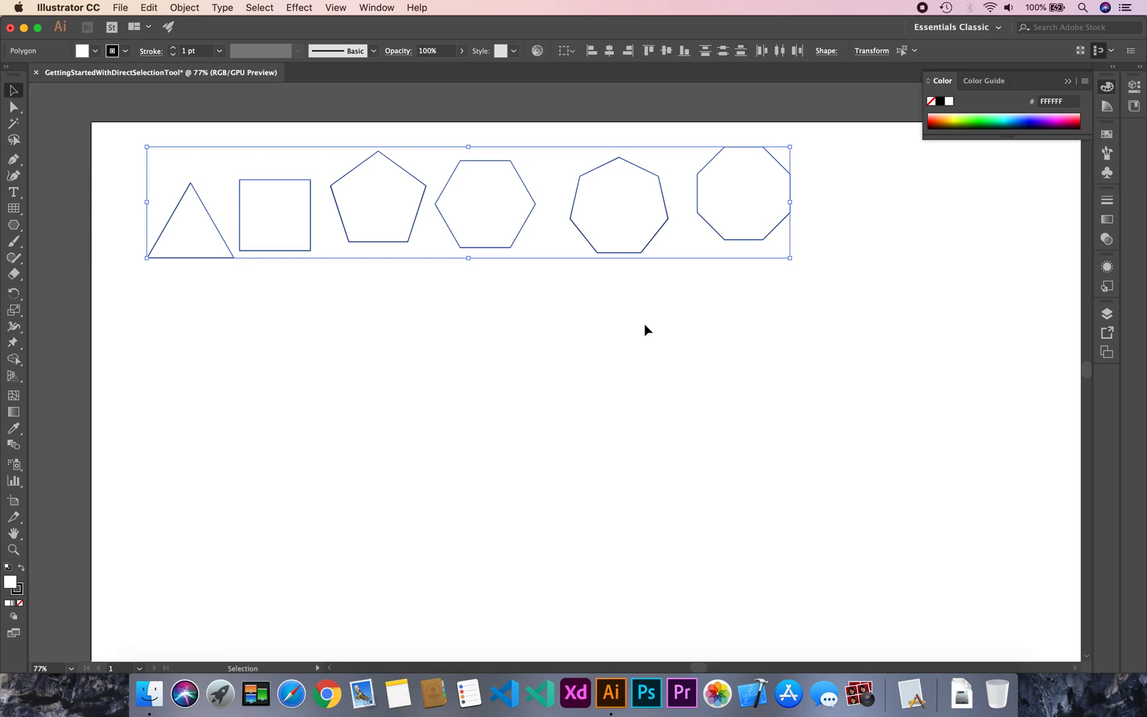
key("Delete")
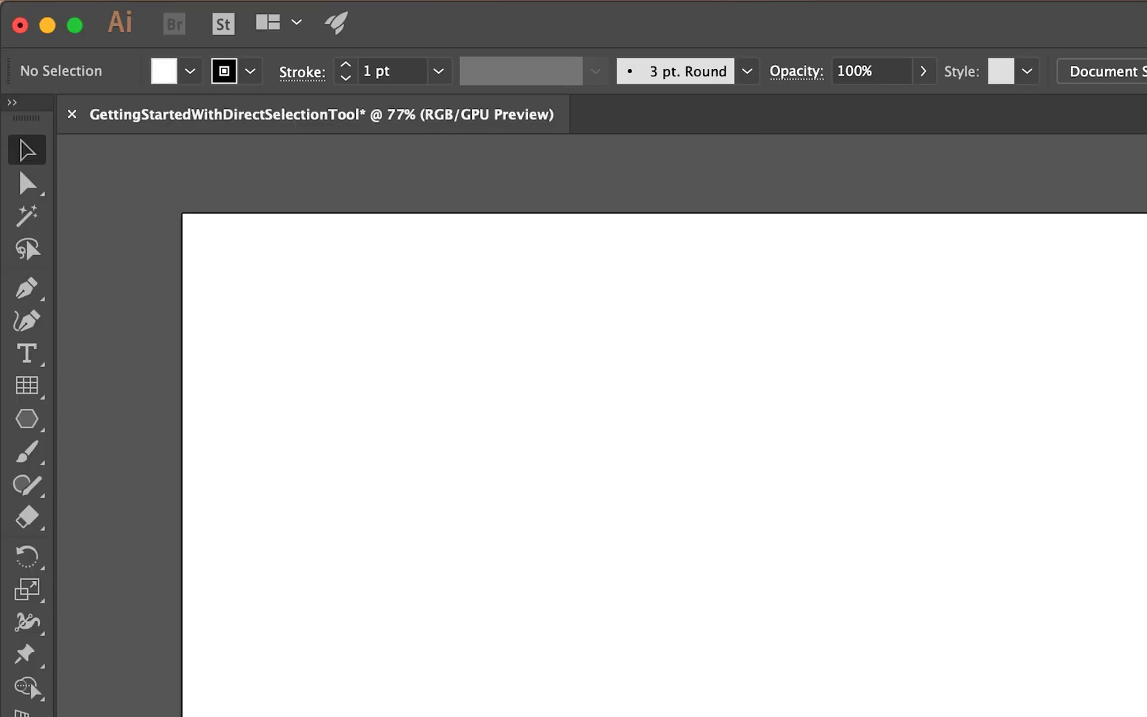
- Create a 5-pointed star with a first radius of 200 px and a second radius of 100 px on the empty artboard
left_click(41, 428)
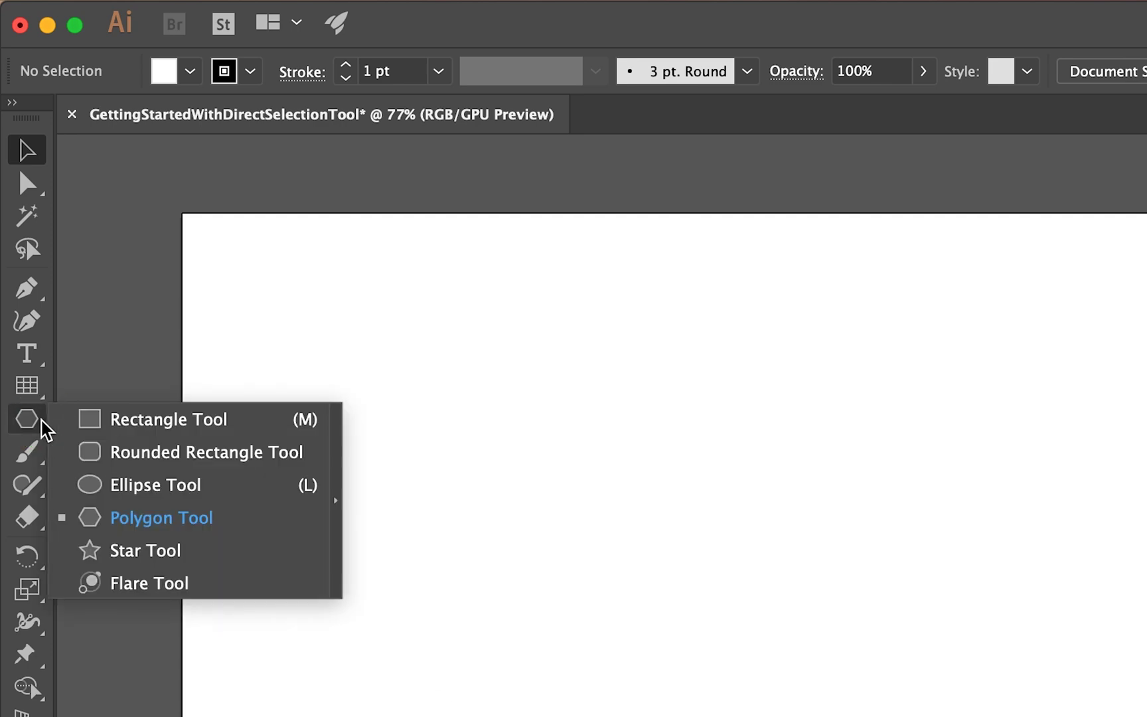
left_click(158, 548)
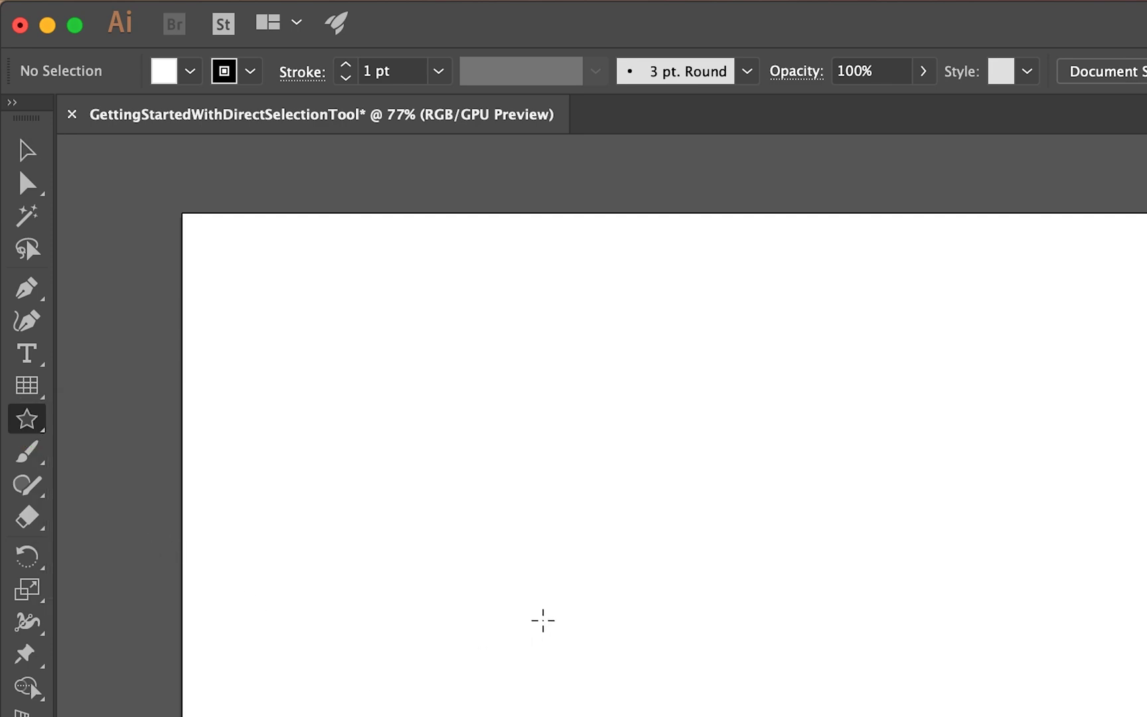
left_click(543, 620)
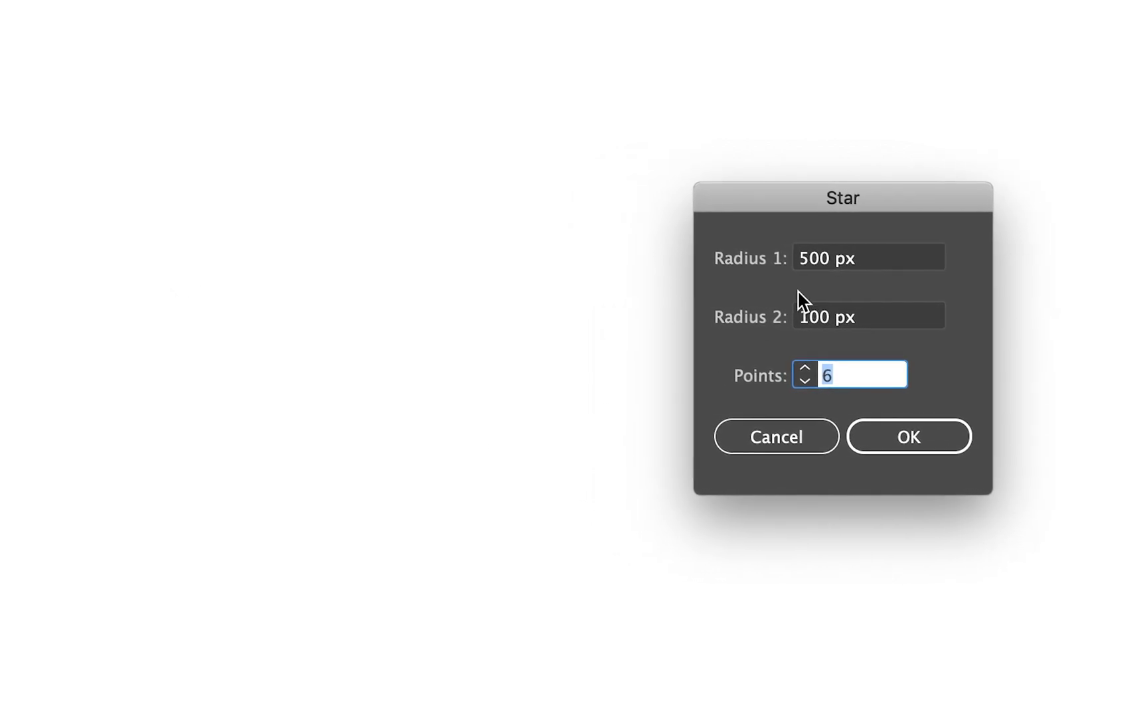
left_click(760, 259)
type("2")
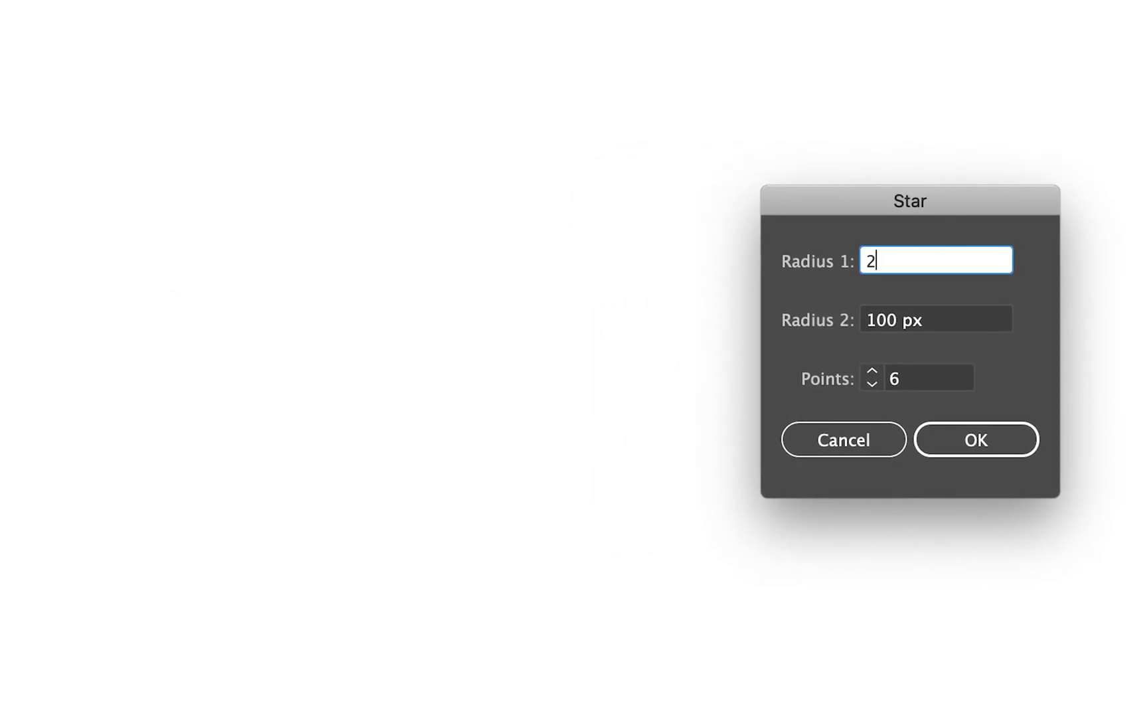
type("00")
key("Tab")
type("100")
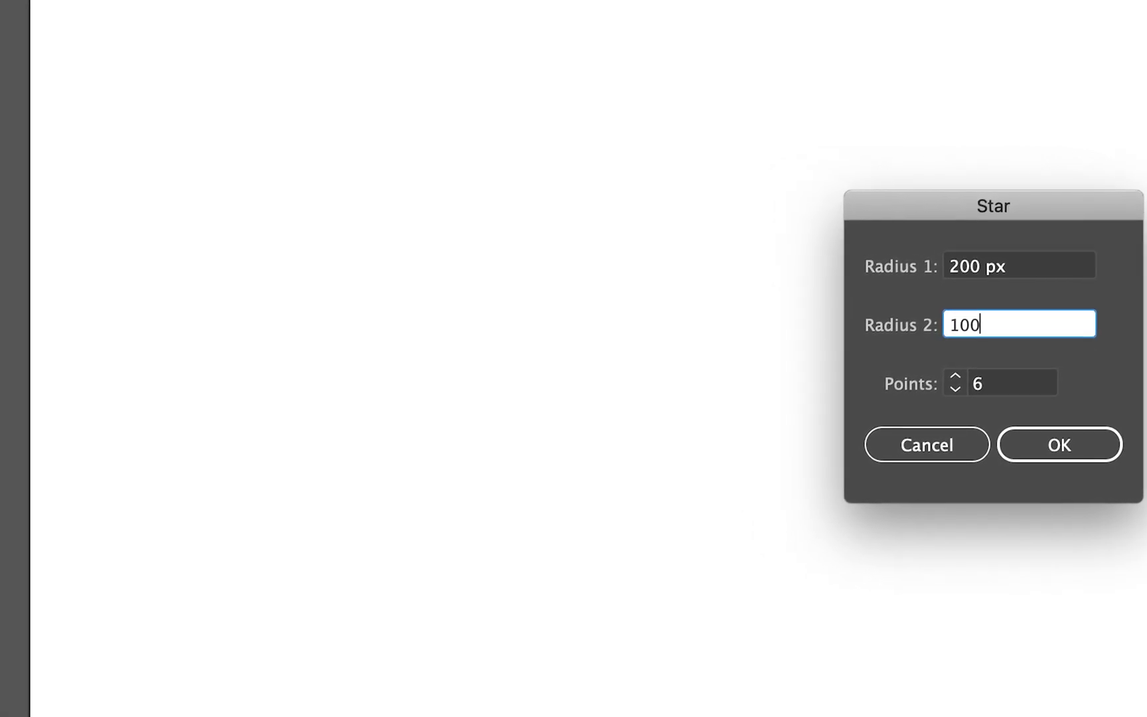
key("Tab")
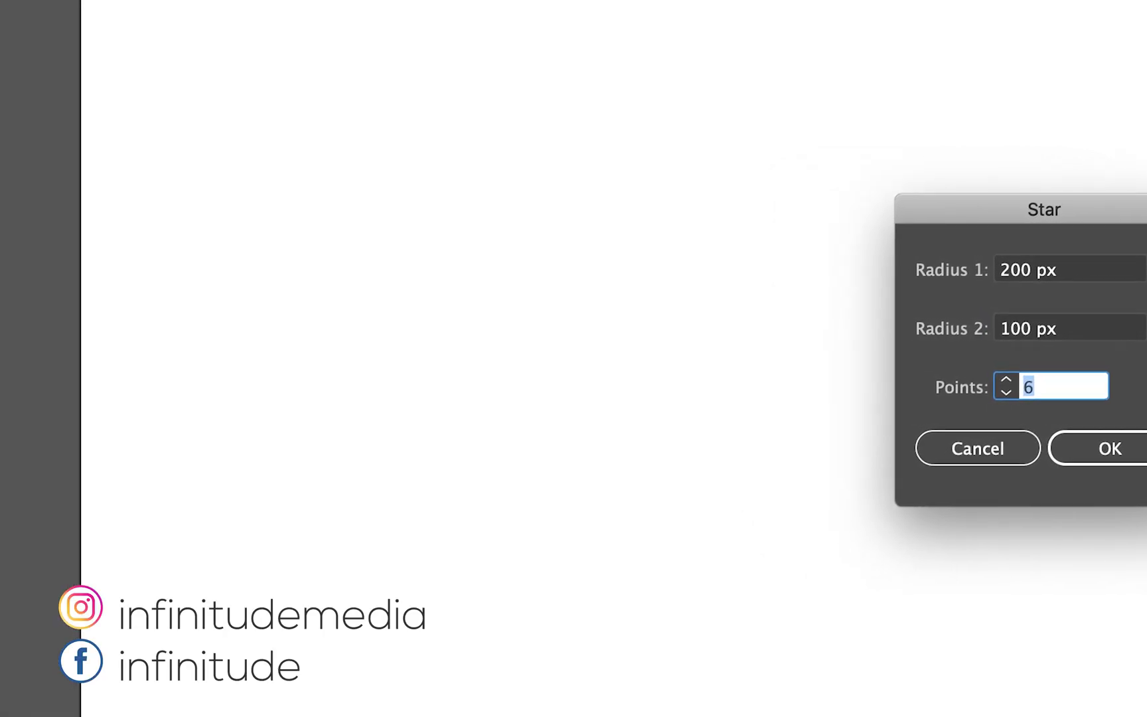
type("5")
key("Return")
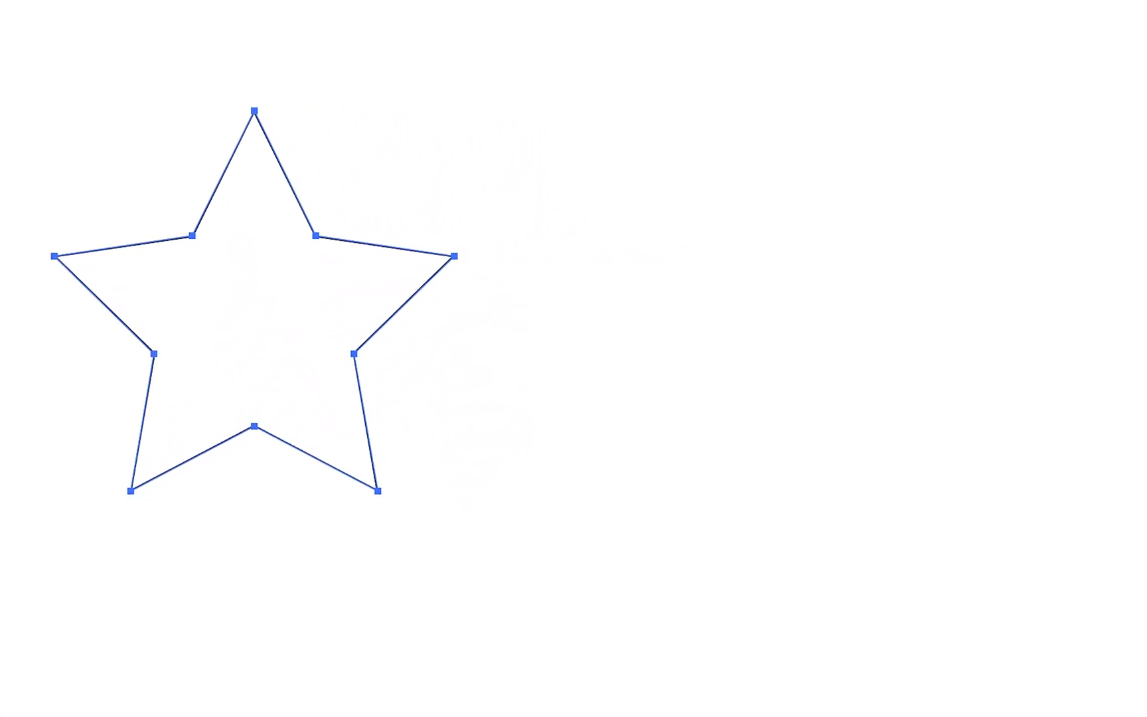
- Add a second 5-pointed star beside the first one with radii of 500 px and 100 px
left_click(440, 299)
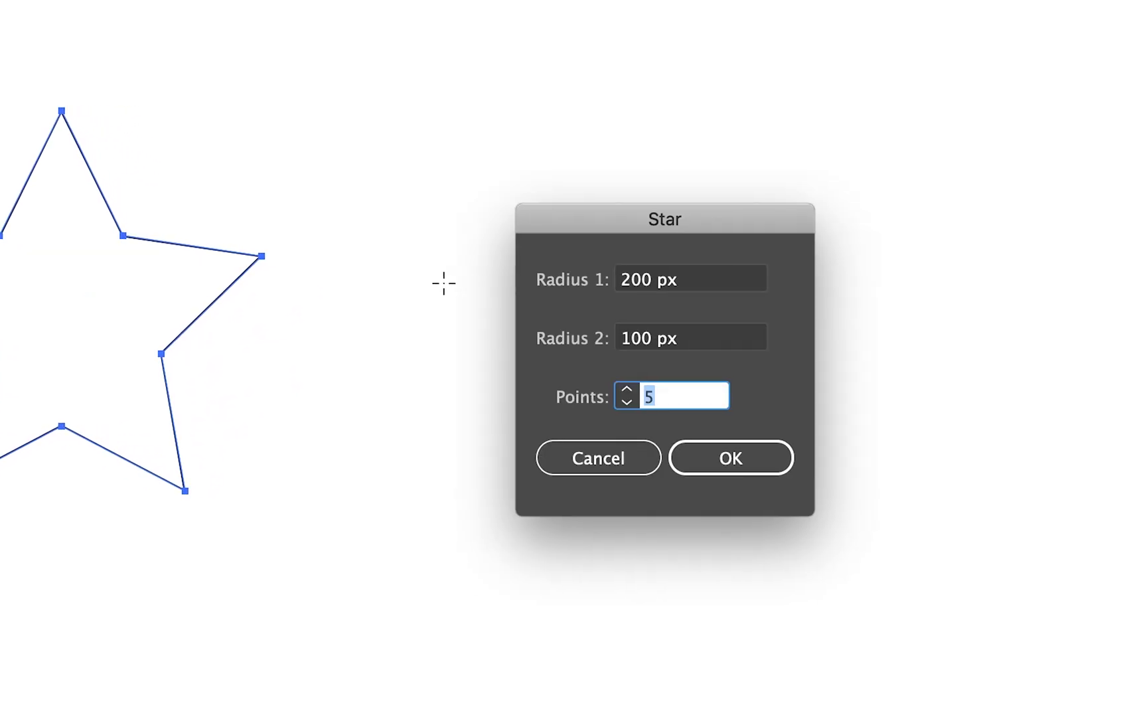
left_click(581, 282)
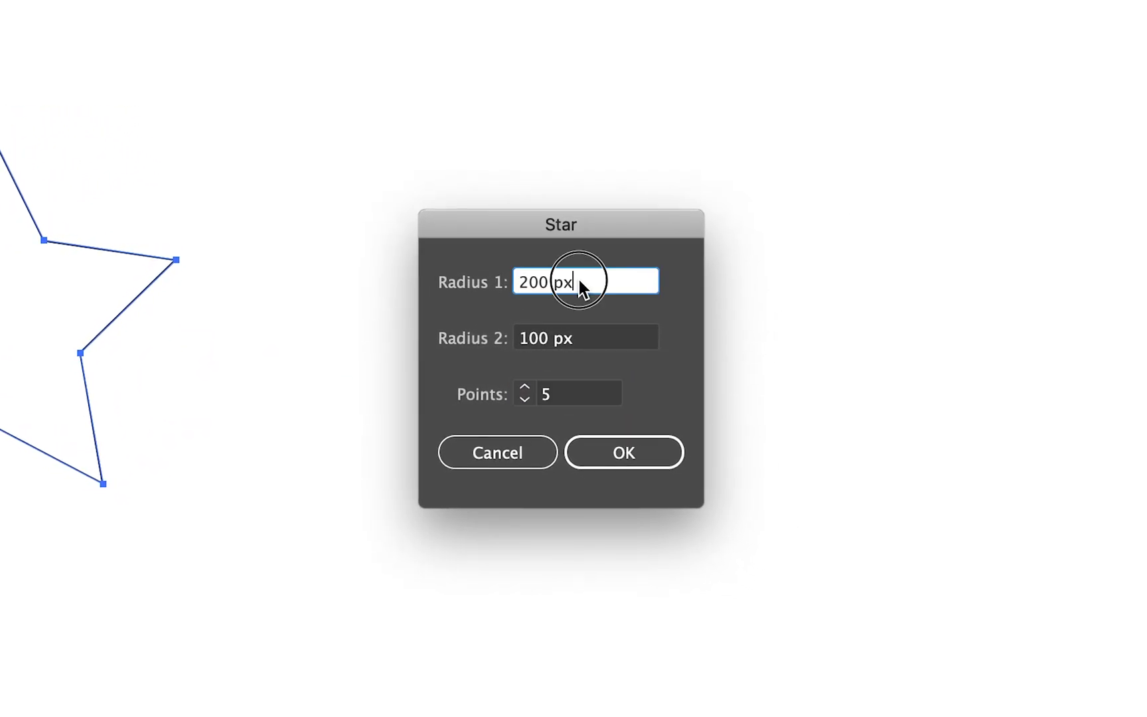
type("500")
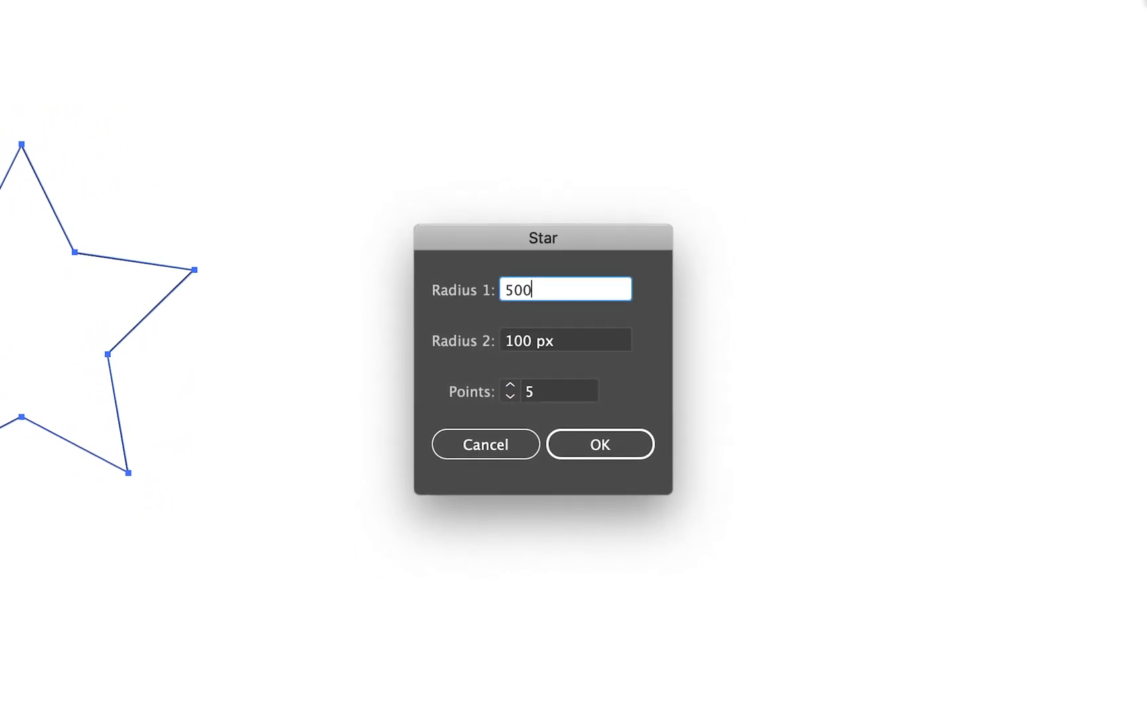
key("Tab")
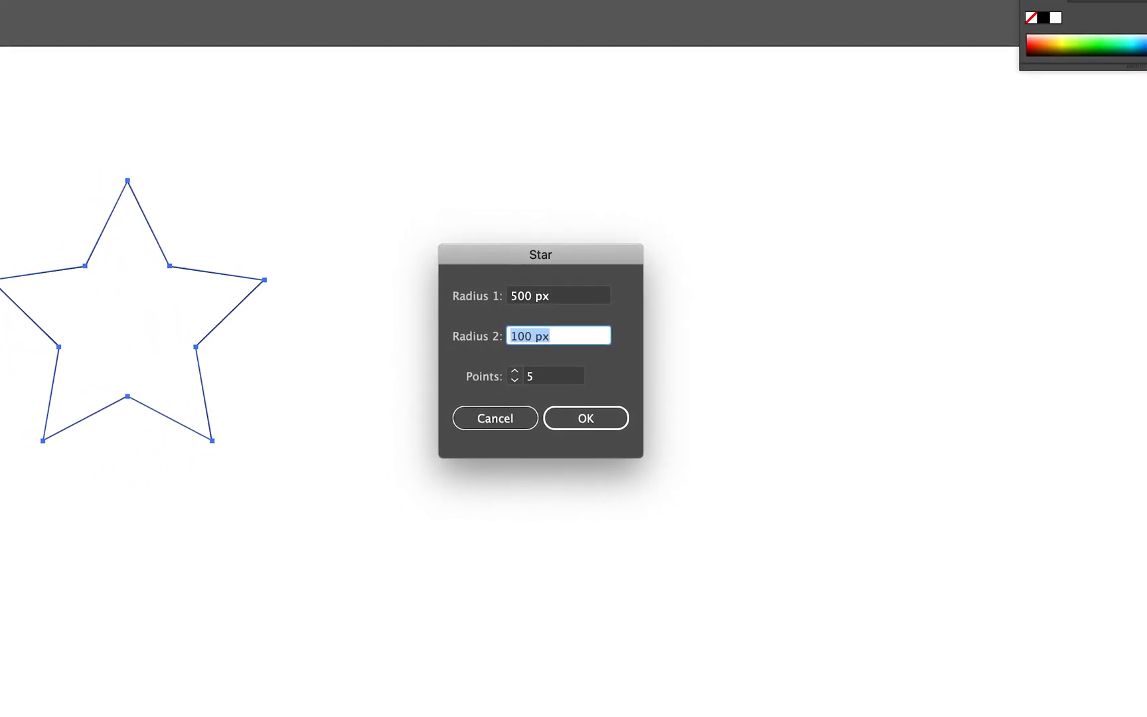
key("Tab")
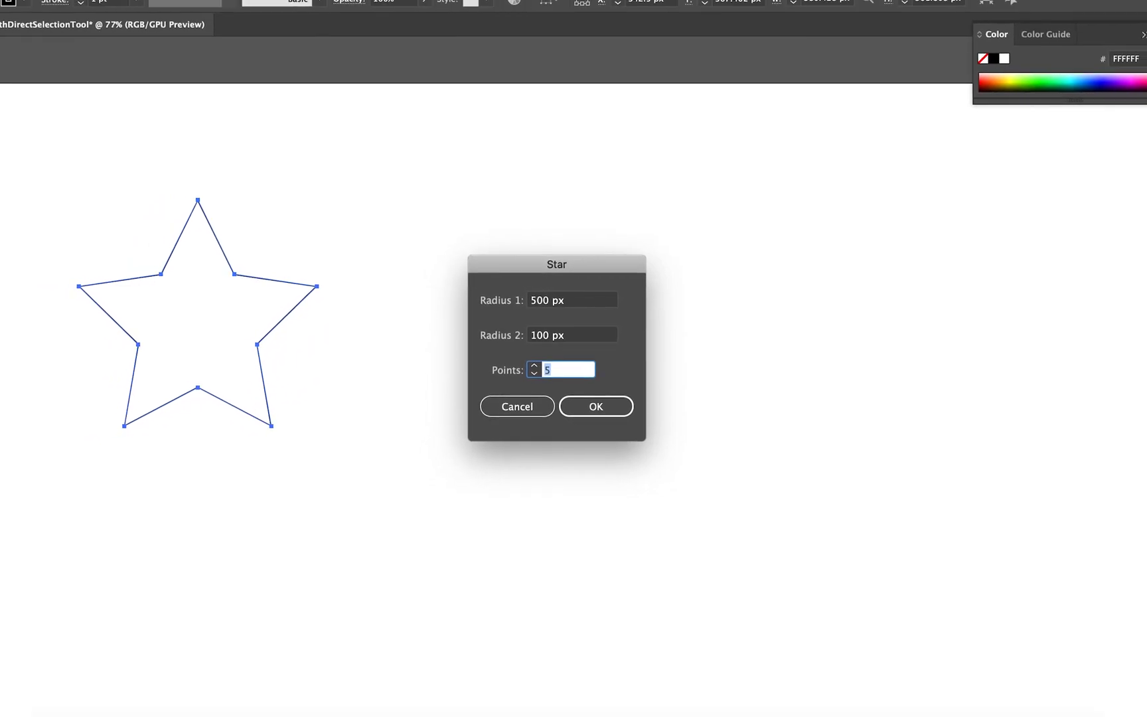
key("Return")
key("v")
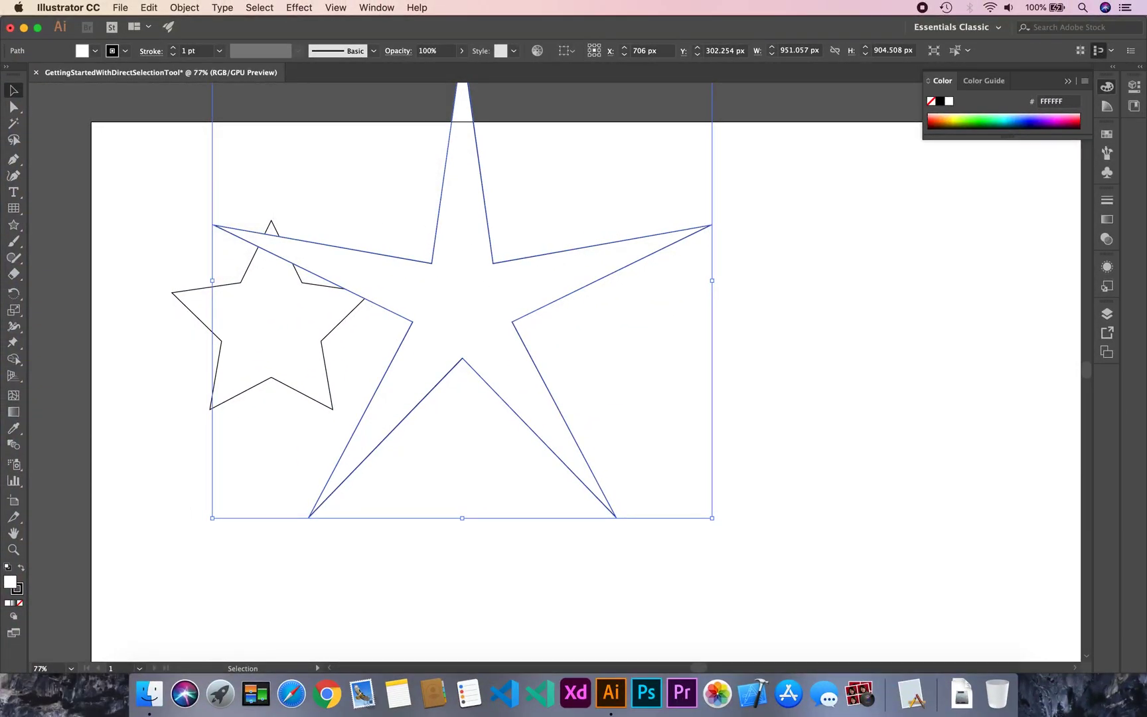
- Move the larger star clear of the first one and scale it down proportionally to fit on the artboard
left_click_drag(468, 283, 691, 325)
key("super+minus")
key("super+minus")
left_click_drag(717, 218, 651, 280)
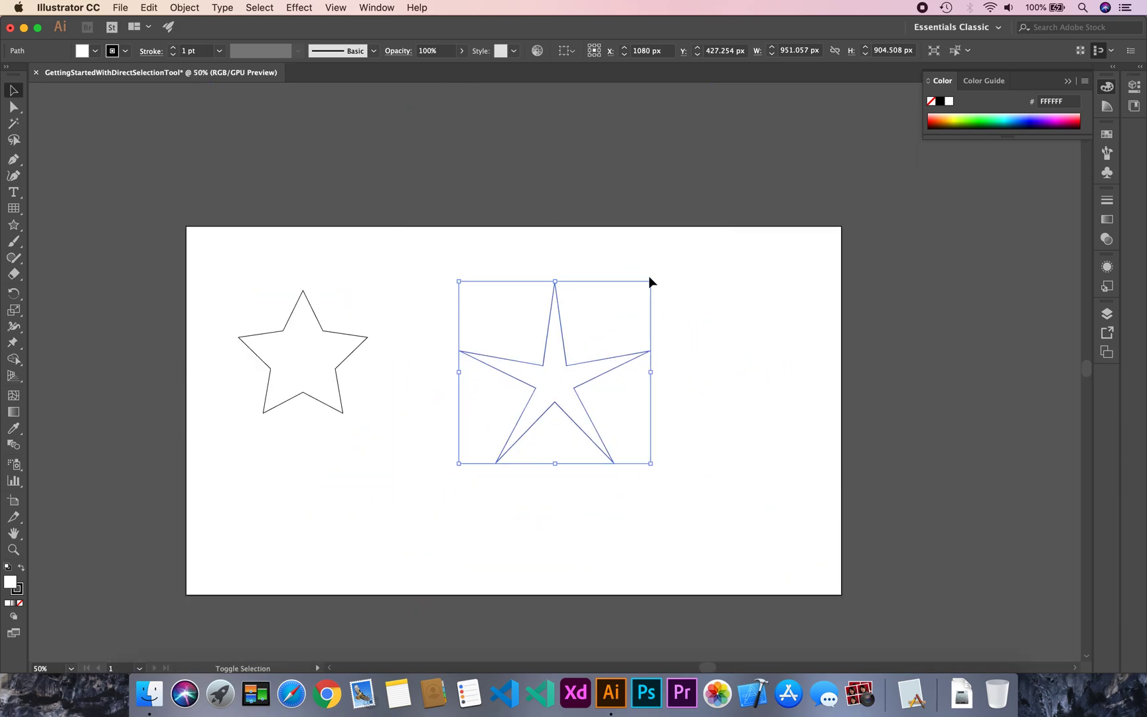
key("z")
left_click(563, 389)
left_click(584, 401)
left_click(530, 363, "alt")
left_click(541, 362)
left_click(569, 357, "alt")
left_click(569, 357, "alt")
left_click_drag(571, 357, 545, 299)
key("v")
left_click(545, 299)
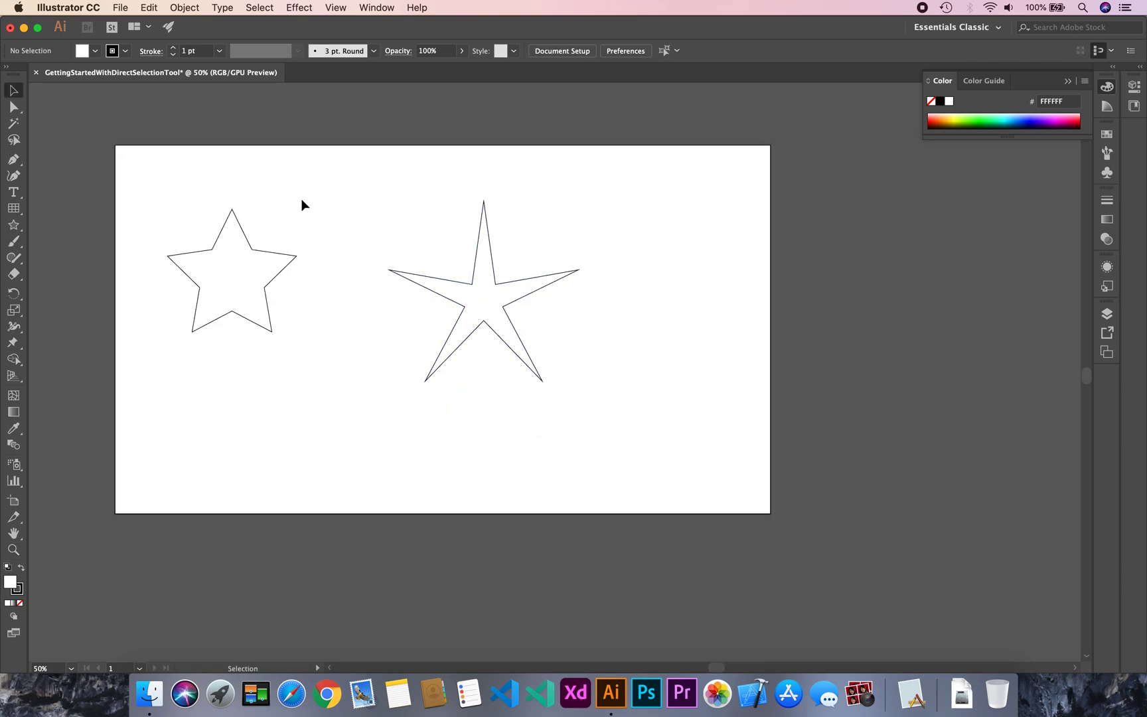
- Add an 8-pointed star with radii of 500 px and 100 px beside the two 5-pointed stars
left_click_drag(17, 224, 61, 286)
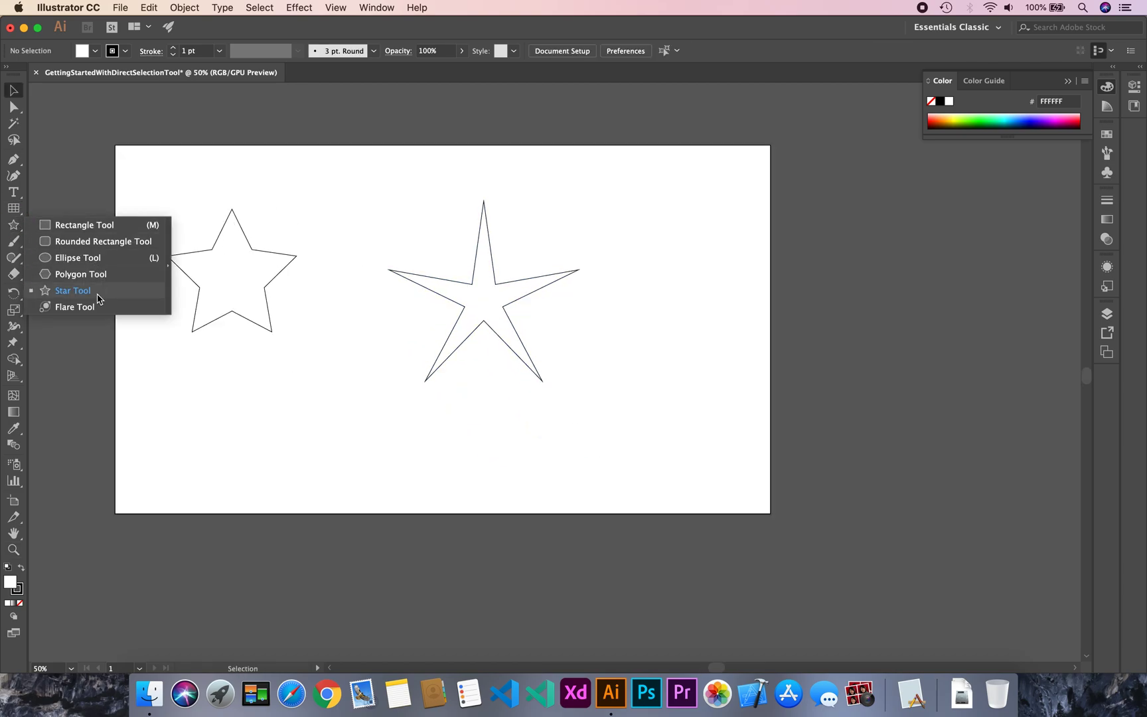
left_click(688, 305)
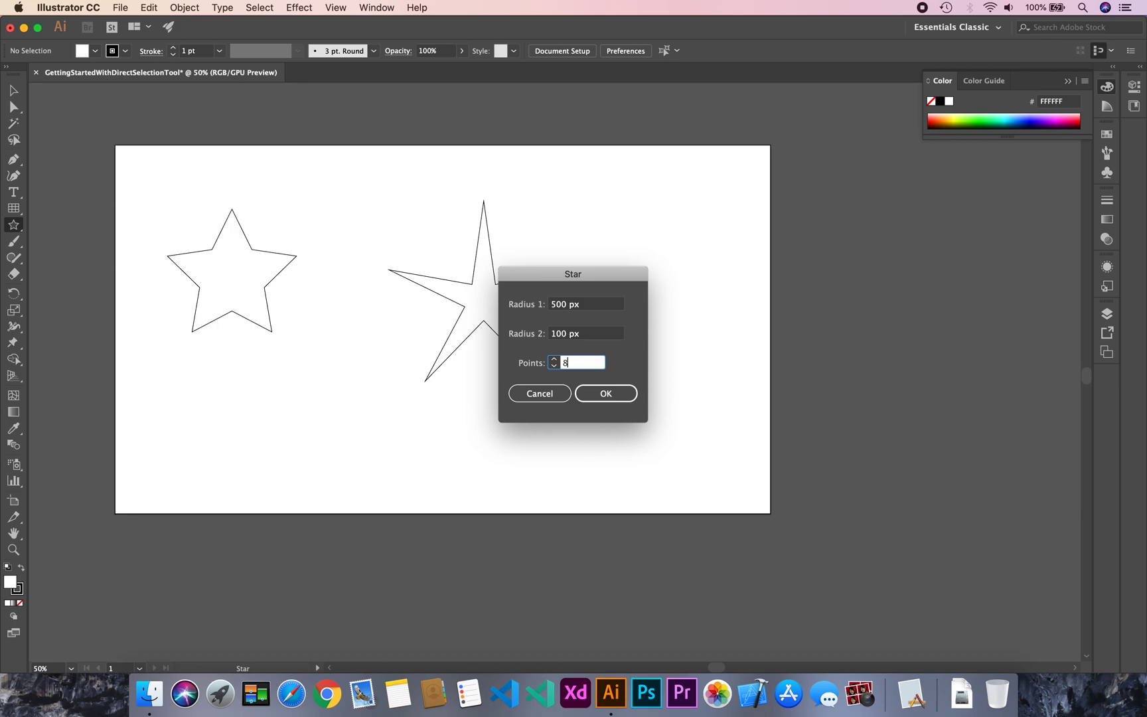
key("Return")
key("v")
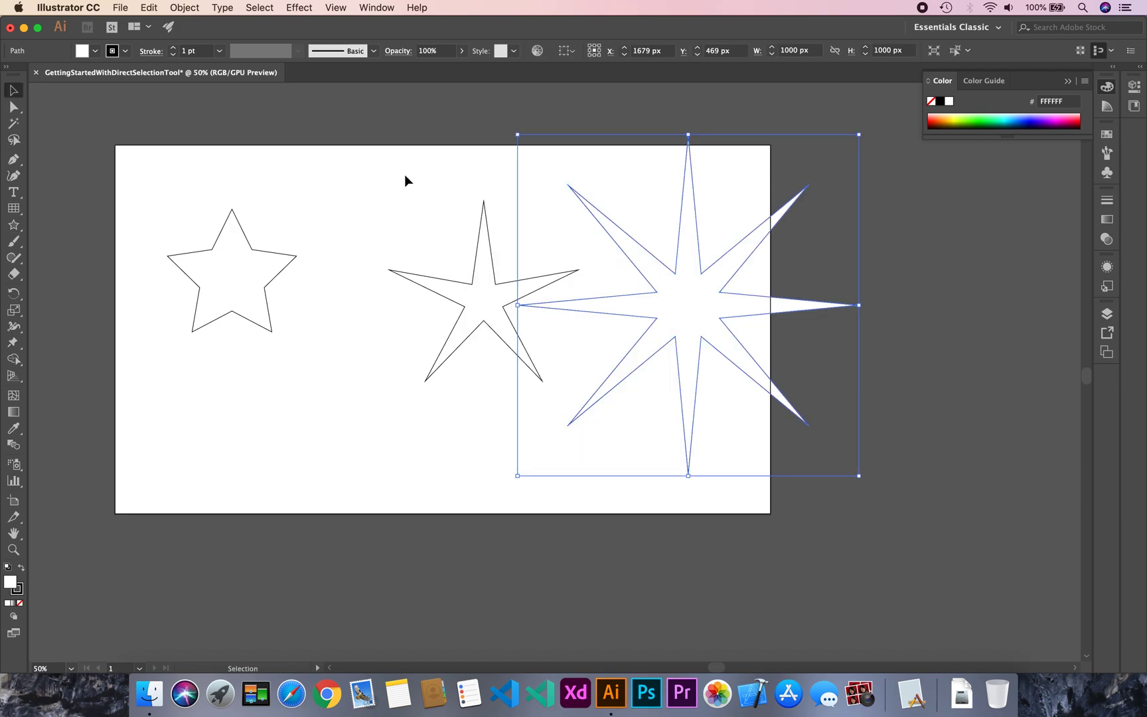
- Select all three stars on the artboard and delete them
left_click(149, 131)
key("super+a")
key("v")
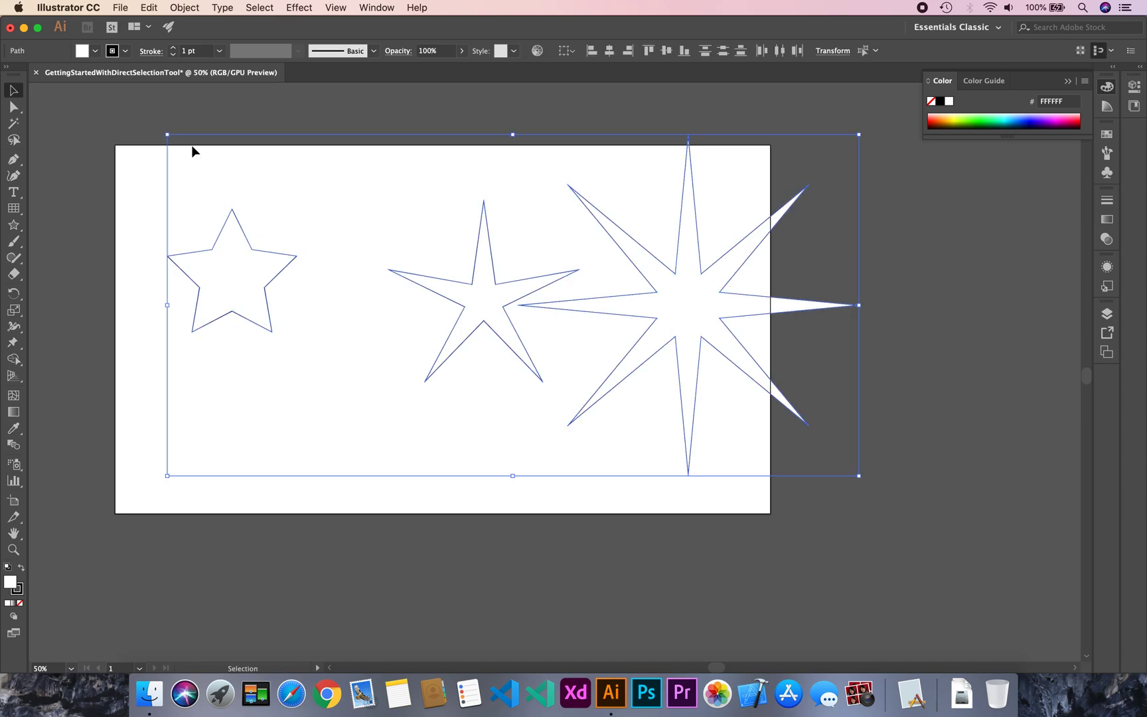
key("Delete")
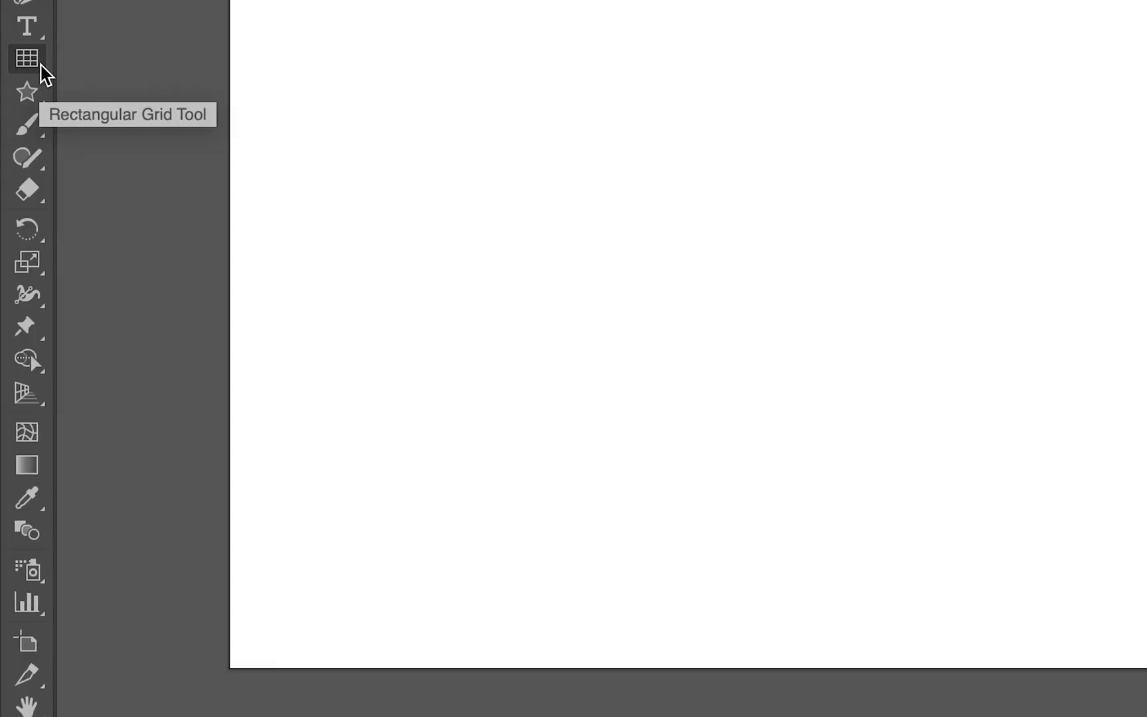
- Create a 200 px line segment at a 45° angle near the artboard's upper-left corner
left_click(18, 213)
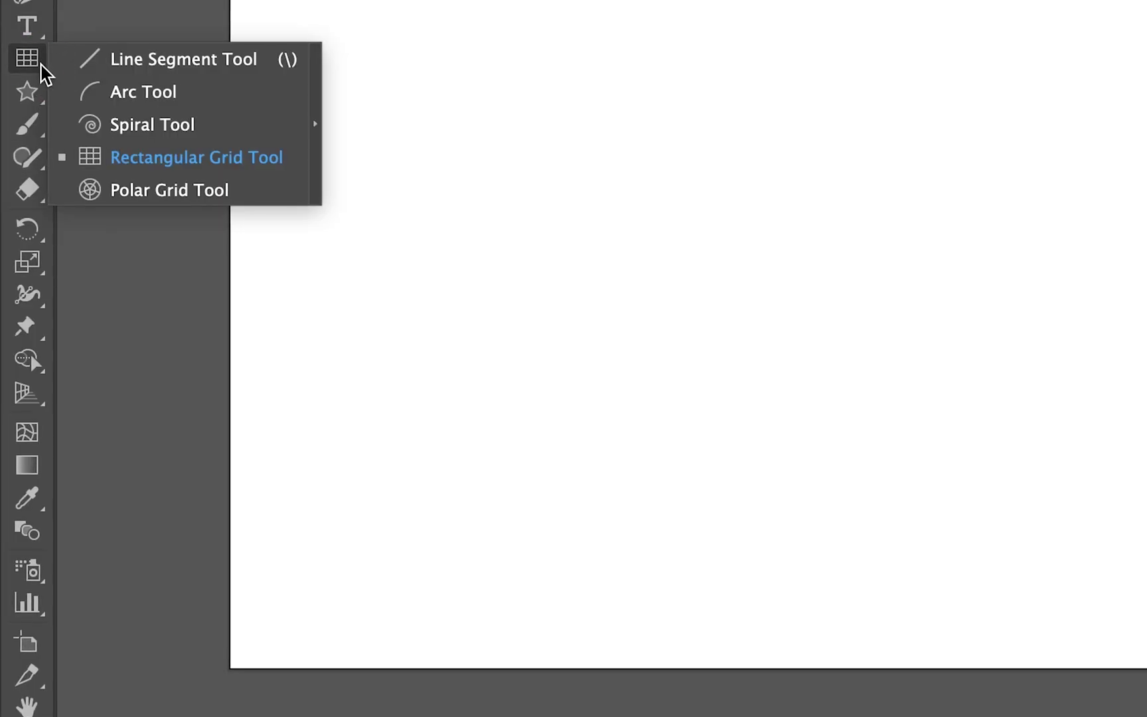
left_click(208, 66)
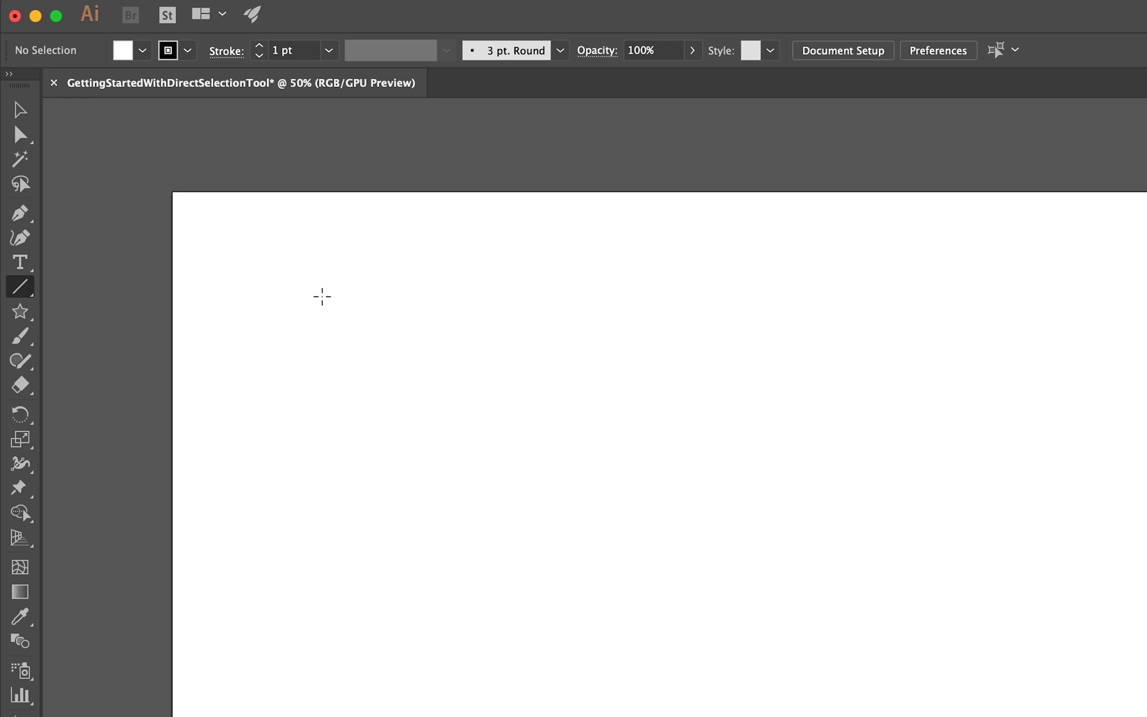
left_click(321, 297)
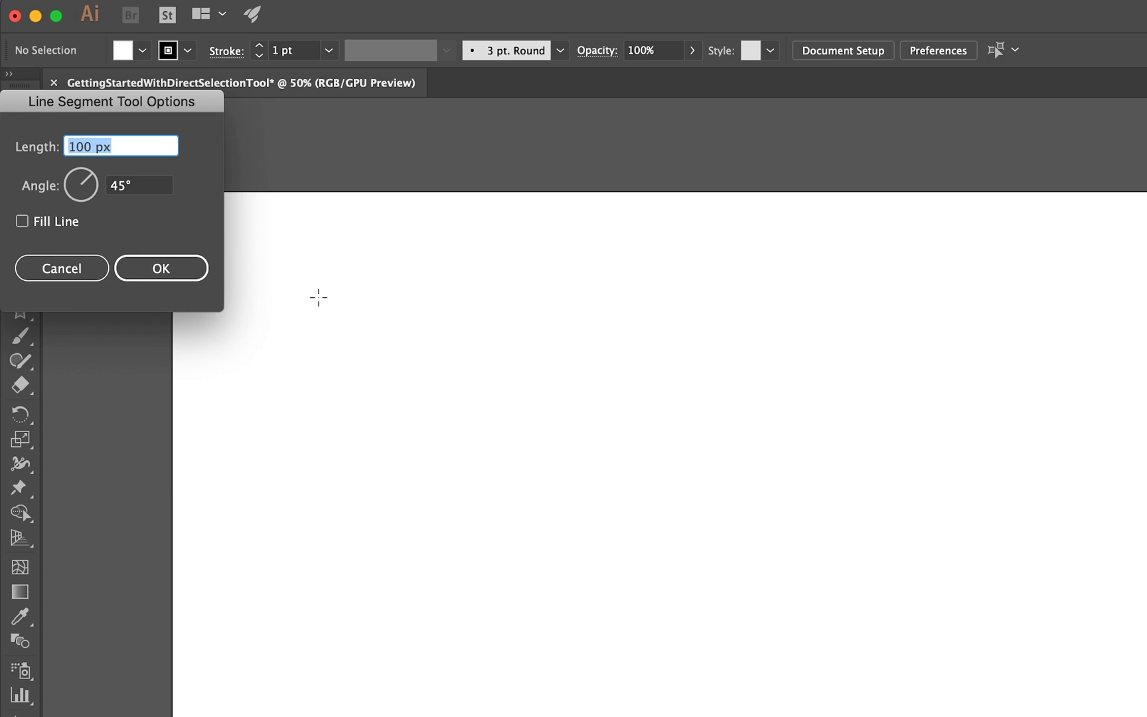
type("200")
key("Return")
key("v")
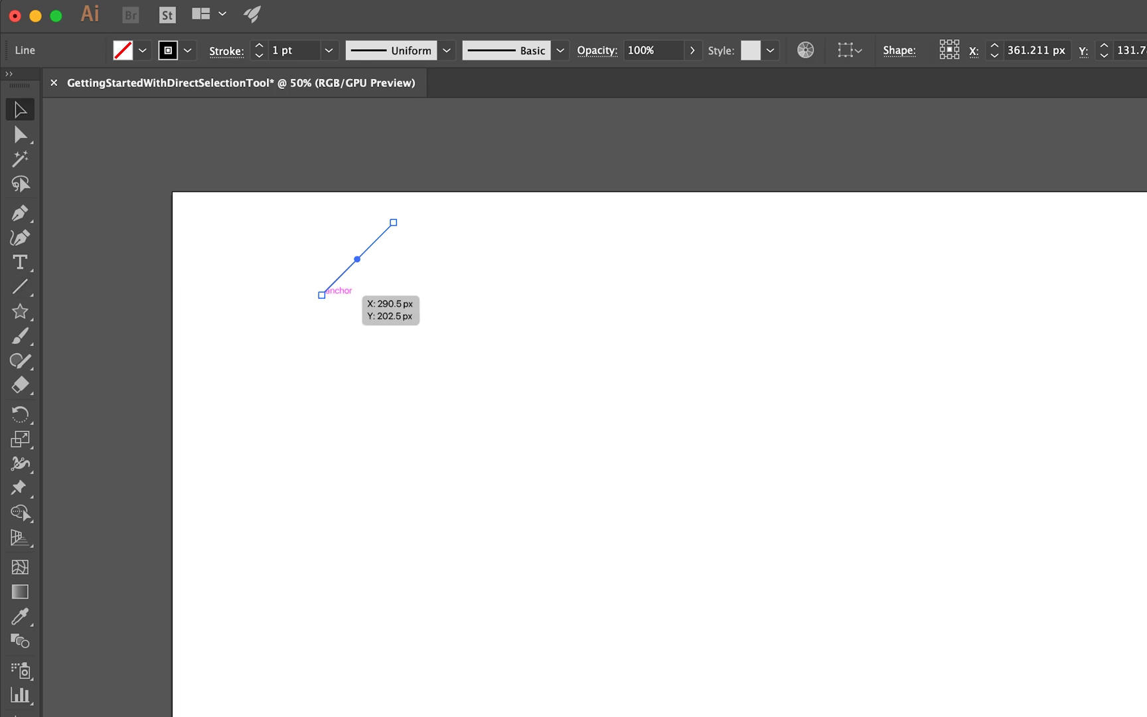
left_click(435, 299)
left_click_drag(310, 256, 597, 440)
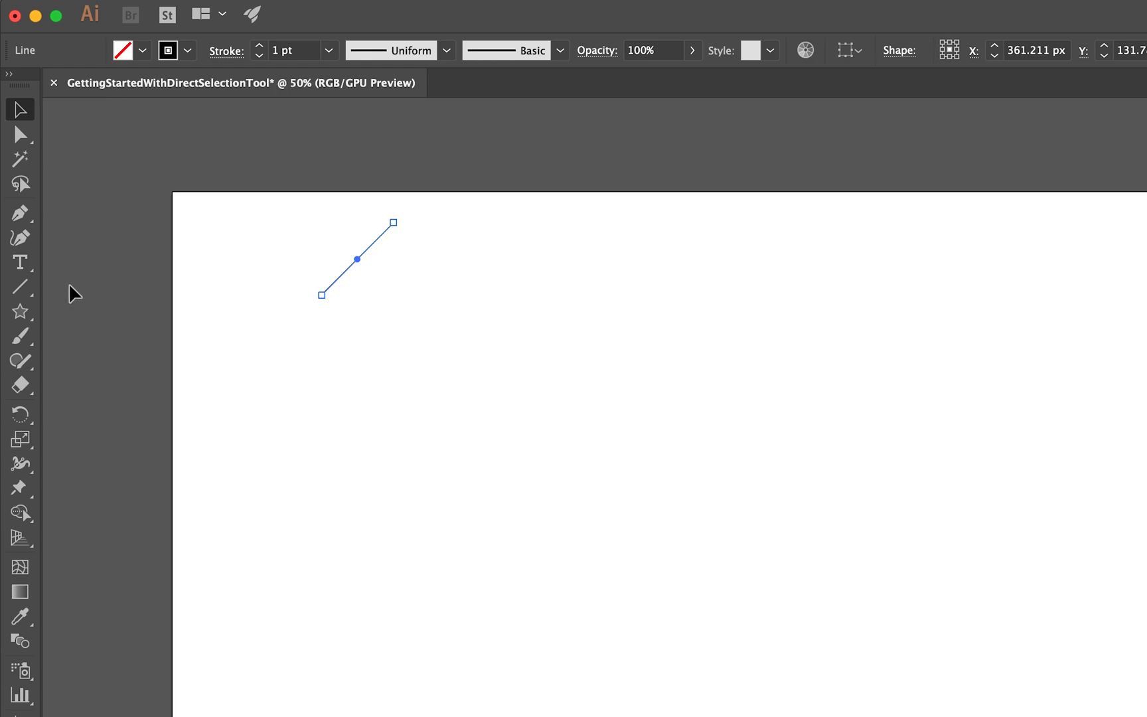
- Add a 200 px line segment at a 0° angle beside the diagonal line and deselect it
left_click(25, 287)
left_click(484, 289)
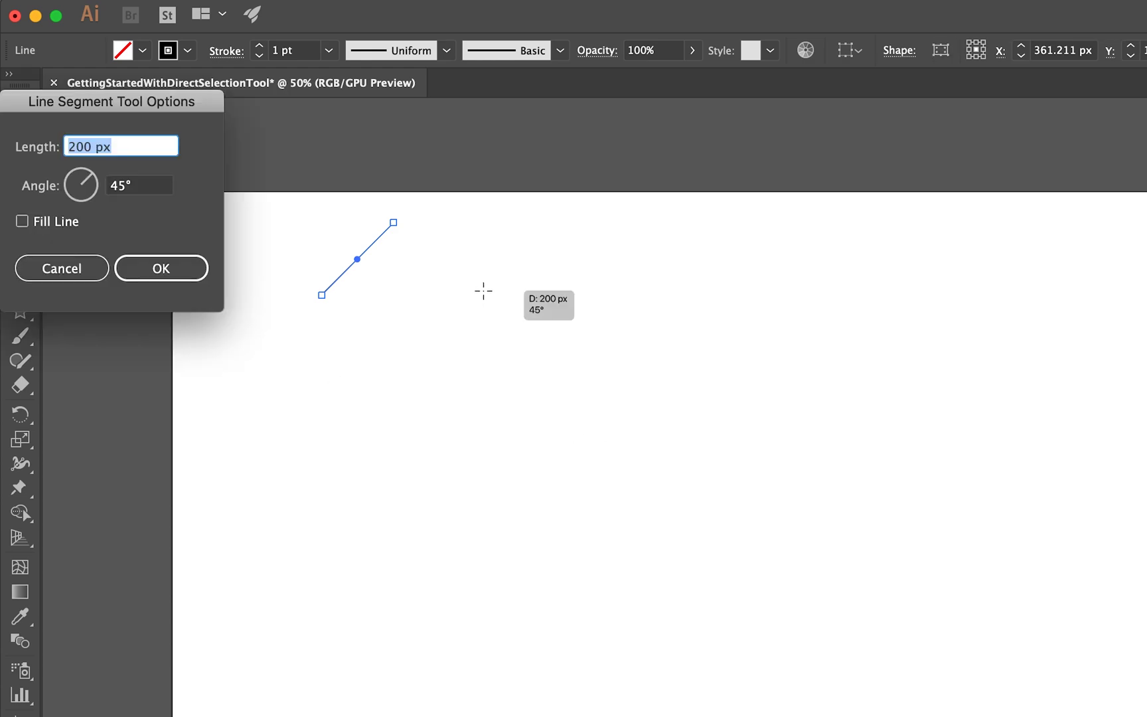
left_click(149, 189)
type("0")
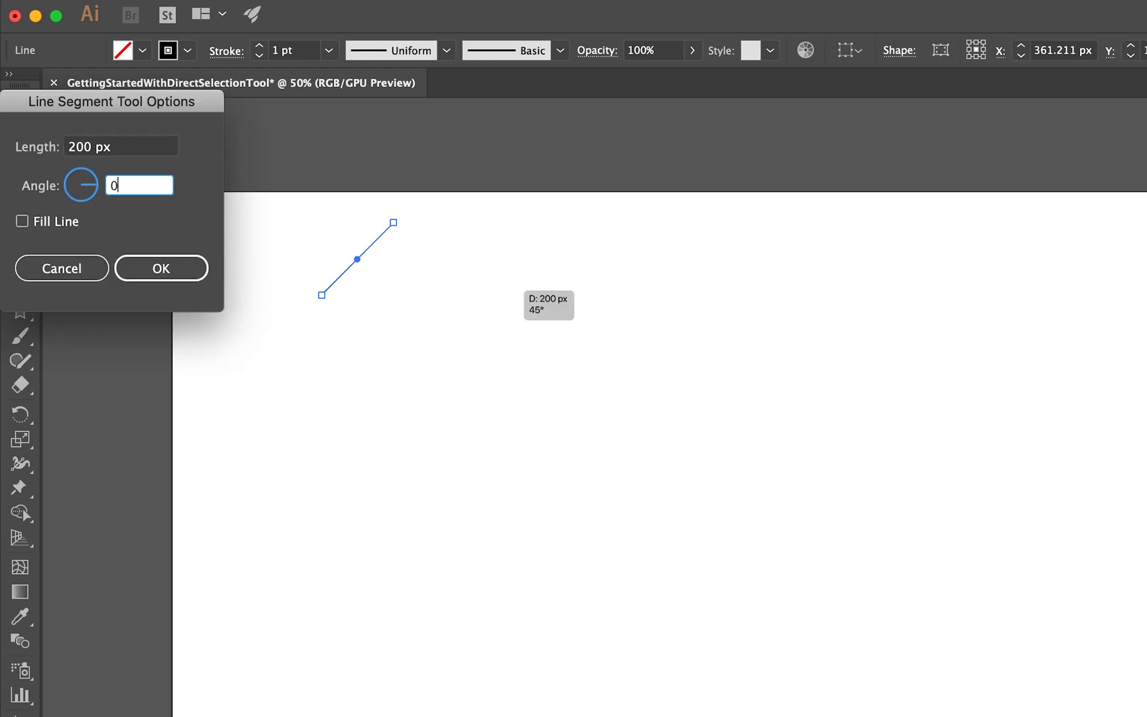
left_click(156, 279)
key("v")
left_click(642, 431)
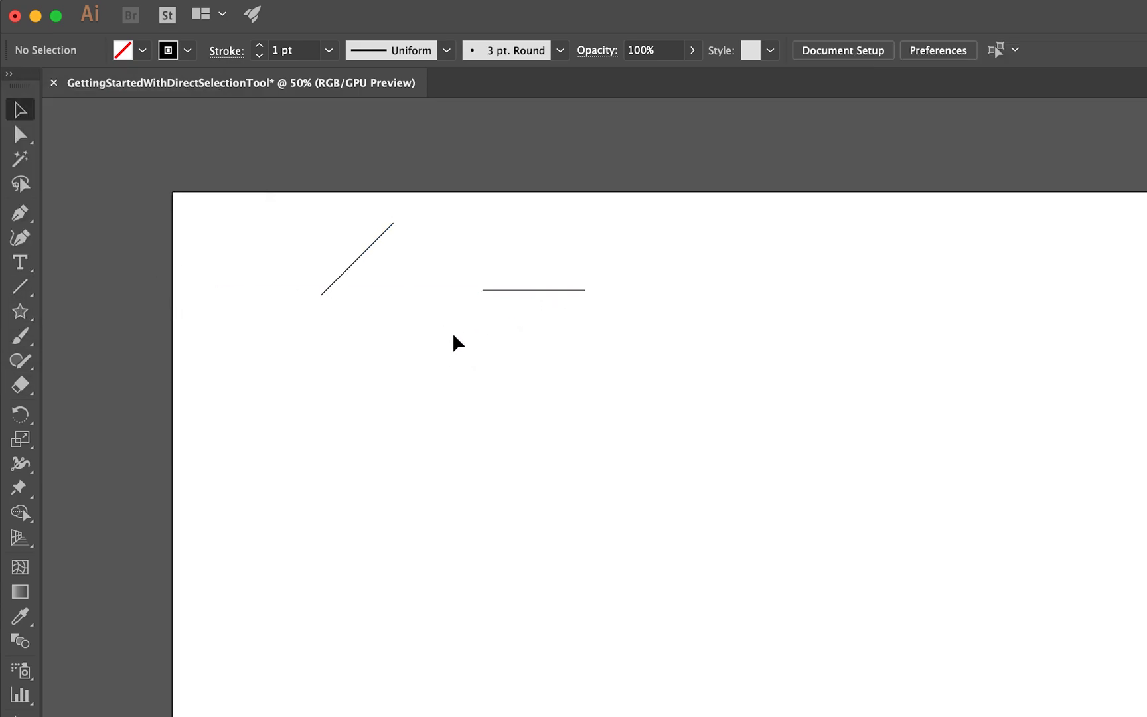
- Draw a third line freehand beside the horizontal line, and clear all the lines from the artboard
left_click(27, 290)
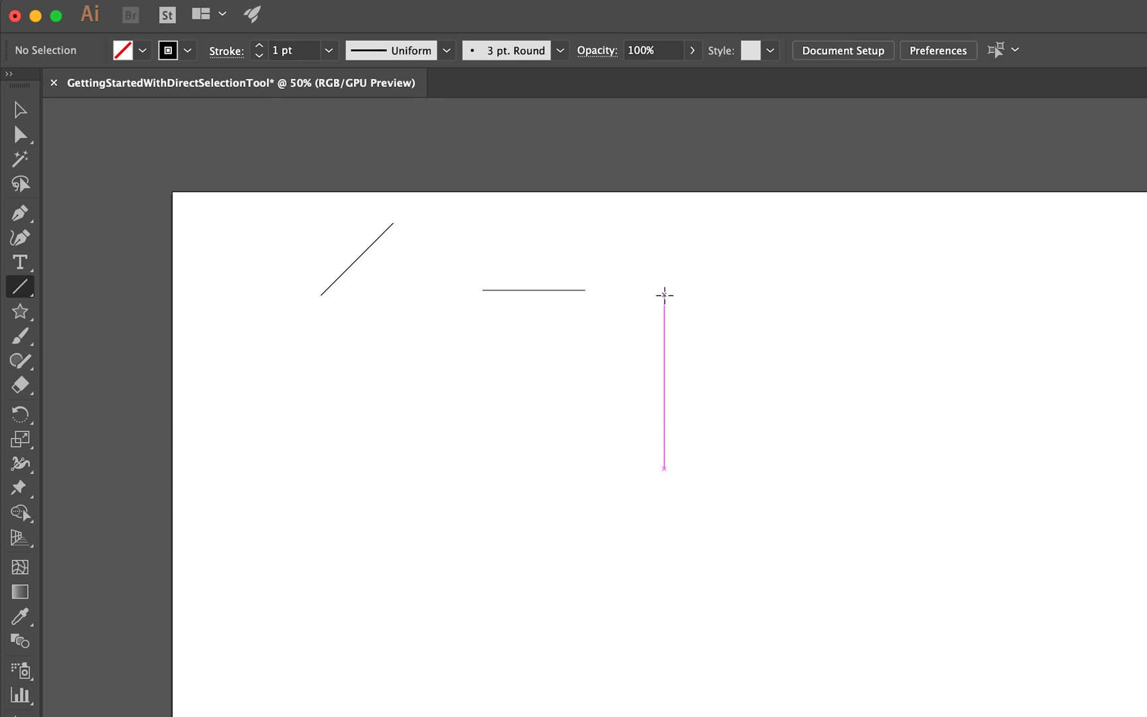
left_click(664, 293)
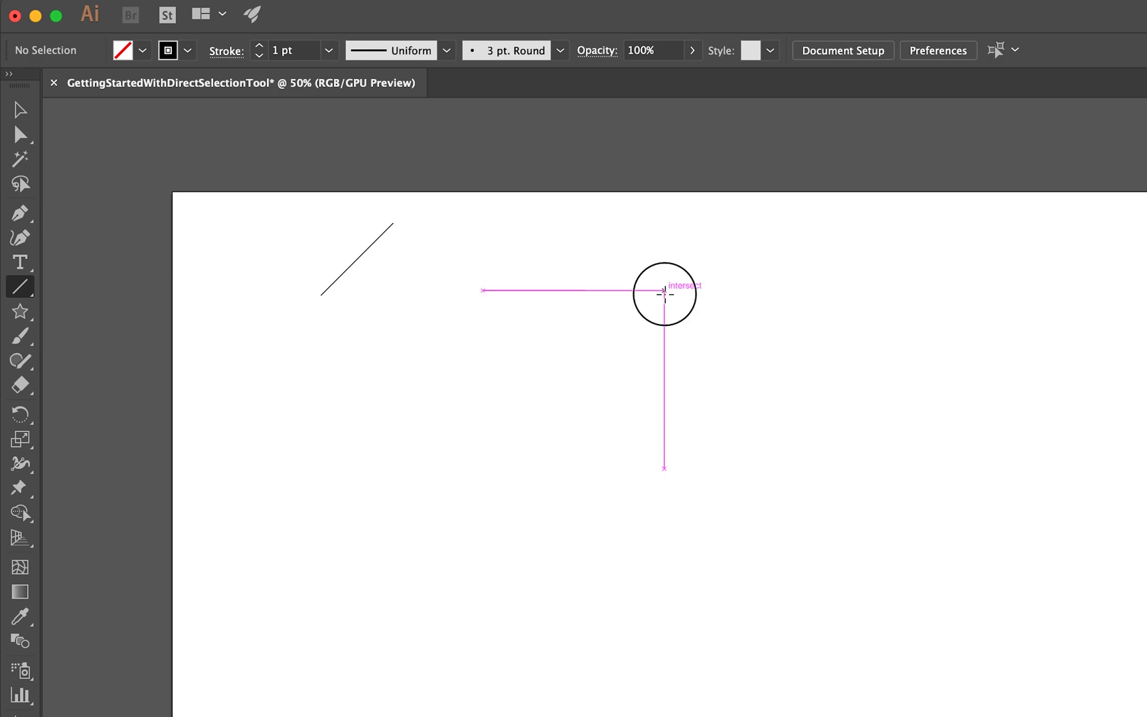
left_click_drag(664, 293, 735, 541)
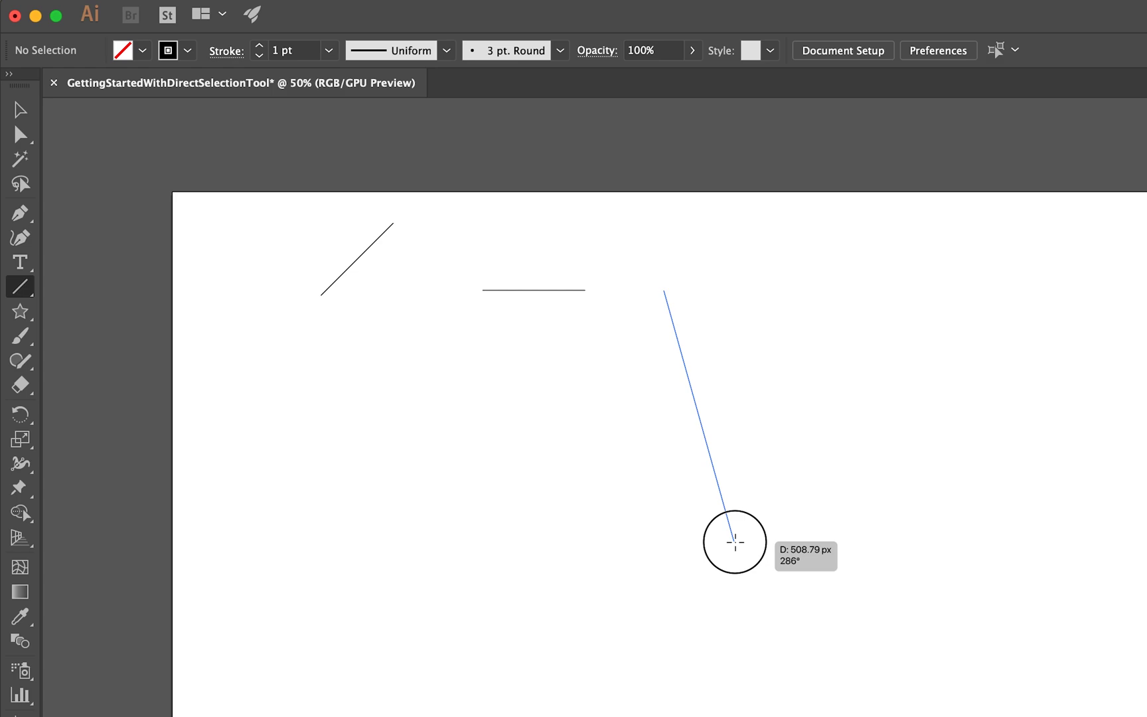
mouse_move(734, 541)
left_mouse_down()
mouse_move(768, 582)
mouse_move(686, 582)
mouse_move(661, 610)
mouse_move(738, 538)
mouse_move(522, 545)
mouse_move(837, 305)
mouse_move(942, 310)
mouse_move(973, 289)
mouse_move(1082, 271)
mouse_move(1051, 427)
mouse_move(1020, 515)
left_mouse_up()
key("v")
left_click_drag(1031, 425, 758, 704)
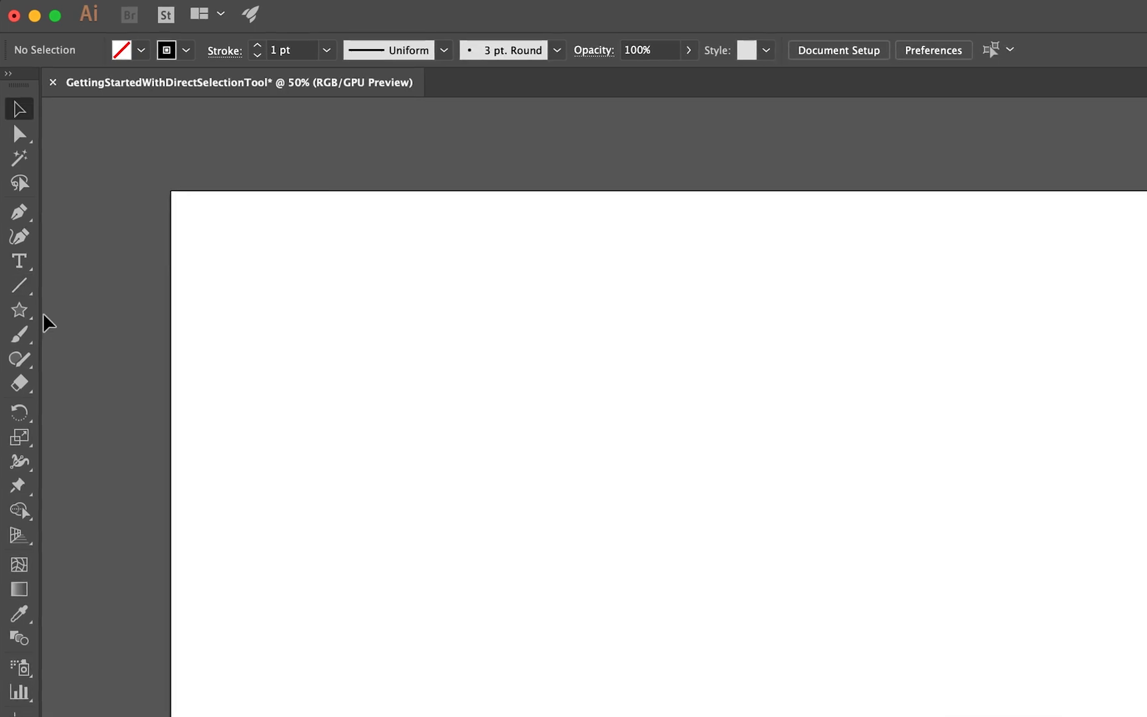
- Draw a quarter-circle arc, position it near the artboard's upper-left corner and deselect it
left_click(22, 286)
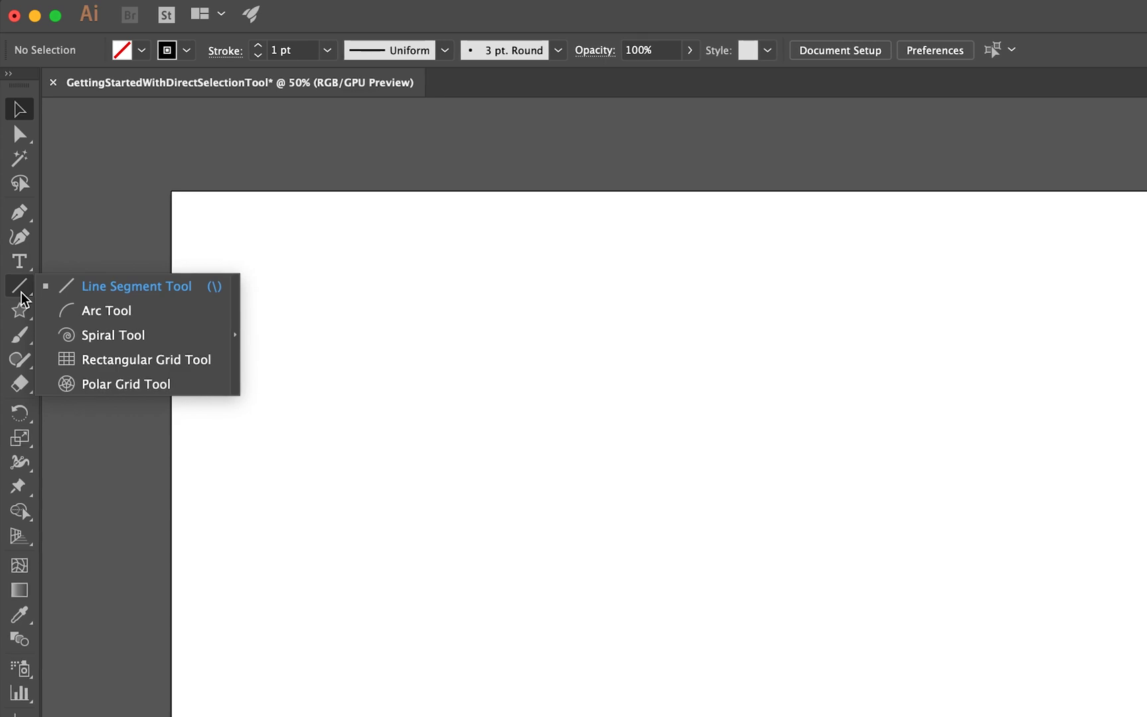
left_click(132, 319)
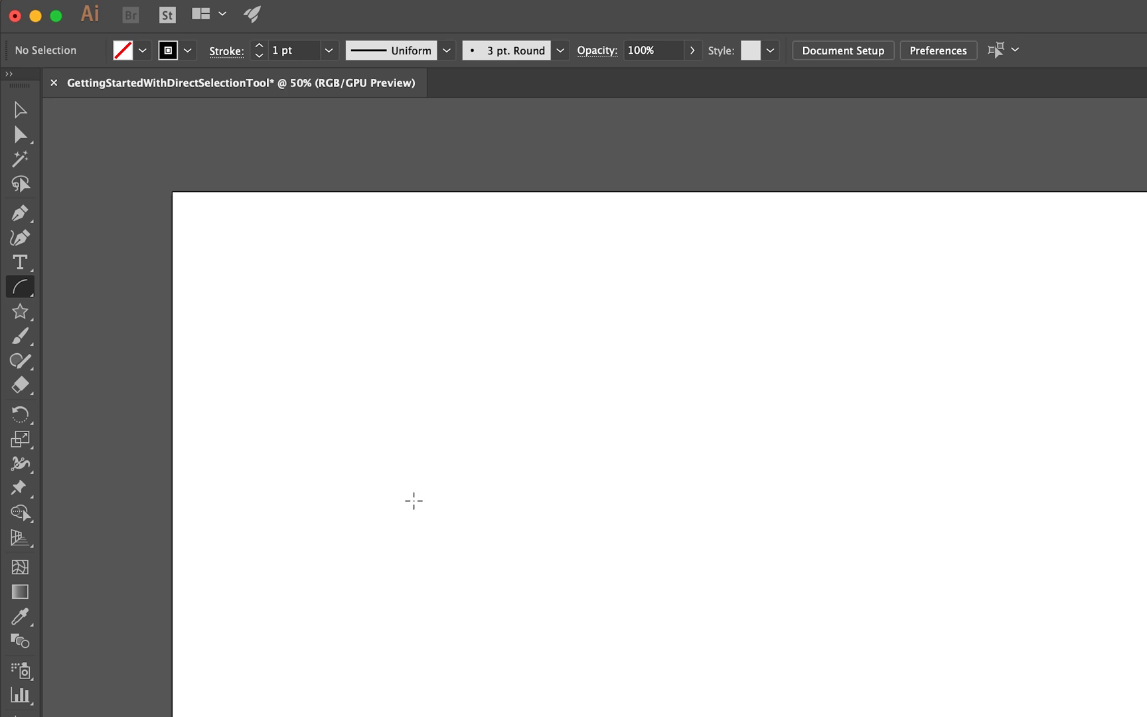
left_click_drag(414, 500, 490, 364)
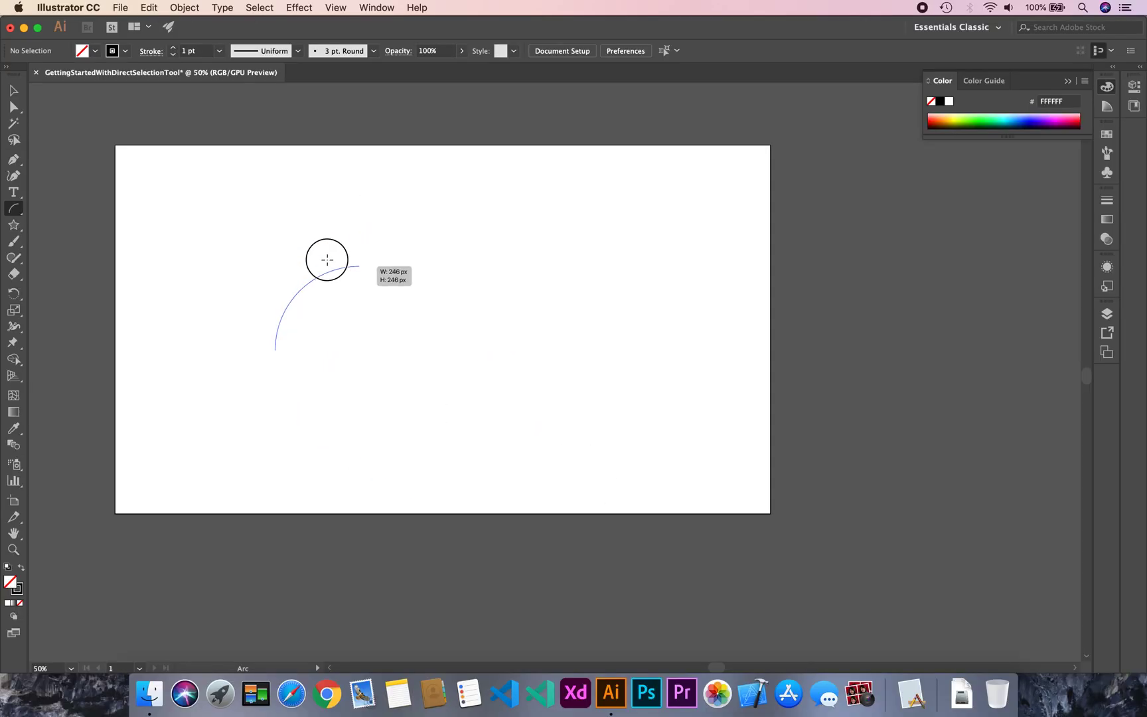
left_click_drag(327, 260, 237, 181)
key("v")
left_click(426, 311)
left_click(310, 283)
left_click(258, 224)
left_click(409, 236)
left_click(215, 205)
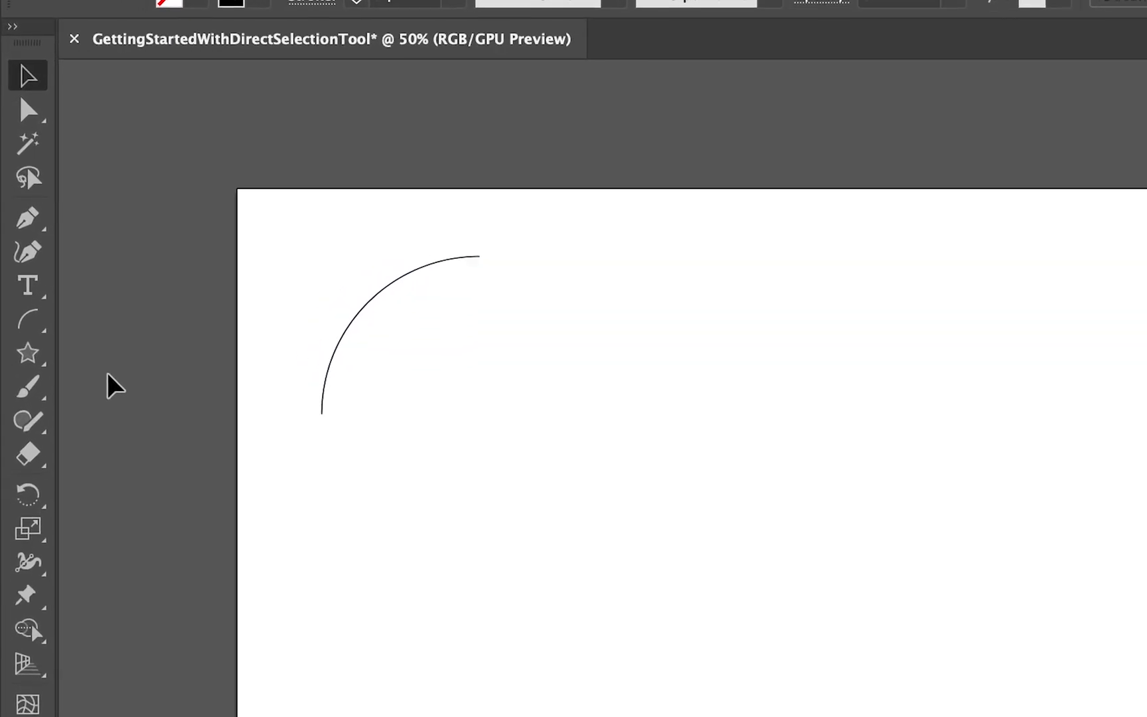
- Draw a spiral freehand on the artboard to the right of the arc
left_click(31, 372)
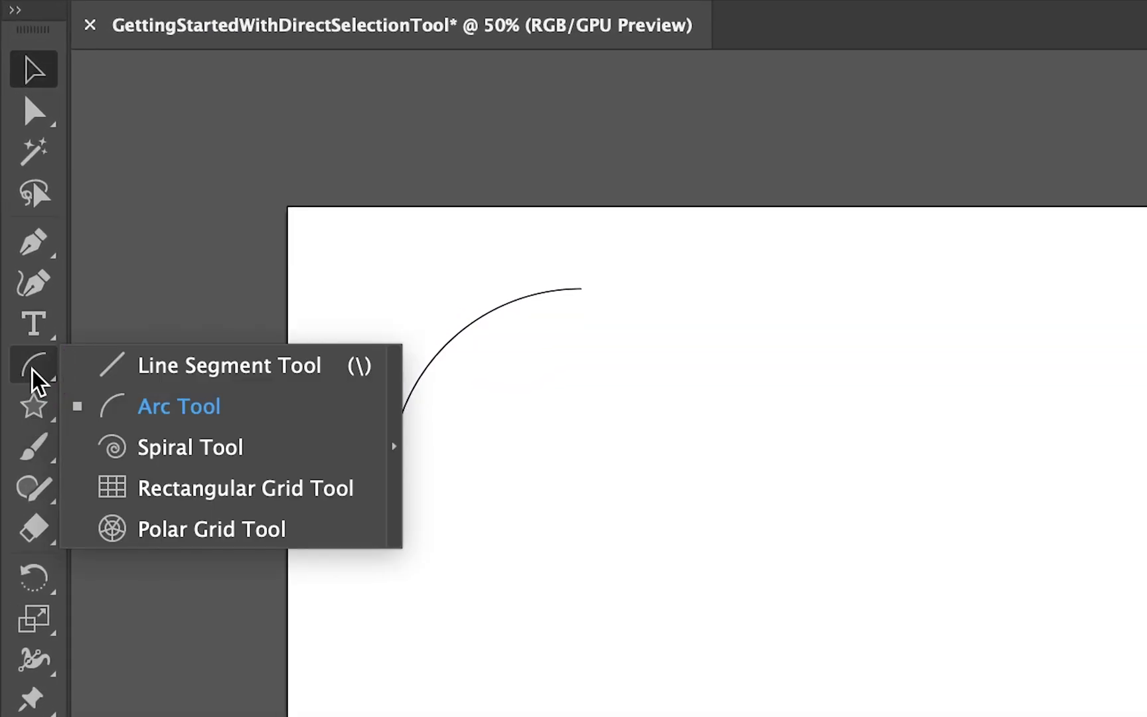
left_click(252, 441)
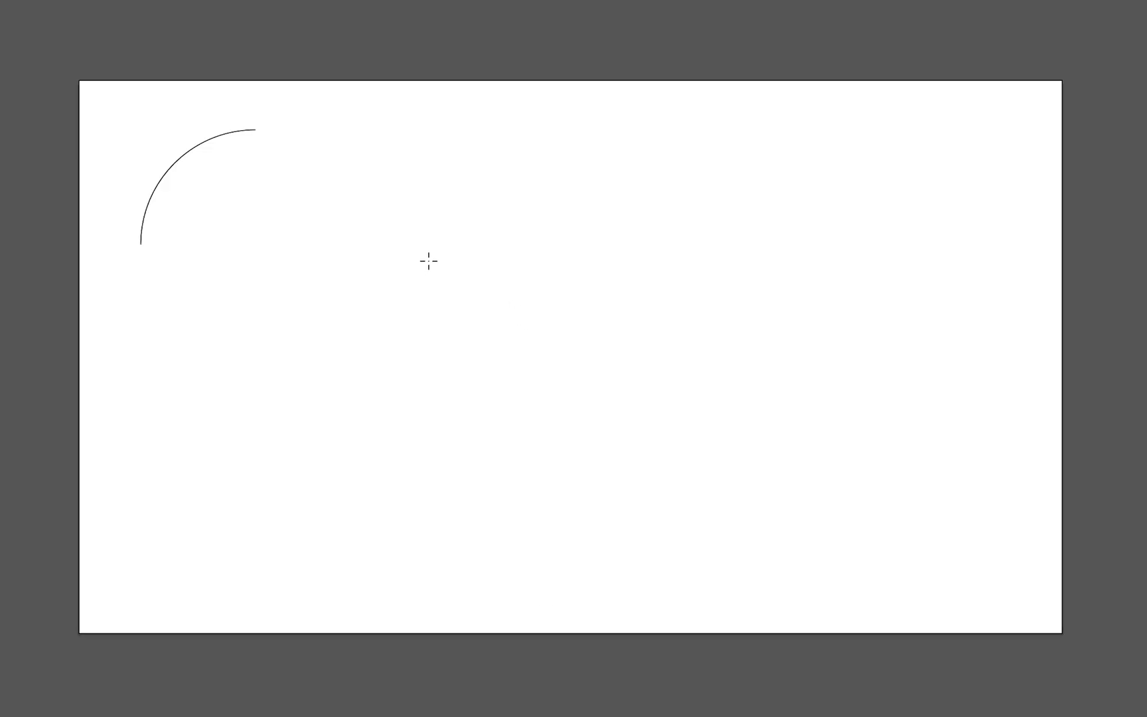
left_click_drag(428, 261, 461, 170)
key("v")
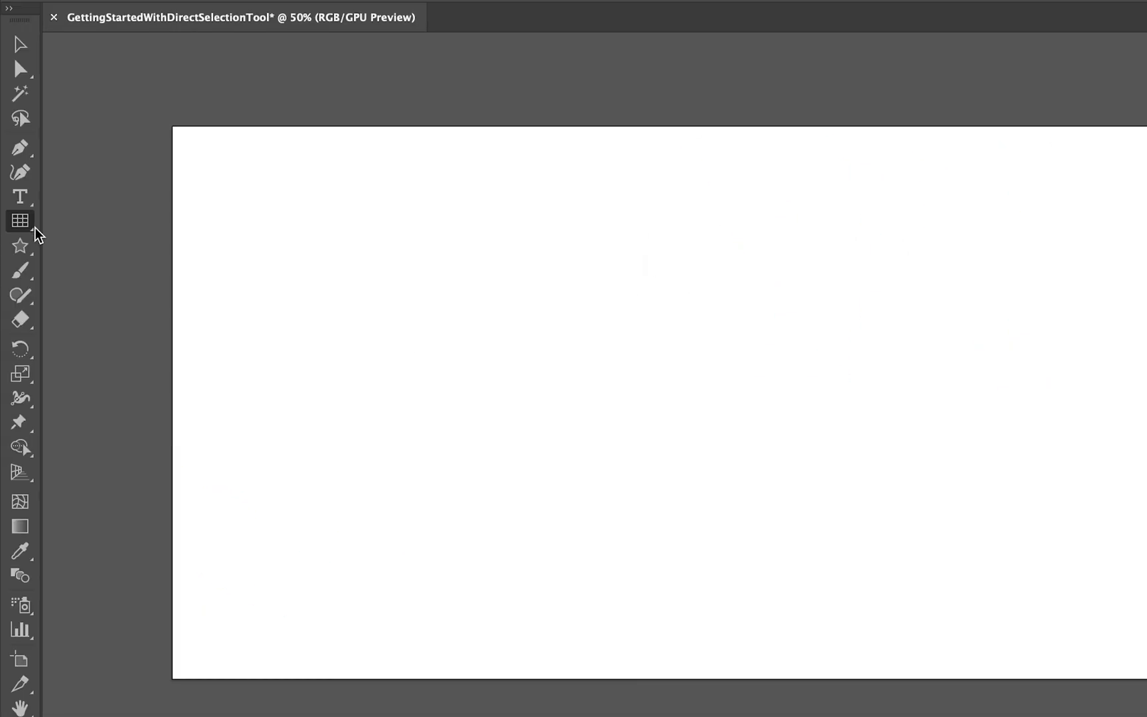
- Create a 100 × 100 px rectangular grid with 5 horizontal and 5 vertical dividers on the artboard
left_click(32, 229)
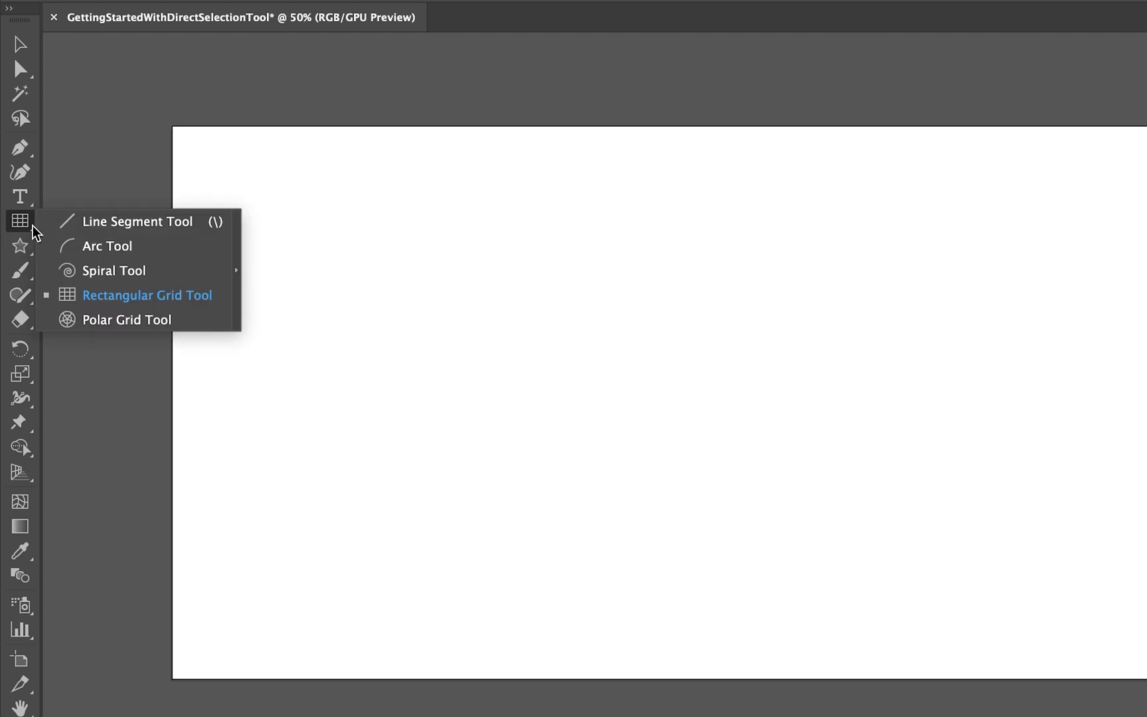
left_click(147, 297)
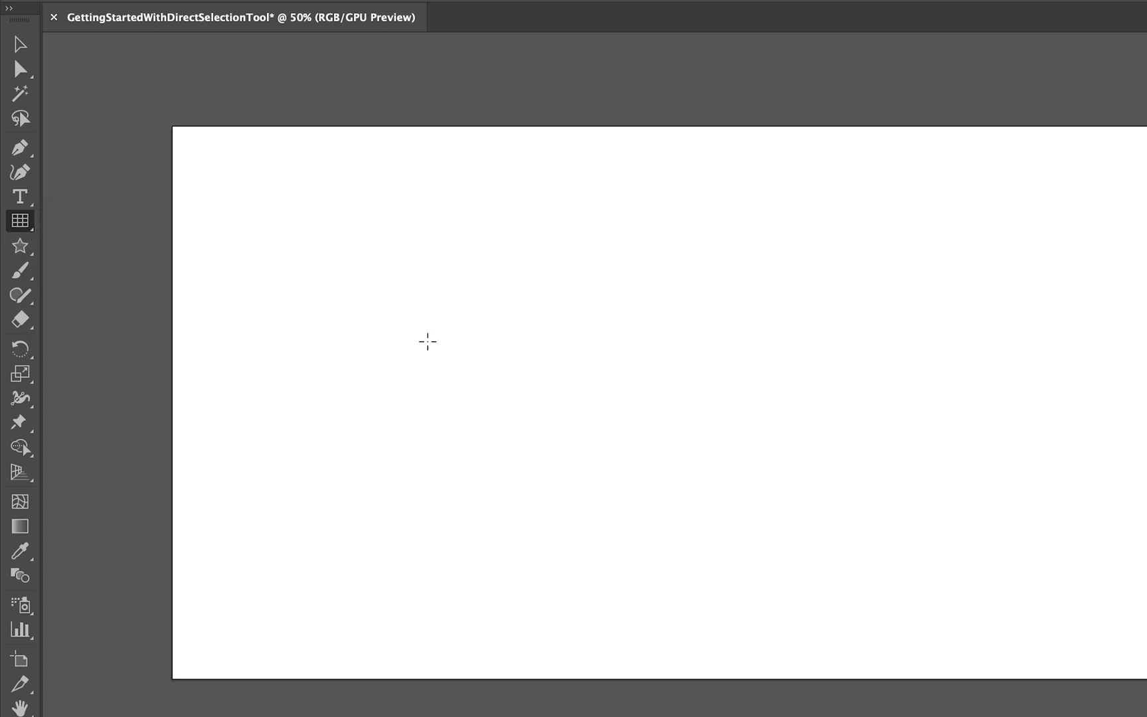
left_click(414, 323)
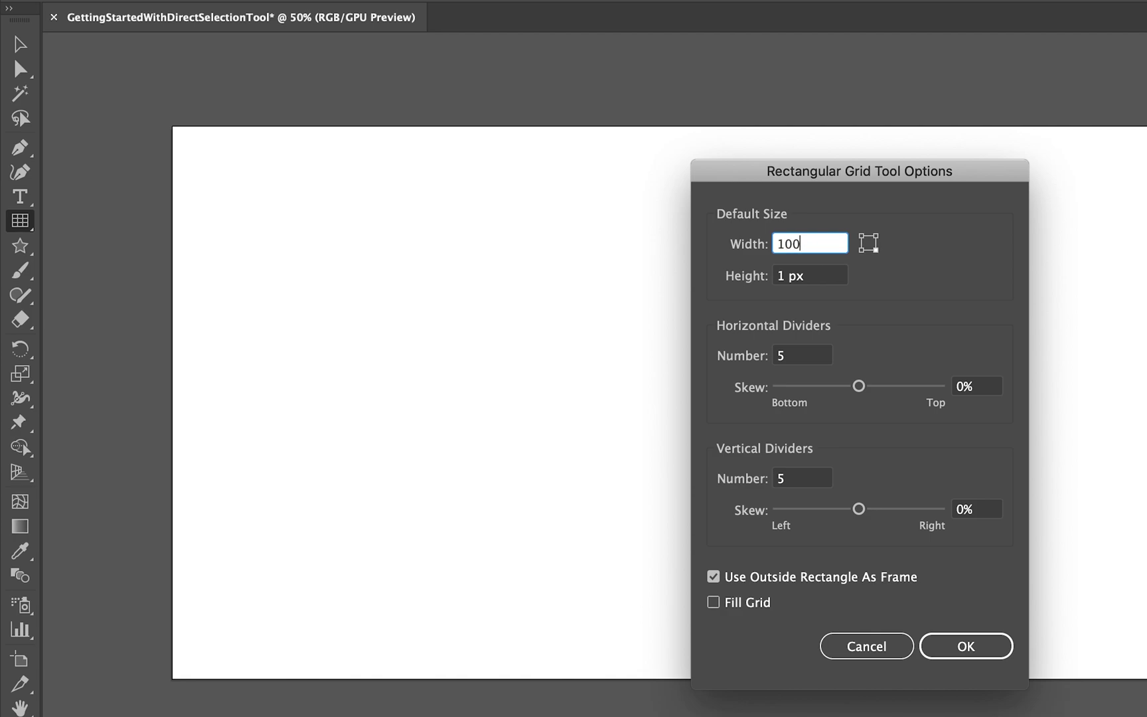
key("Tab")
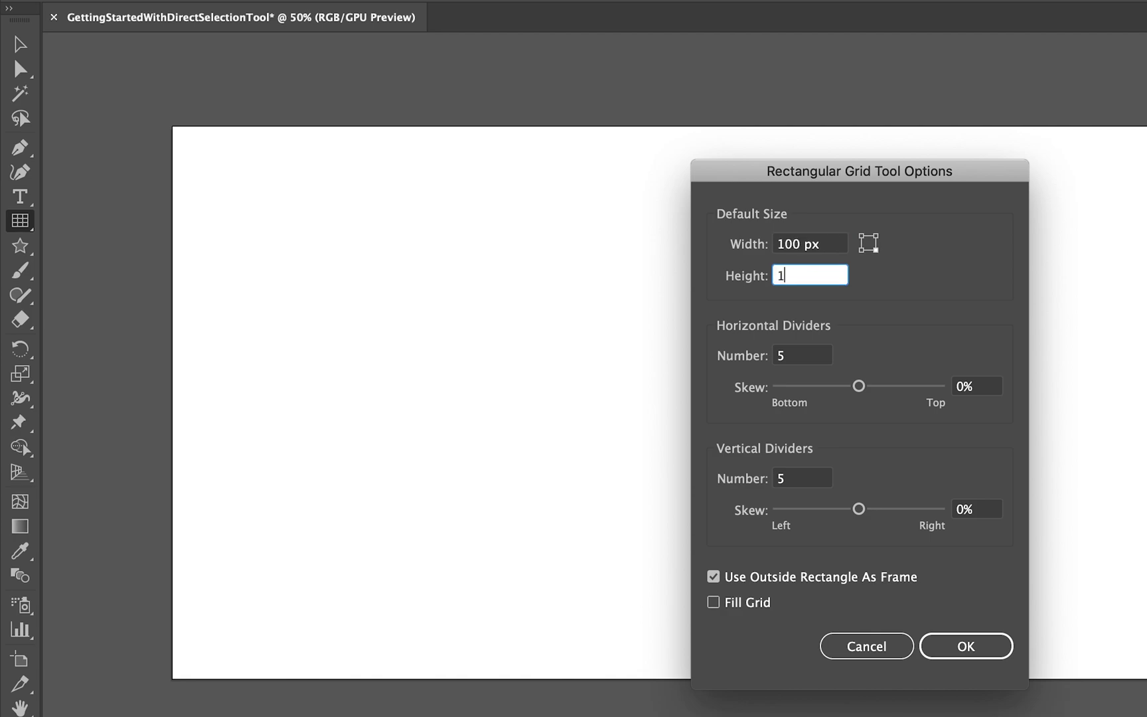
key("Tab")
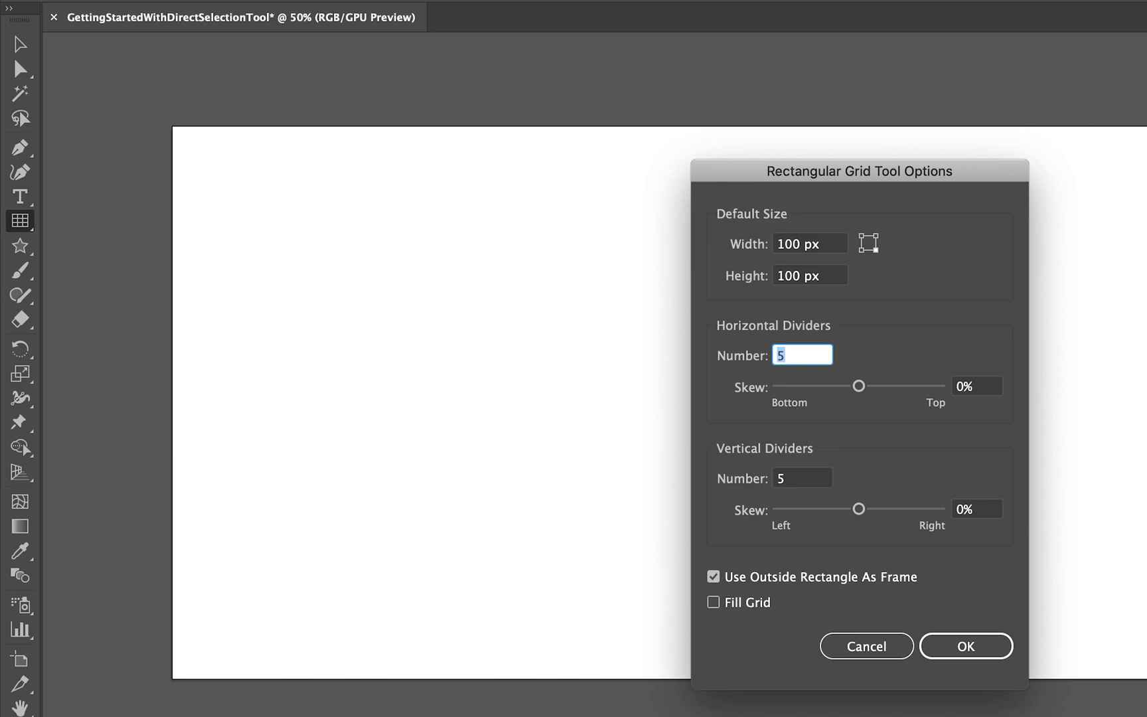
key("Tab")
key("Tab")
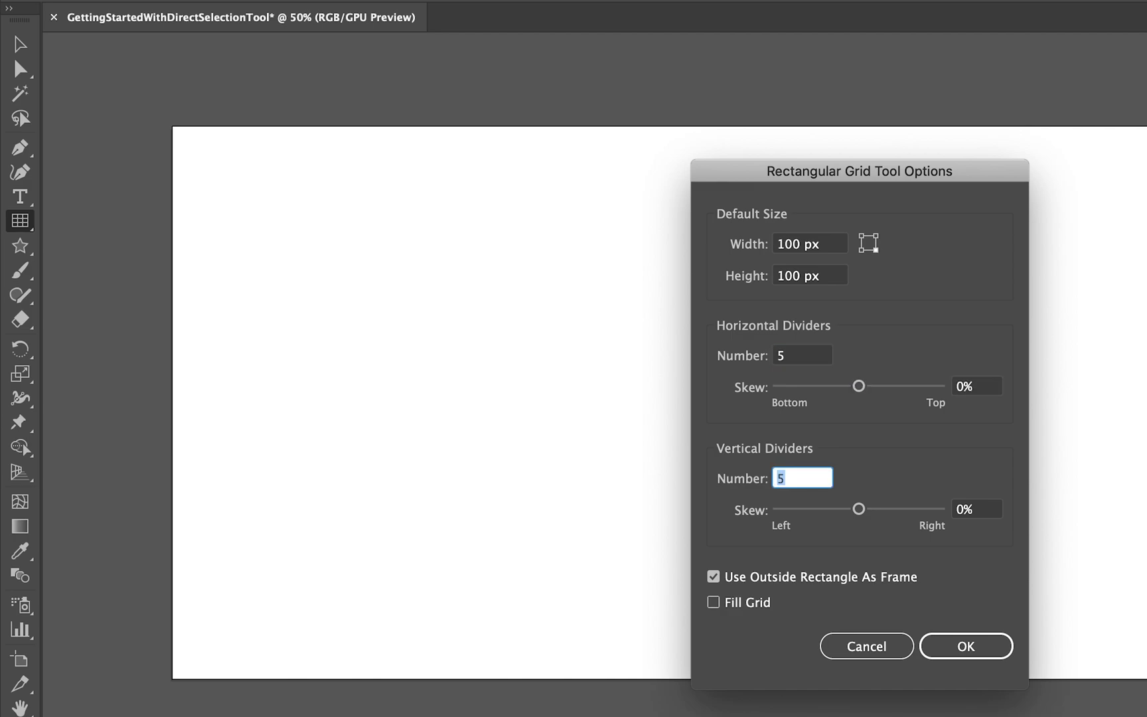
left_click(975, 647)
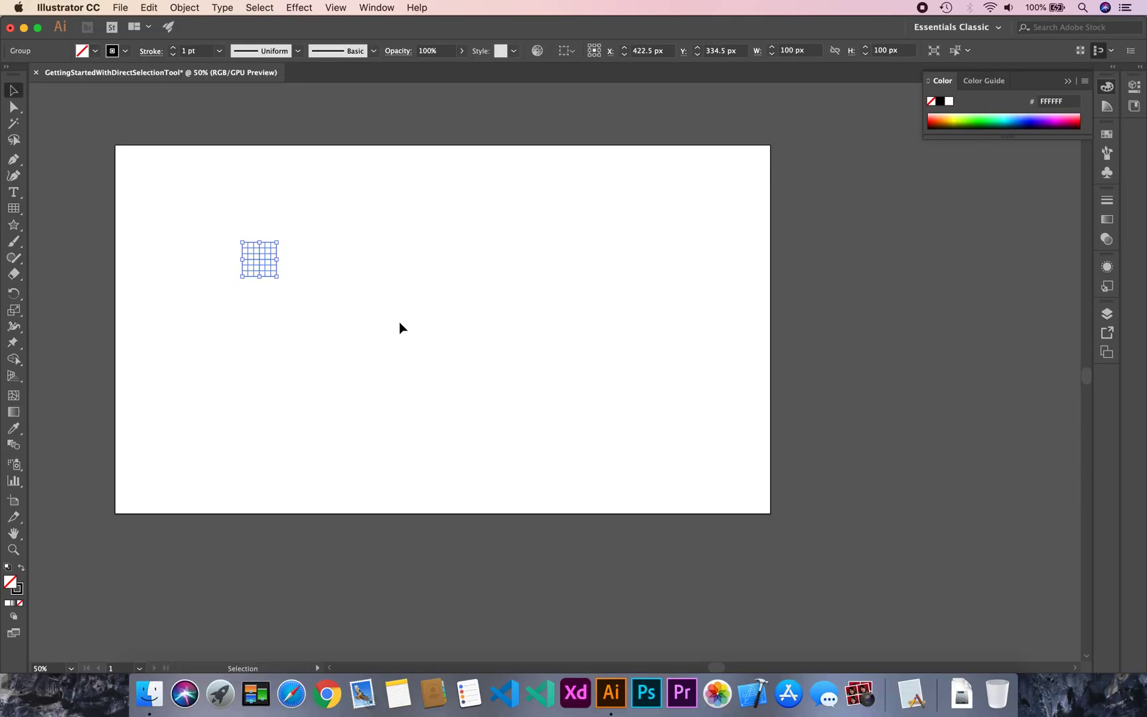
- Examine the rows, columns and dividers of the rectangular grid up close
key("super+space")
left_click_drag(277, 266, 357, 359)
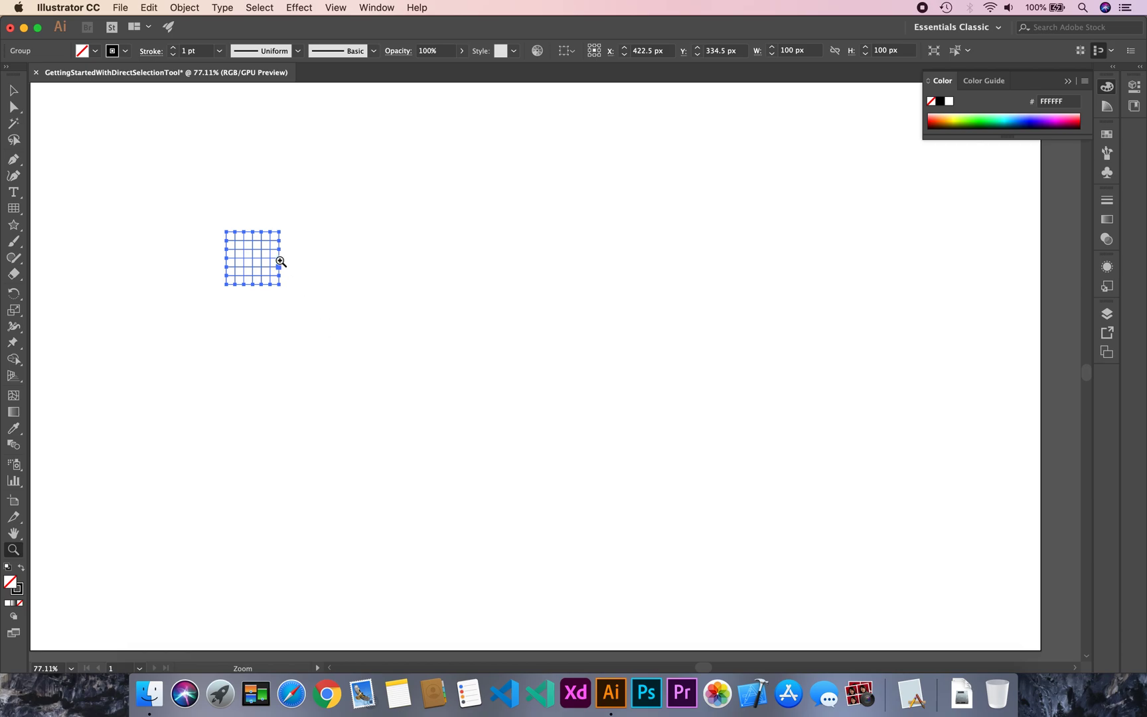
left_click_drag(272, 257, 509, 448)
key("space")
left_click_drag(345, 302, 619, 356)
key("super+space")
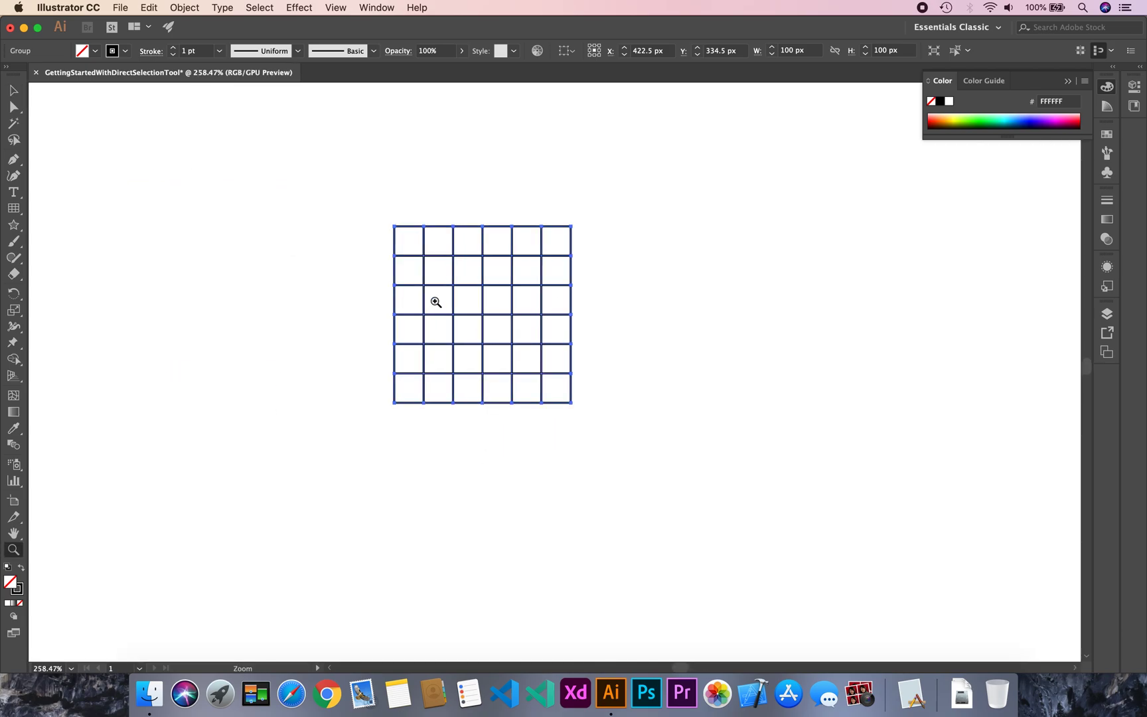
left_click(518, 304)
key("space")
left_click_drag(594, 412, 497, 365)
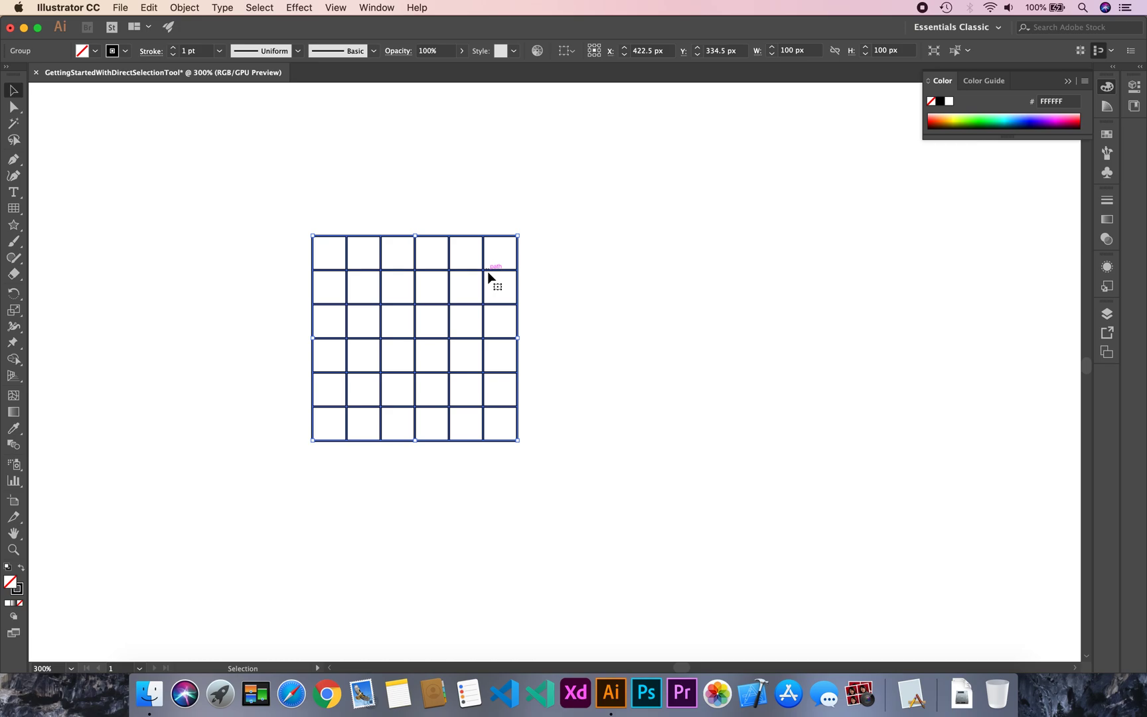
- Select the whole rectangular grid and delete it from the artboard
left_click(730, 375)
left_click_drag(737, 371, 684, 350)
left_click(543, 357, "alt+super")
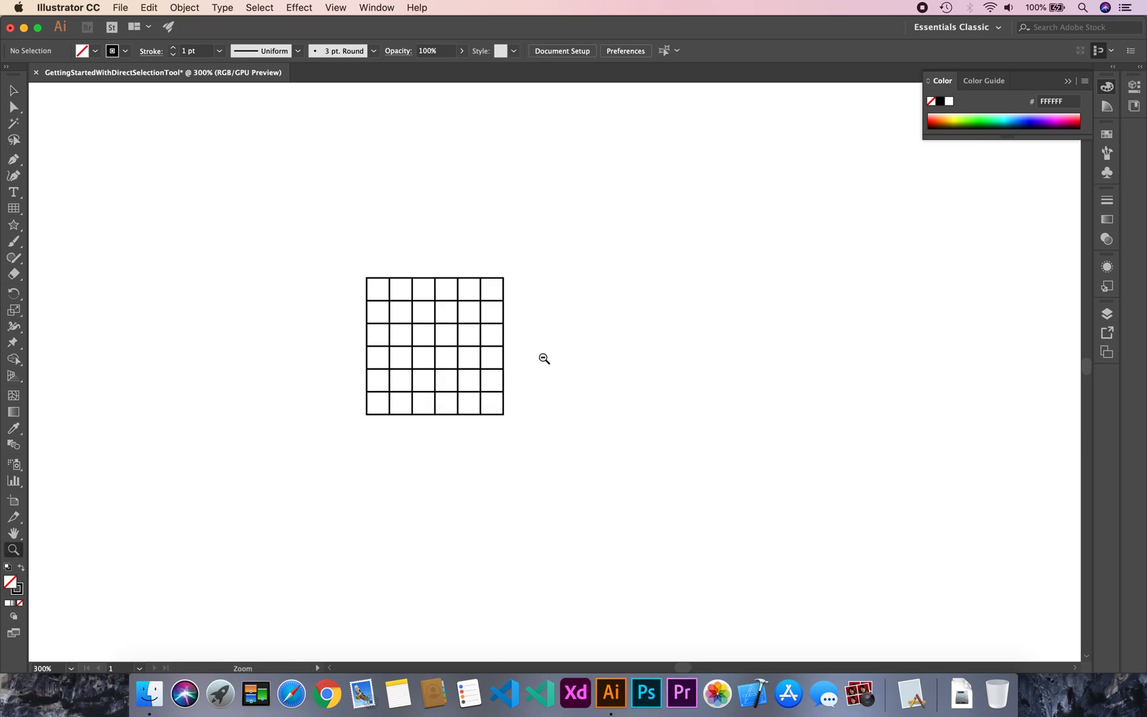
left_click(543, 357, "alt+super")
left_click_drag(330, 284, 582, 436)
key("Delete")
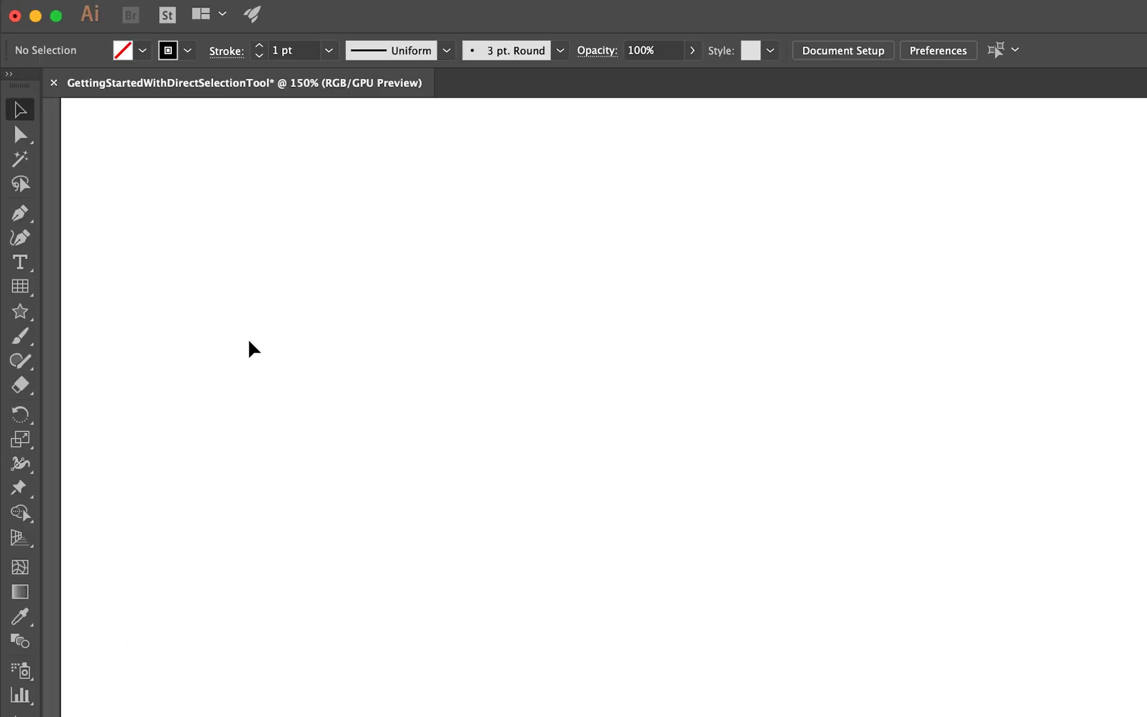
- Create a 100 × 100 px polar grid with 4 concentric dividers and 3 radial dividers
left_click(18, 289)
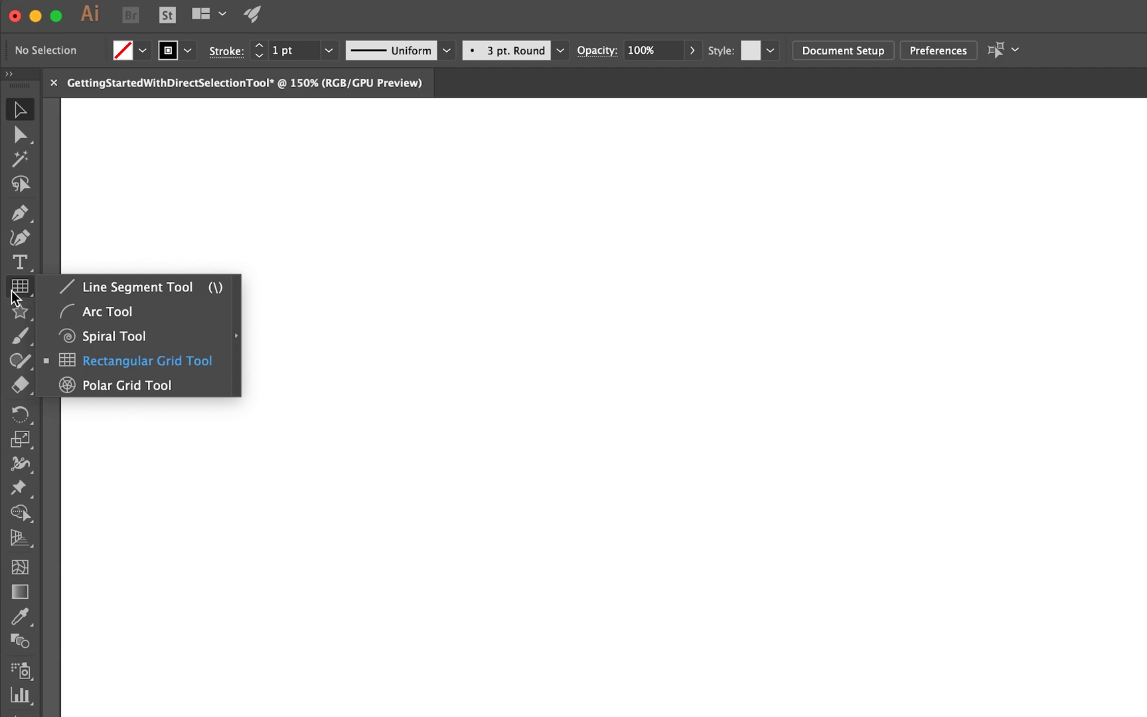
left_click(151, 389)
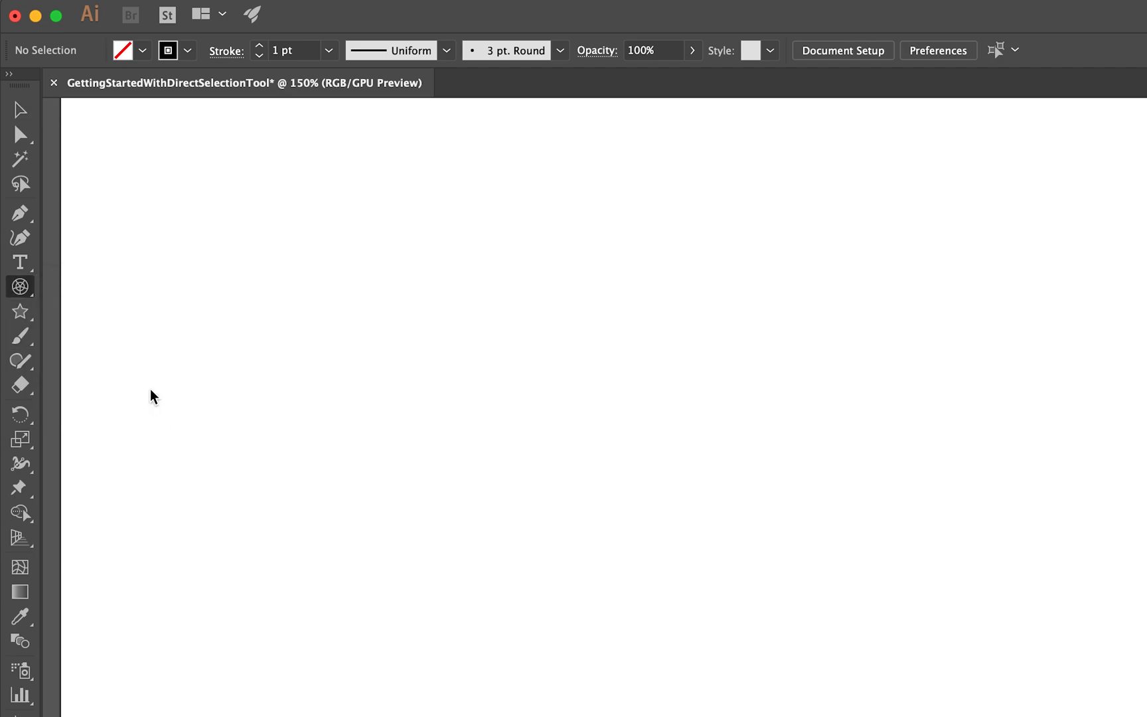
left_click(565, 388)
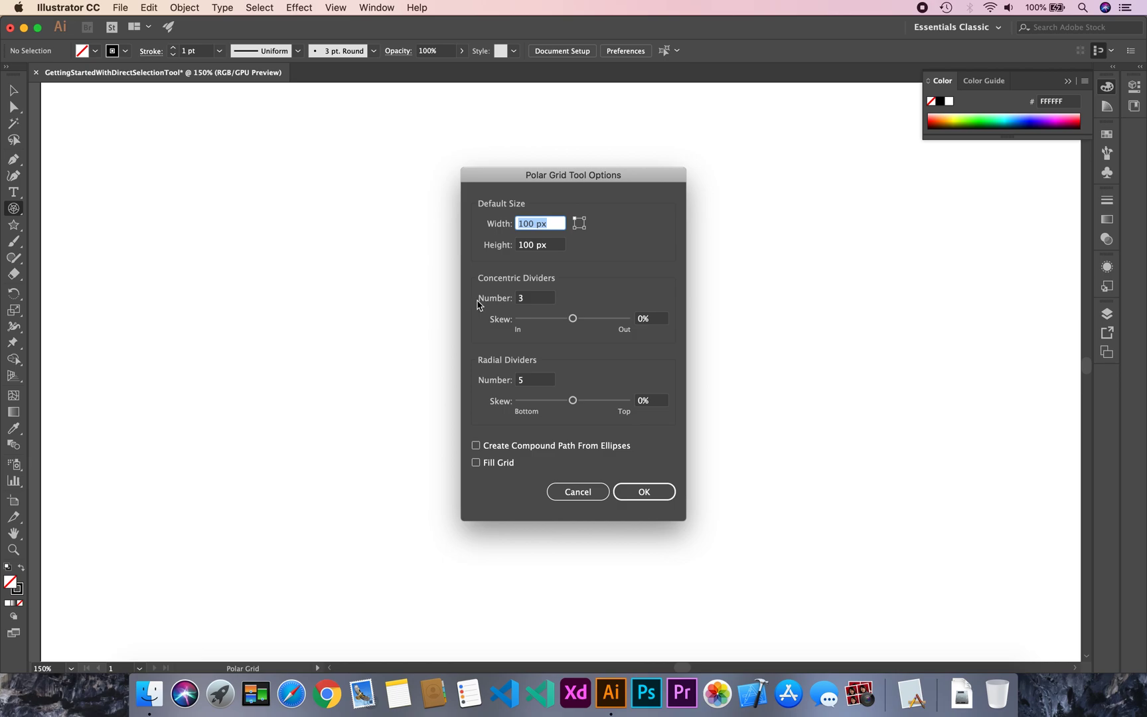
left_click(545, 299)
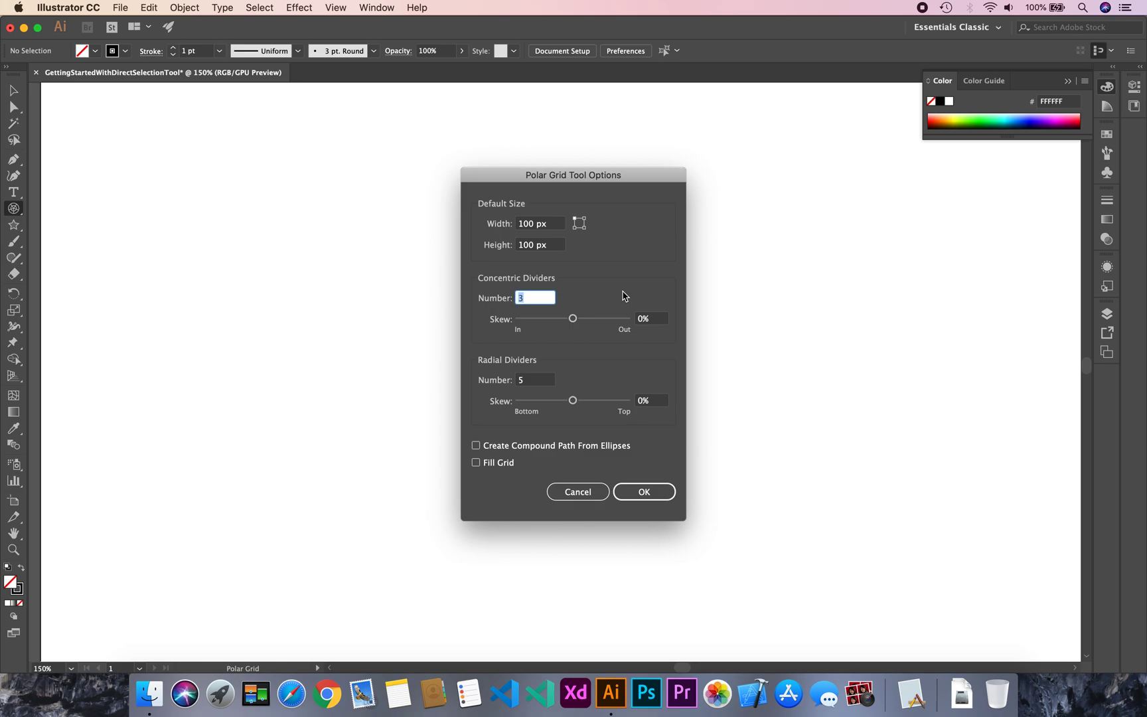
type("4")
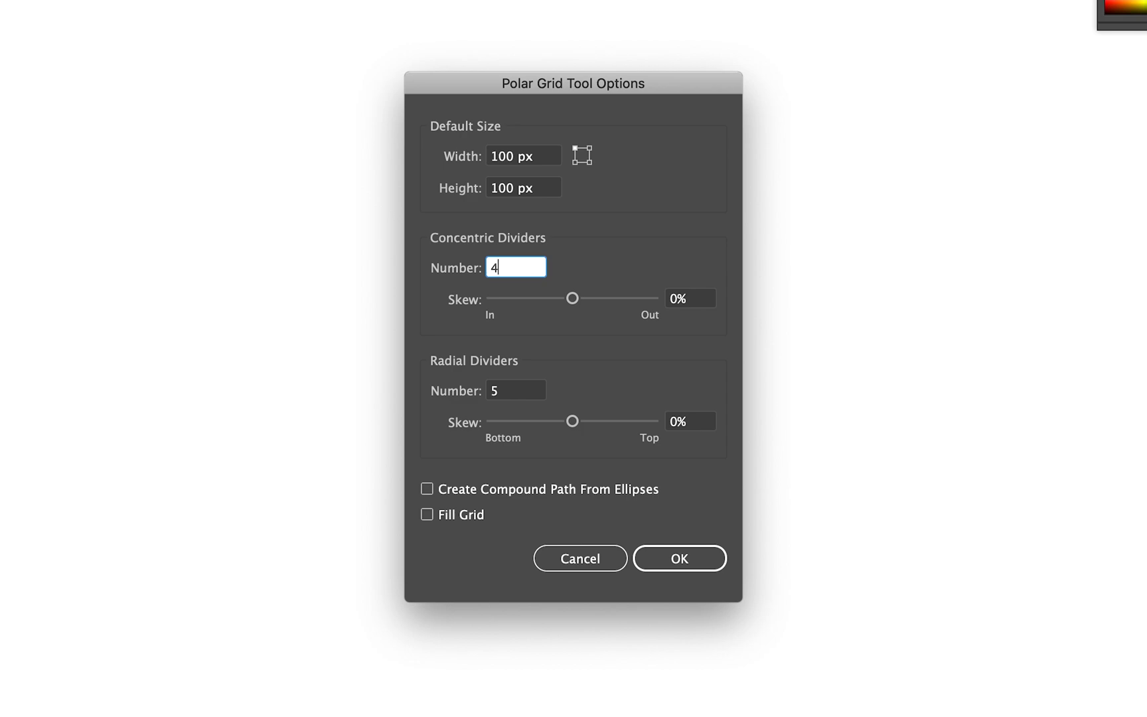
key("Tab")
key("Tab")
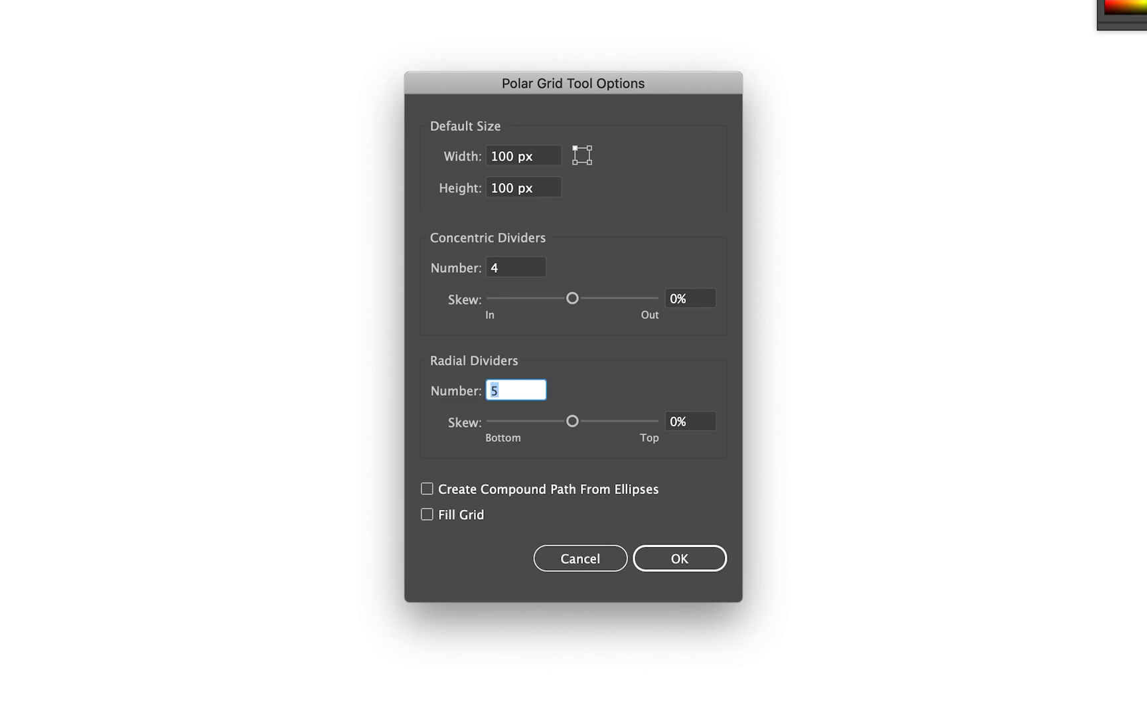
type("3")
key("Return")
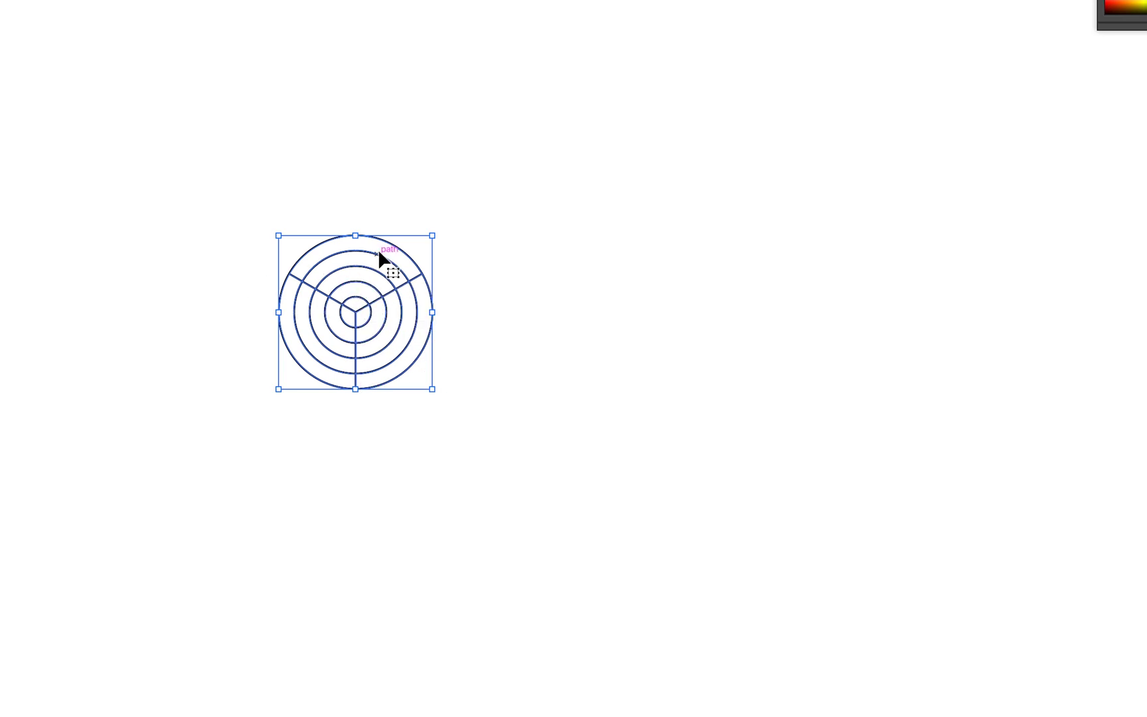
- Select the whole polar grid and delete it from the artboard
left_click(668, 187)
left_click_drag(667, 186, 259, 425)
left_click(661, 334)
left_click_drag(691, 152, 158, 391)
key("Delete")
- Draw a square in the artboard's upper-left area and select its upper-left anchor point with Direct Selection
key("m")
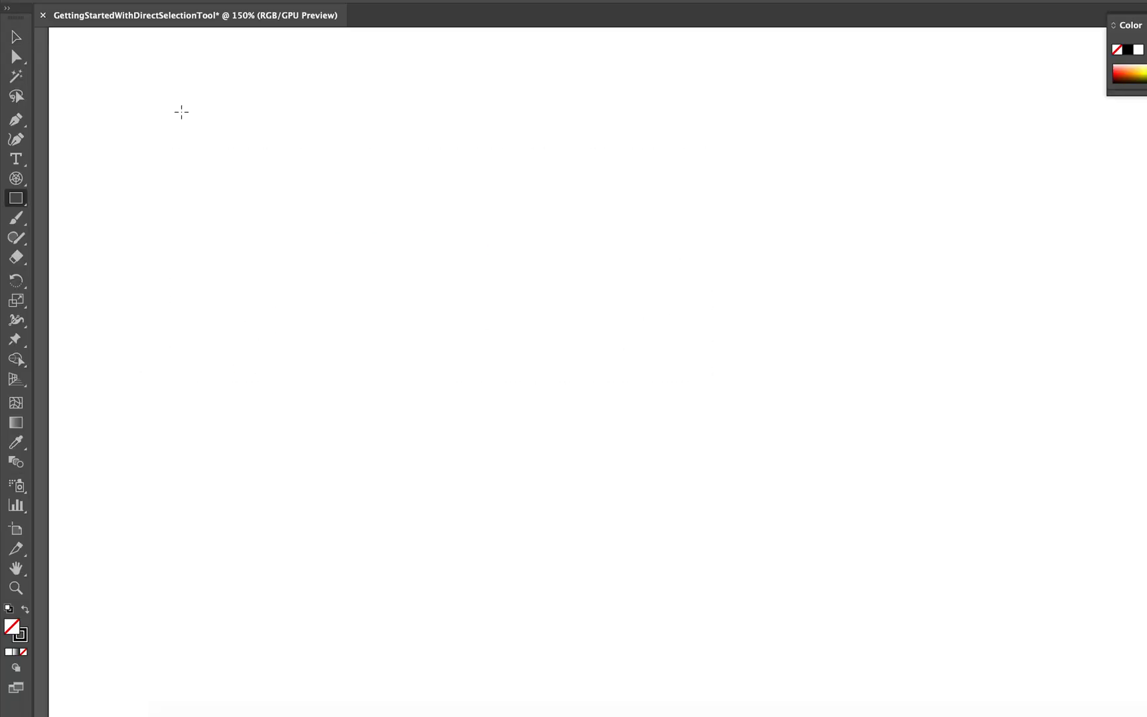
left_click_drag(180, 109, 391, 318)
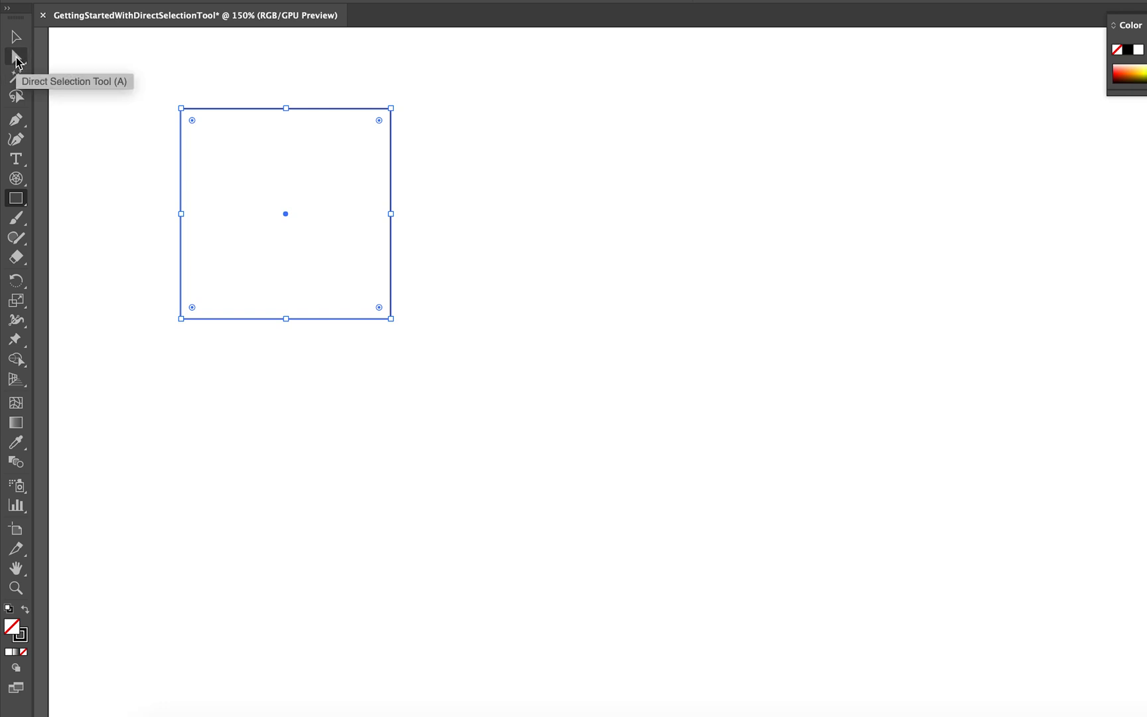
left_click(15, 59)
left_click(182, 109)
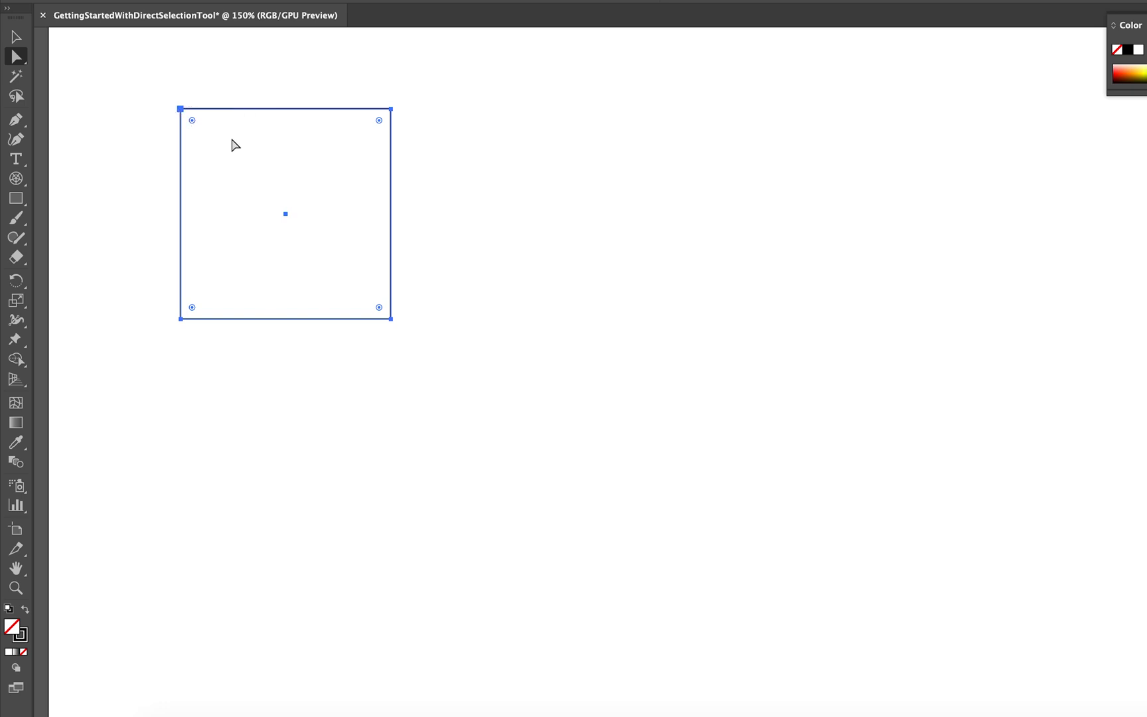
- Try reshaping the square by moving its lower-right anchor point with Direct Selection
left_click(391, 319)
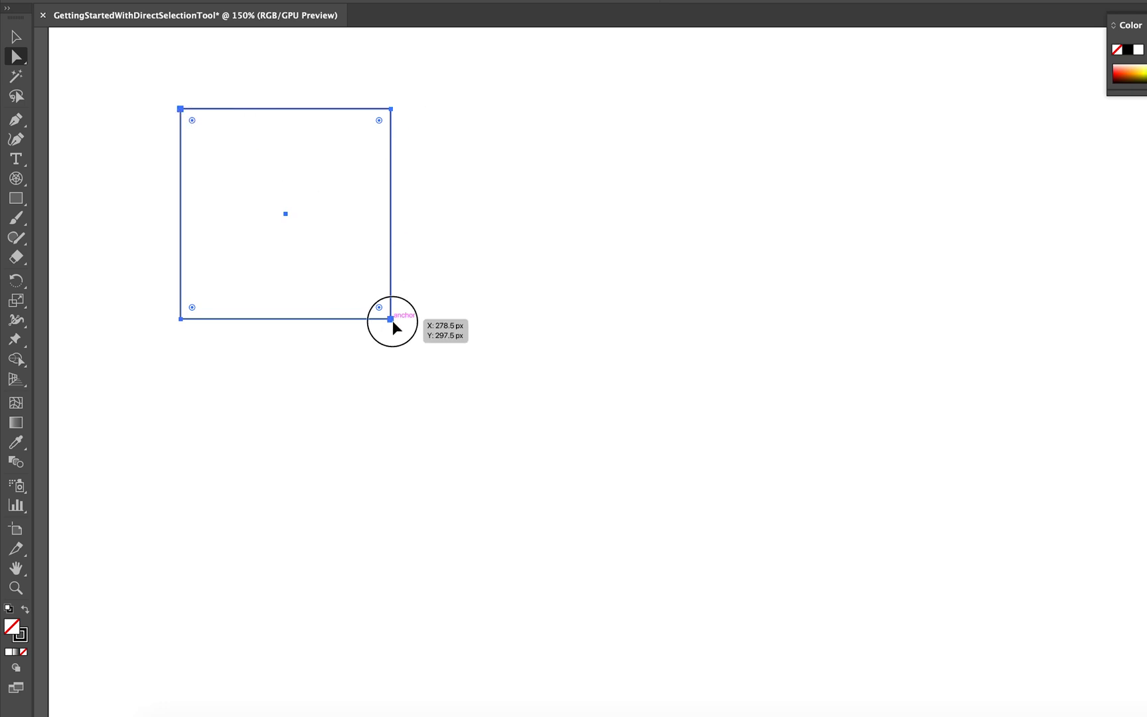
left_click_drag(392, 321, 837, 319)
left_click_drag(741, 298, 417, 372)
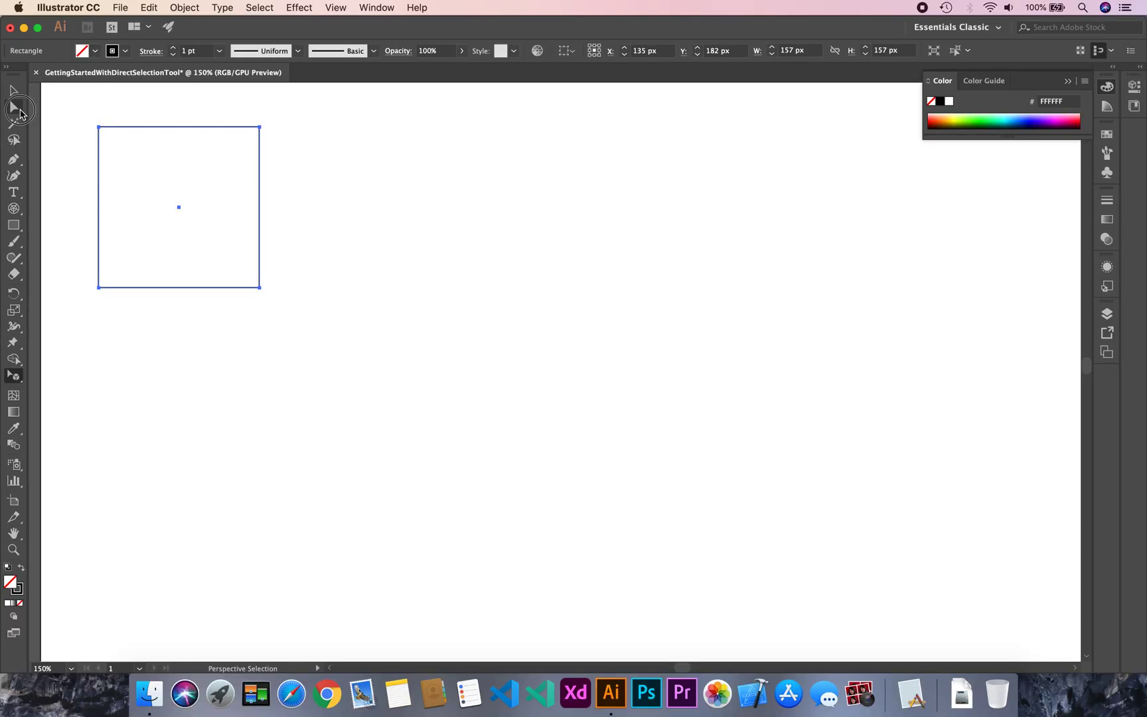
- Shift the square to the right and pull its upper-right and upper-left anchor points inward with Direct Selection
left_click(19, 111)
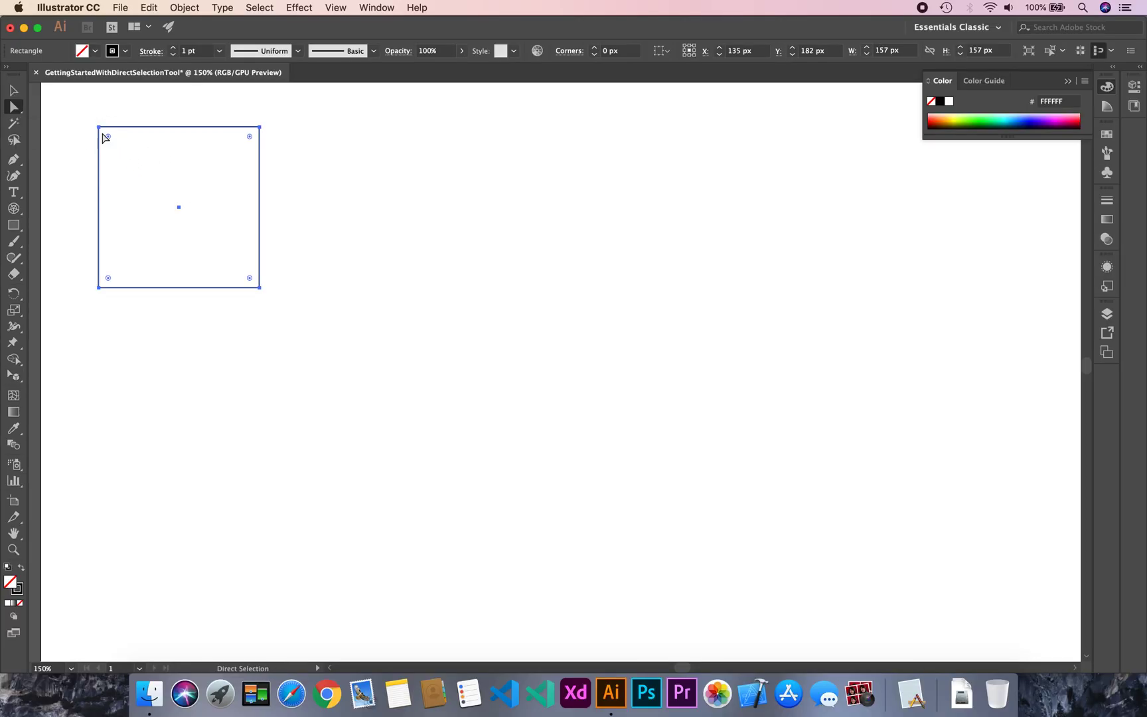
left_click_drag(111, 127, 257, 143)
left_click(405, 142)
left_click(366, 268)
mouse_move(404, 142)
left_mouse_down()
mouse_move(319, 264)
mouse_move(328, 190)
mouse_move(285, 251)
left_mouse_up()
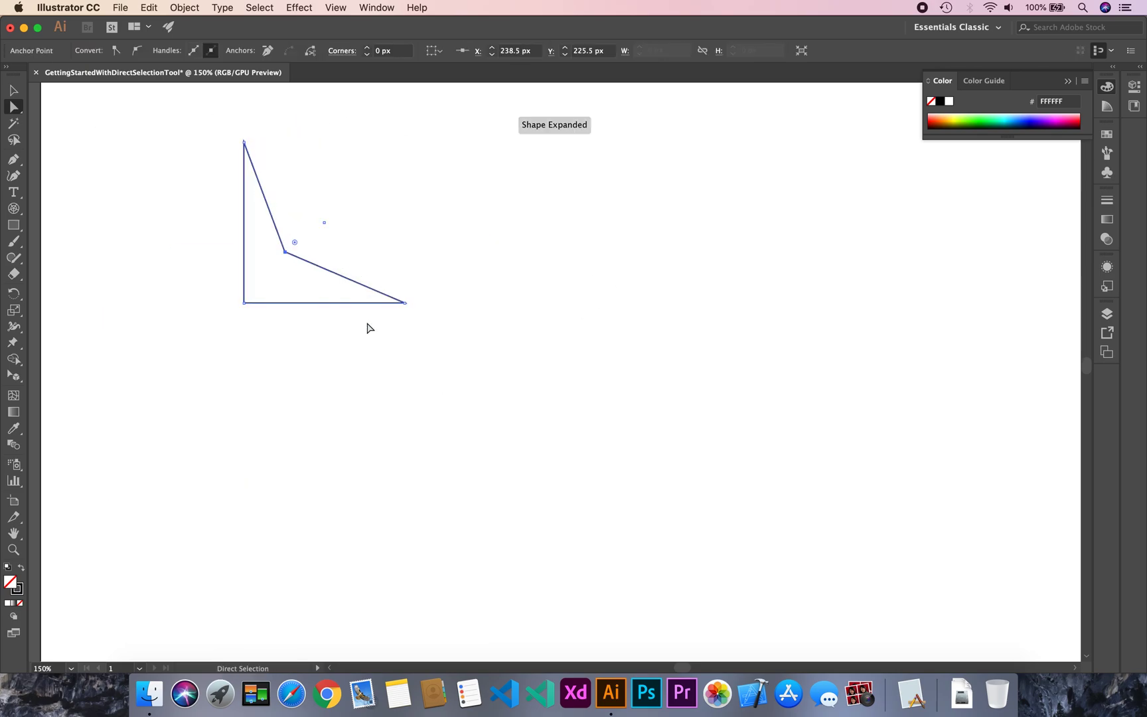
left_click_drag(244, 142, 268, 217)
- Draw a second square to the right of the distorted shape and activate Direct Selection on it
key("m")
left_click_drag(475, 153, 615, 330)
left_click_drag(738, 323, 737, 323)
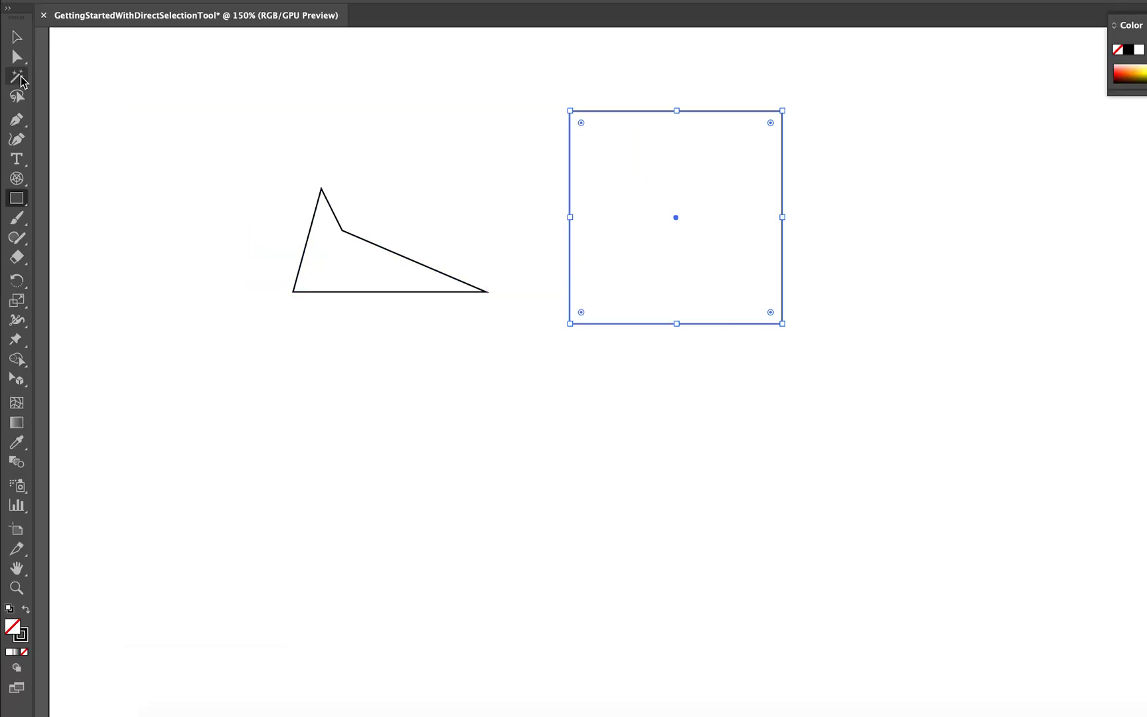
left_click(17, 58)
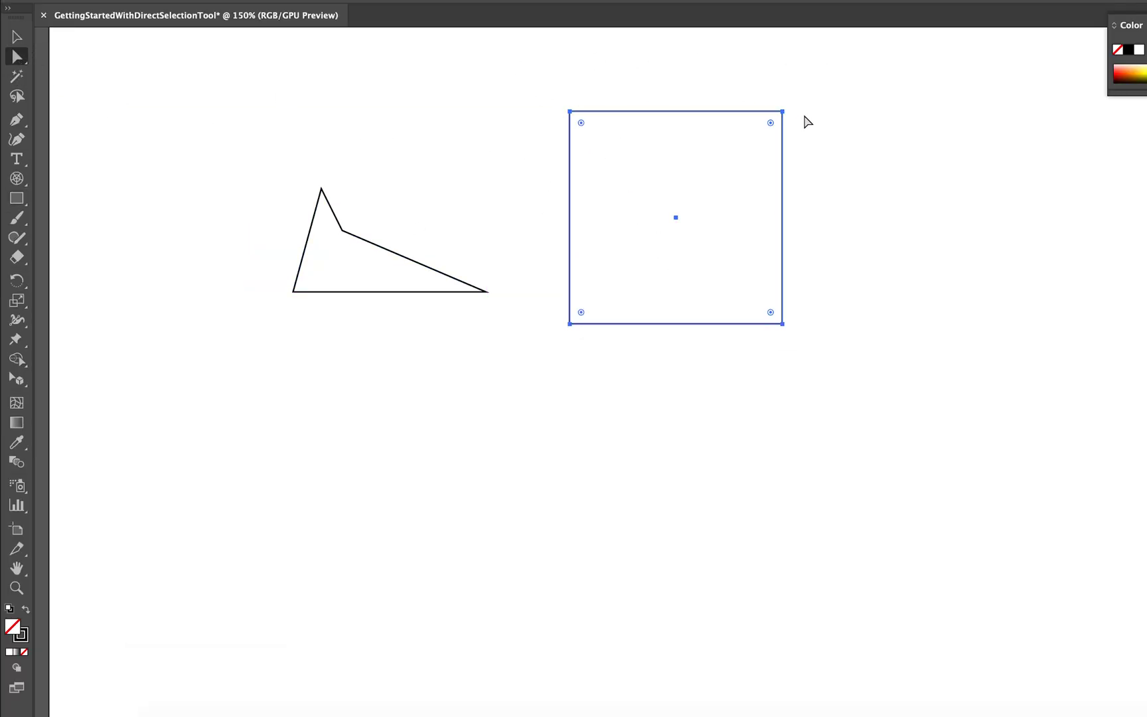
- Select the second square's two upper anchor points and move them horizontally to the right to slant it into a parallelogram
left_click_drag(518, 80, 753, 157)
left_click_drag(775, 111, 1064, 166)
key("v")
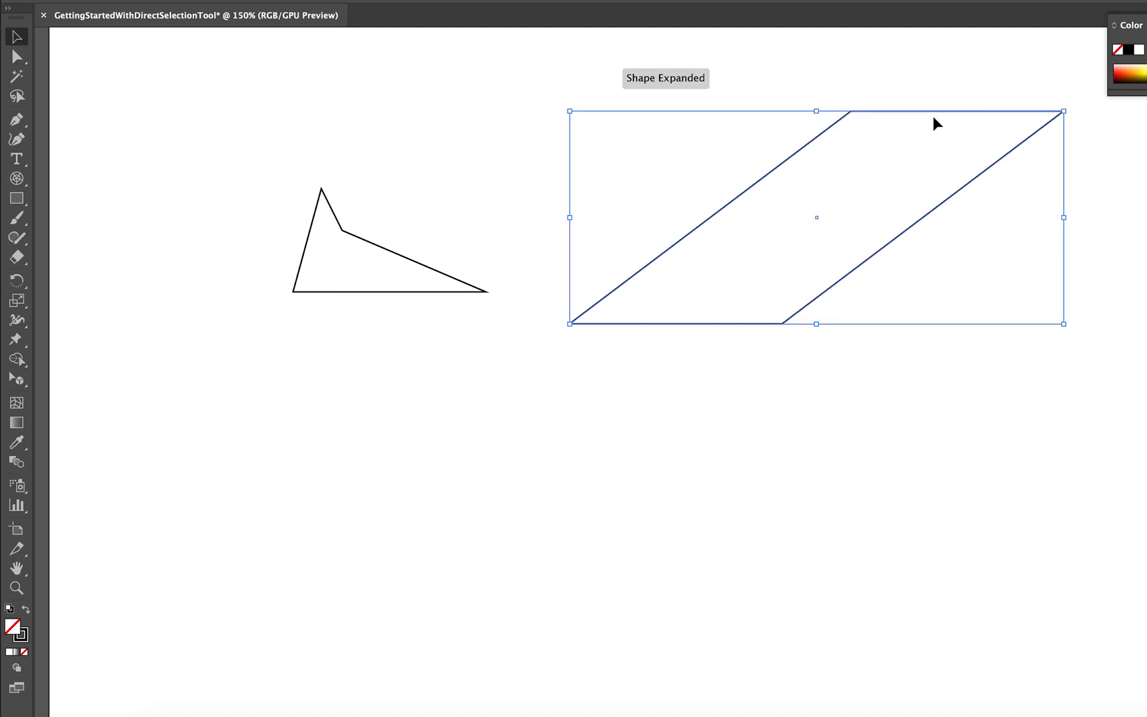
left_click(904, 423)
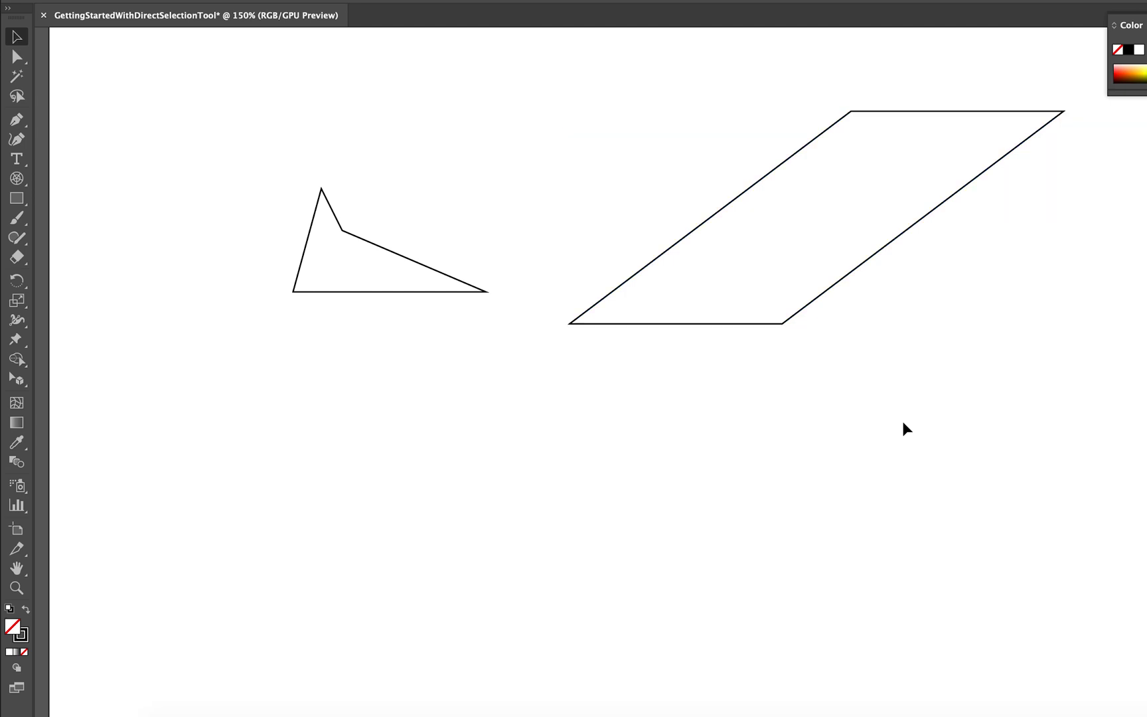
- Move the parallelogram's lower-left anchor point up and inward with Direct Selection to form an arrow-like shape
key("a")
left_click(570, 324)
left_click_drag(570, 324, 934, 146)
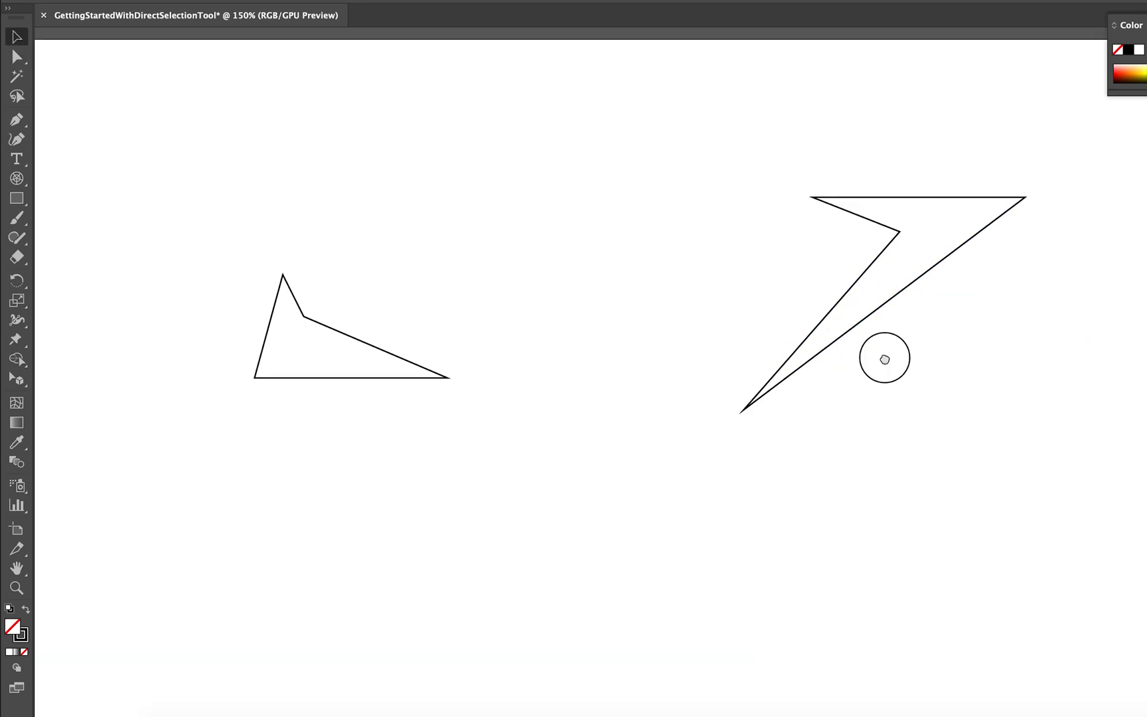
- Move the arrow-like shape up and to the left, closer to the first distorted shape
left_click_drag(885, 357, 861, 400)
key("z")
left_click(678, 325, "alt")
left_click(678, 325)
left_click_drag(598, 504, 595, 359)
key("v")
left_click_drag(826, 250, 615, 166)
left_click(642, 260)
left_click_drag(653, 240, 786, 337)
left_click_drag(643, 602, 665, 389)
left_click(666, 383)
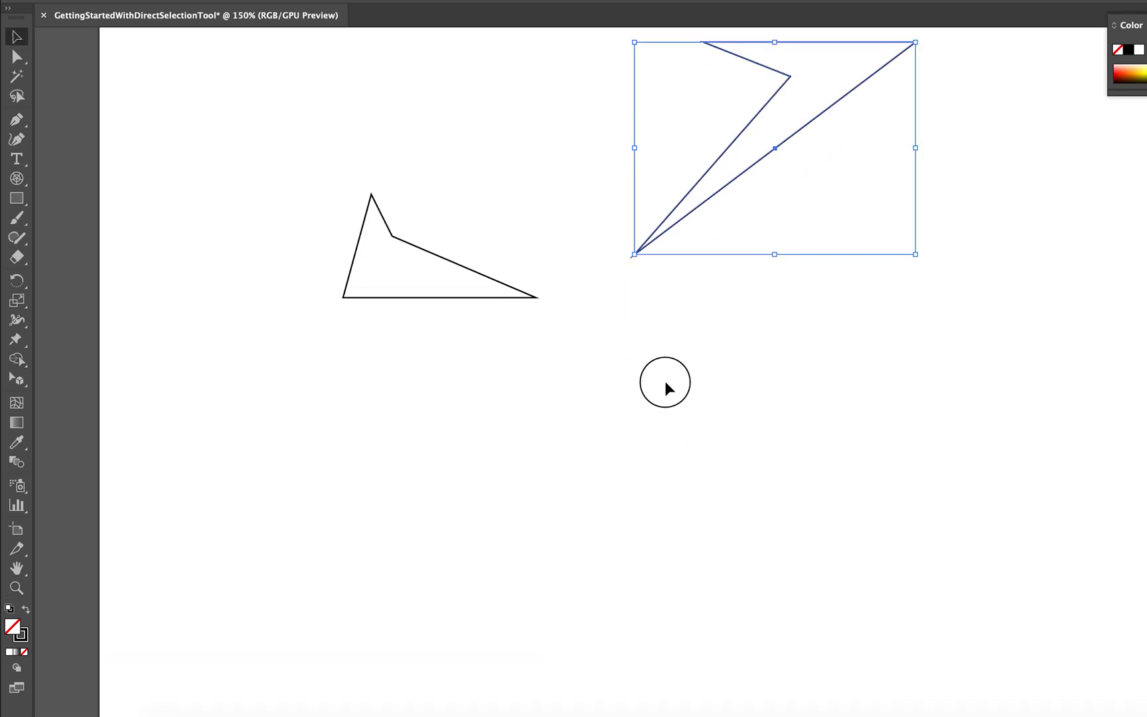
- Delete both distorted shapes to clear the artboard
key("z")
left_click(612, 332, "alt")
left_click_drag(779, 458, 528, 332)
left_click_drag(726, 373, 622, 448)
key("v")
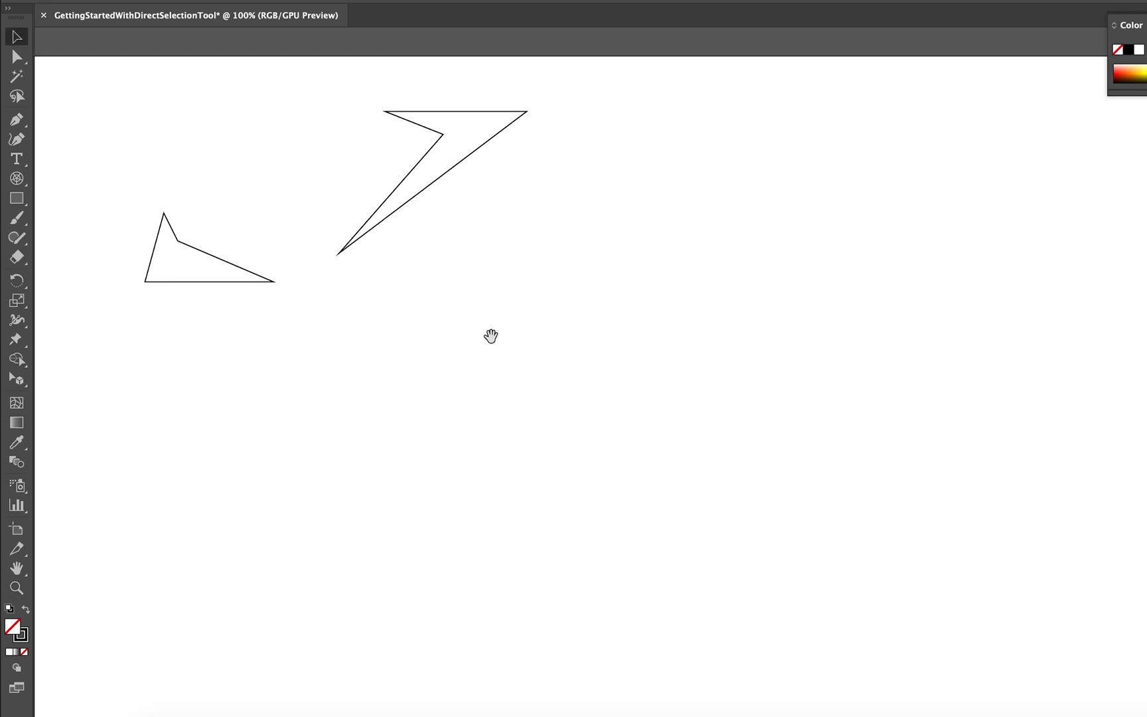
scroll(730, 325, "left", 5)
left_click_drag(974, 454, 468, 148)
key("Delete")
left_click_drag(709, 372, 499, 332)
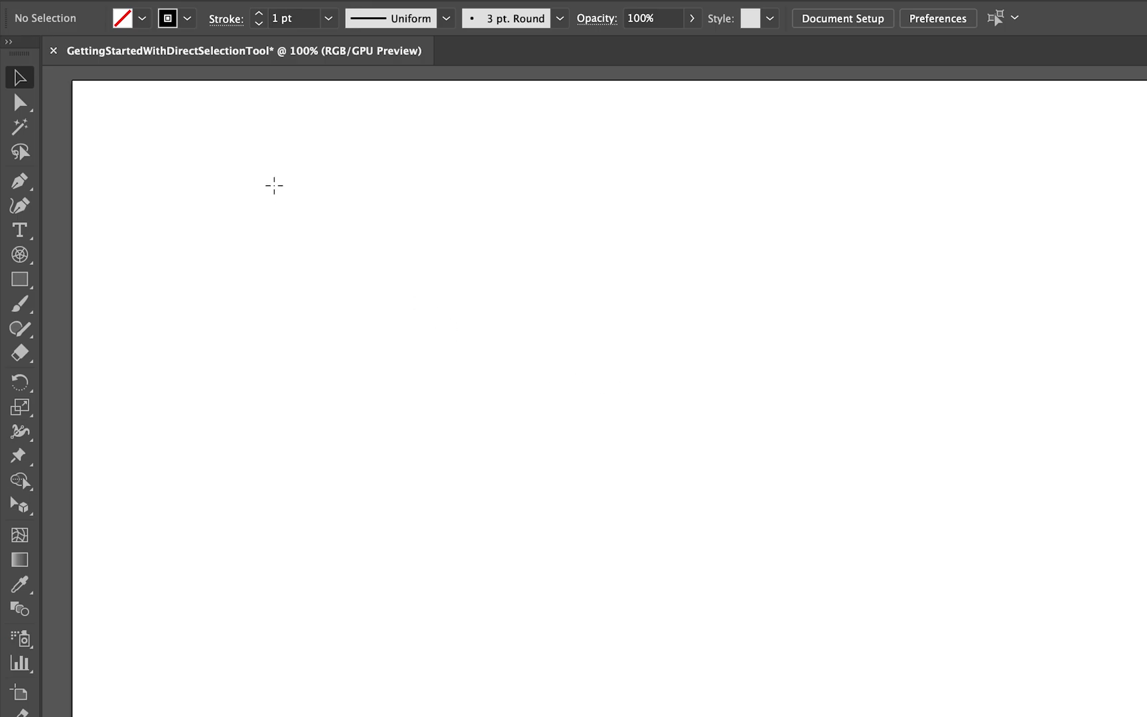
- Draw a 150 px square in the artboard's upper-left area and rotate it 45° into a diamond
key("m")
left_click_drag(219, 157, 372, 309)
key("v")
left_click_drag(382, 152, 445, 217)
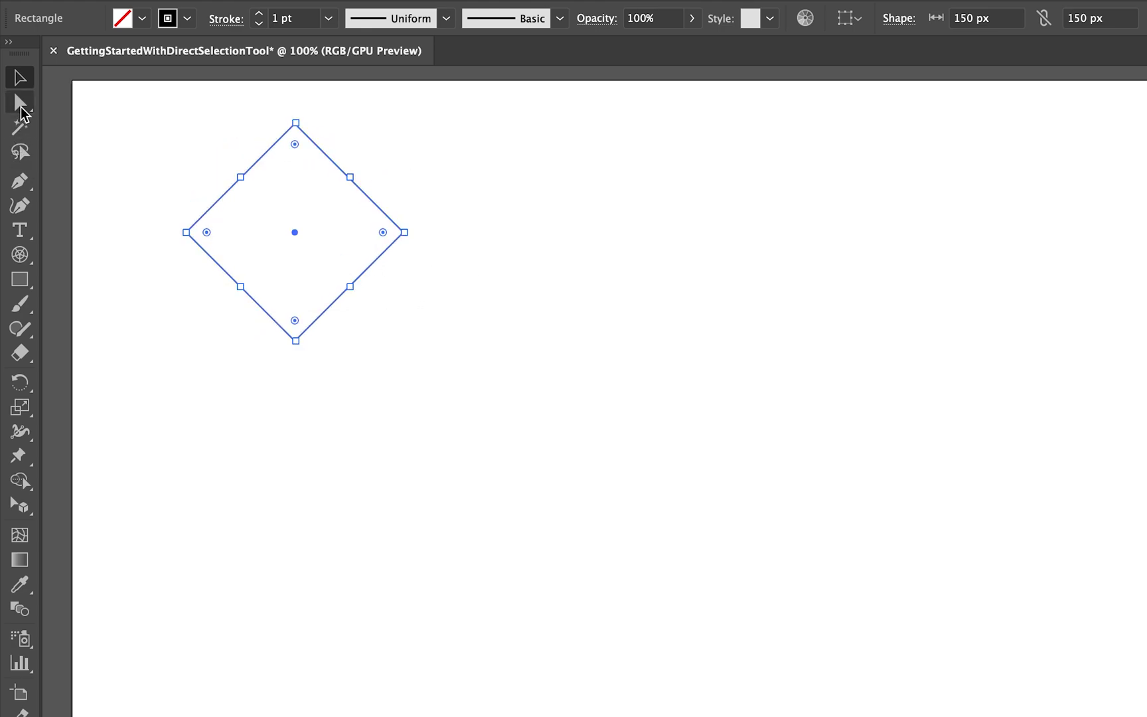
- Select the diamond's left and right anchor points and round both corners fully with their corner widgets to form a leaf
left_click(21, 104)
left_click(186, 232)
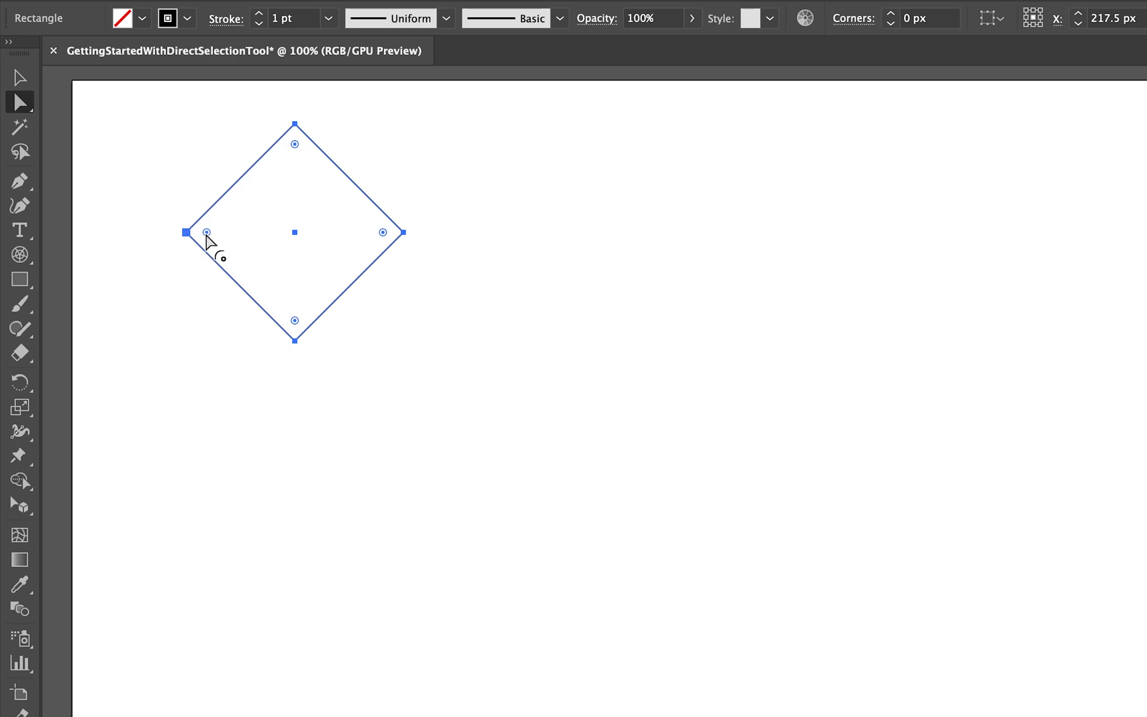
left_click(401, 233)
left_click(383, 233)
left_click_drag(382, 233, 382, 234)
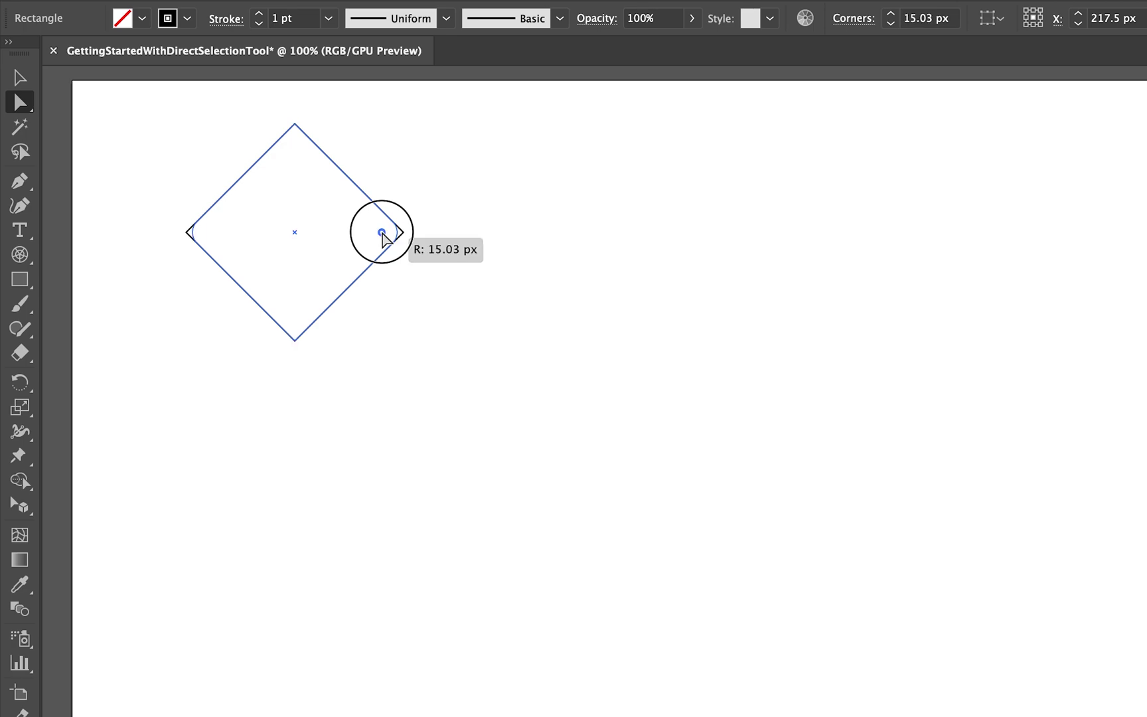
left_click_drag(382, 235, 174, 315)
key("v")
left_click(282, 510)
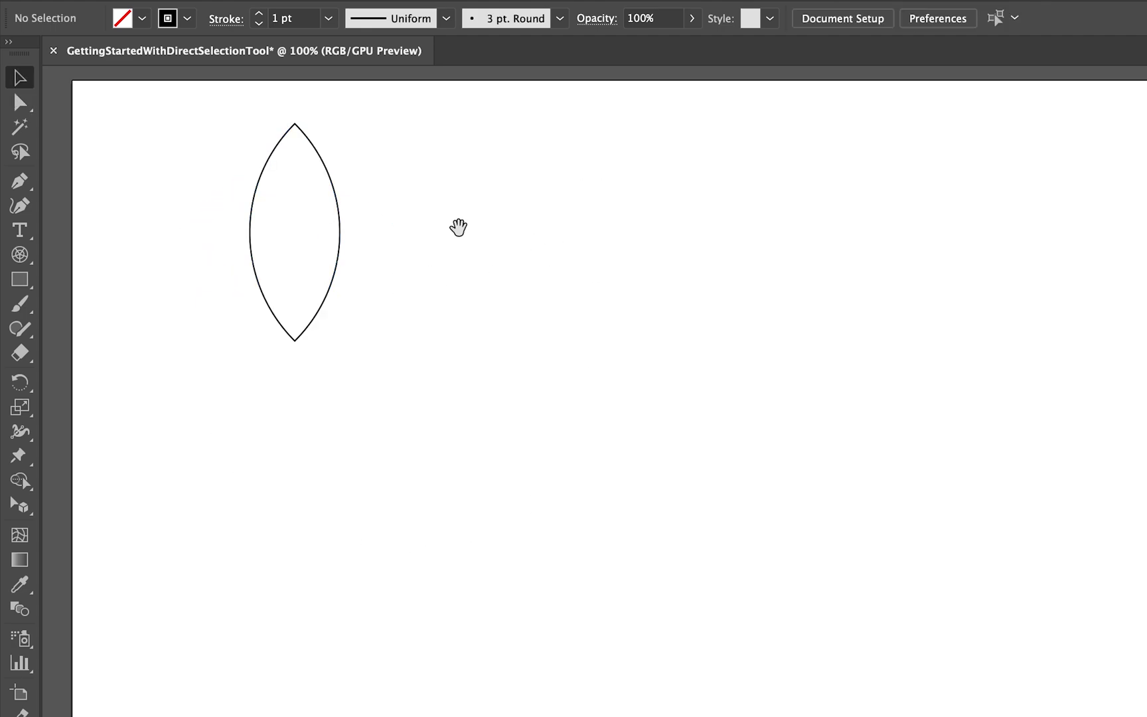
- Duplicate the leaf straight down so the copy sits directly below the original with a small gap
left_click_drag(457, 228, 599, 305)
left_click_drag(476, 359, 981, 485)
key("super+z")
left_click_drag(529, 407, 545, 338)
left_click(824, 198)
left_click(492, 273)
left_click(778, 307)
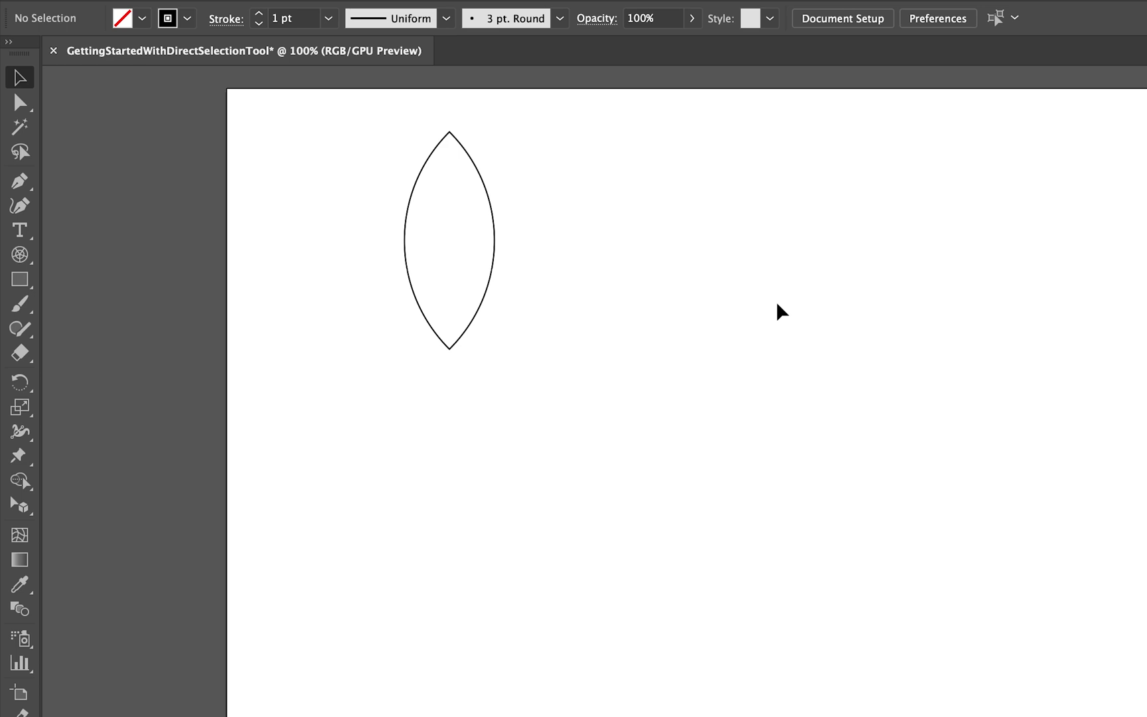
left_click(491, 211)
left_click_drag(492, 211, 540, 463)
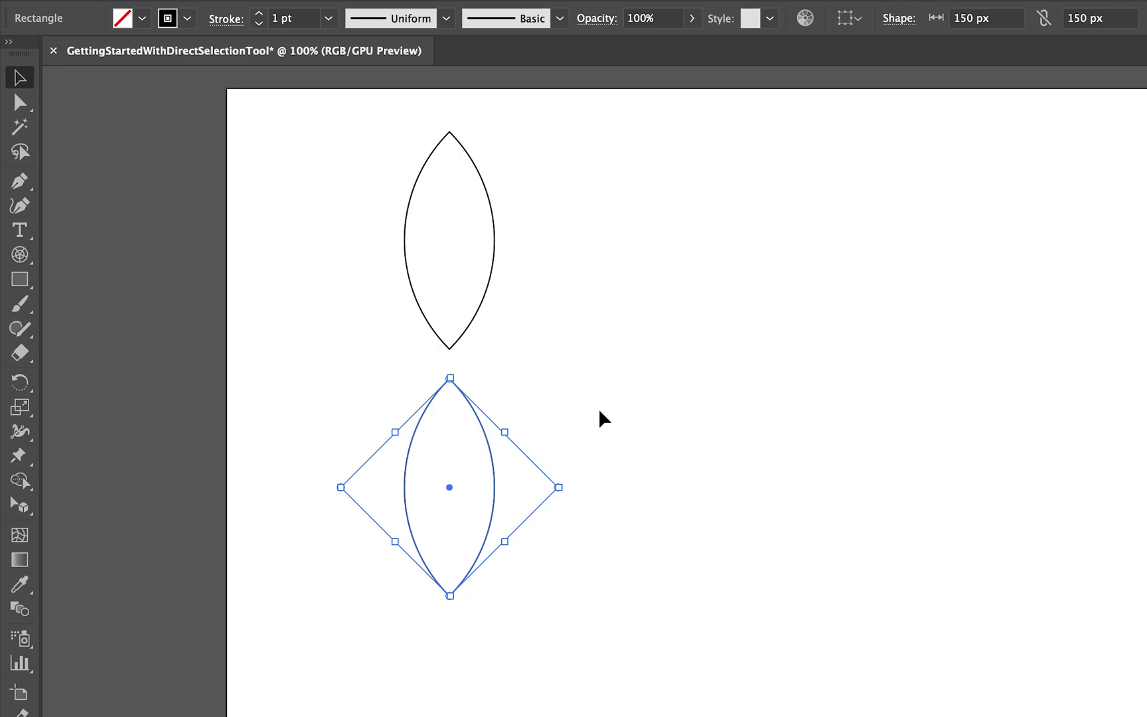
- Copy both leaves, paste them in front, and rotate the copies 90° to form a four-petal flower
left_click_drag(745, 161, 244, 563)
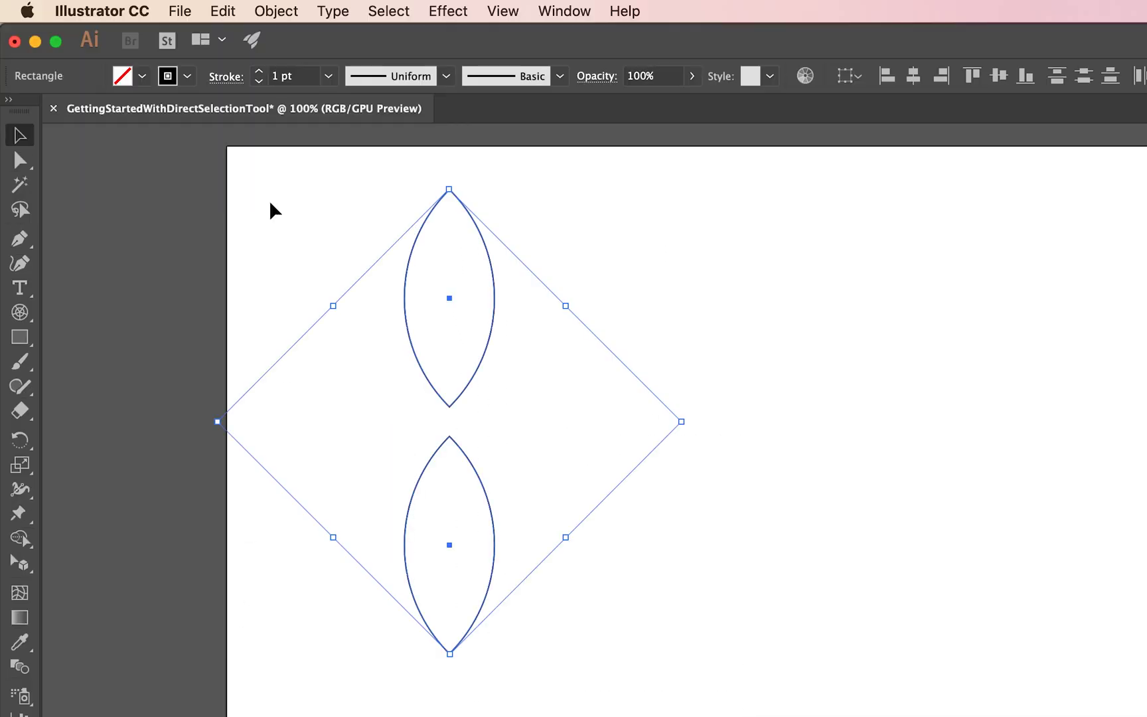
left_click(222, 12)
left_click(259, 108)
left_click(230, 13)
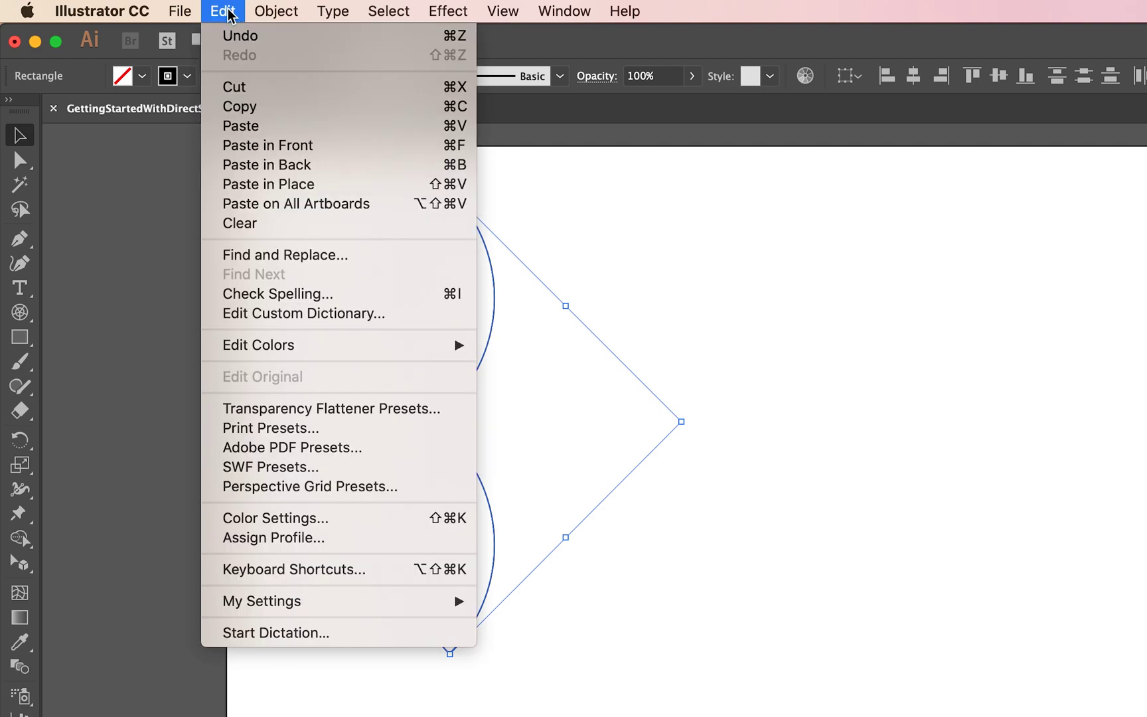
left_click(312, 146)
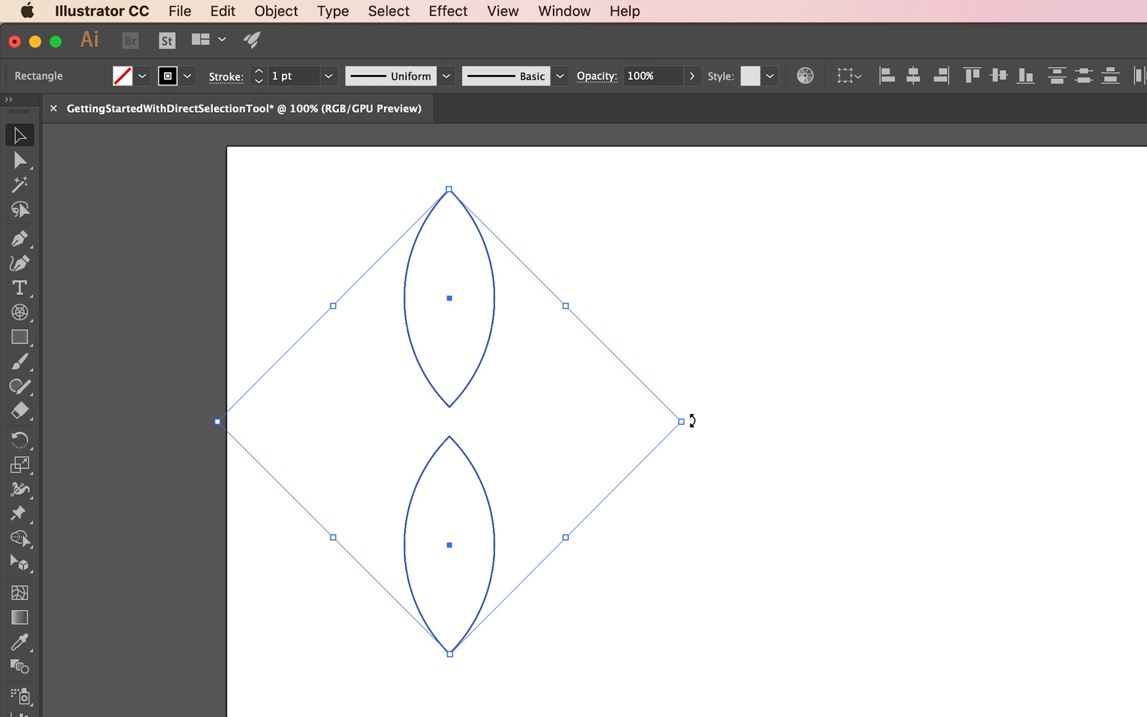
left_click_drag(692, 420, 431, 713)
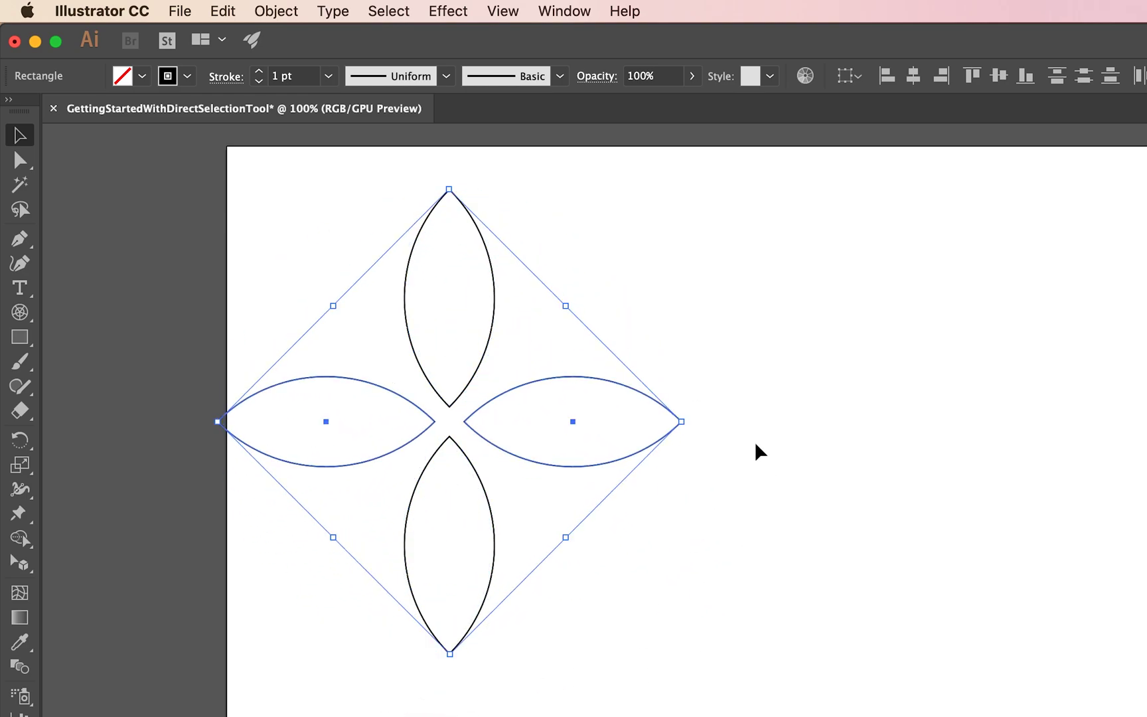
left_click(742, 328)
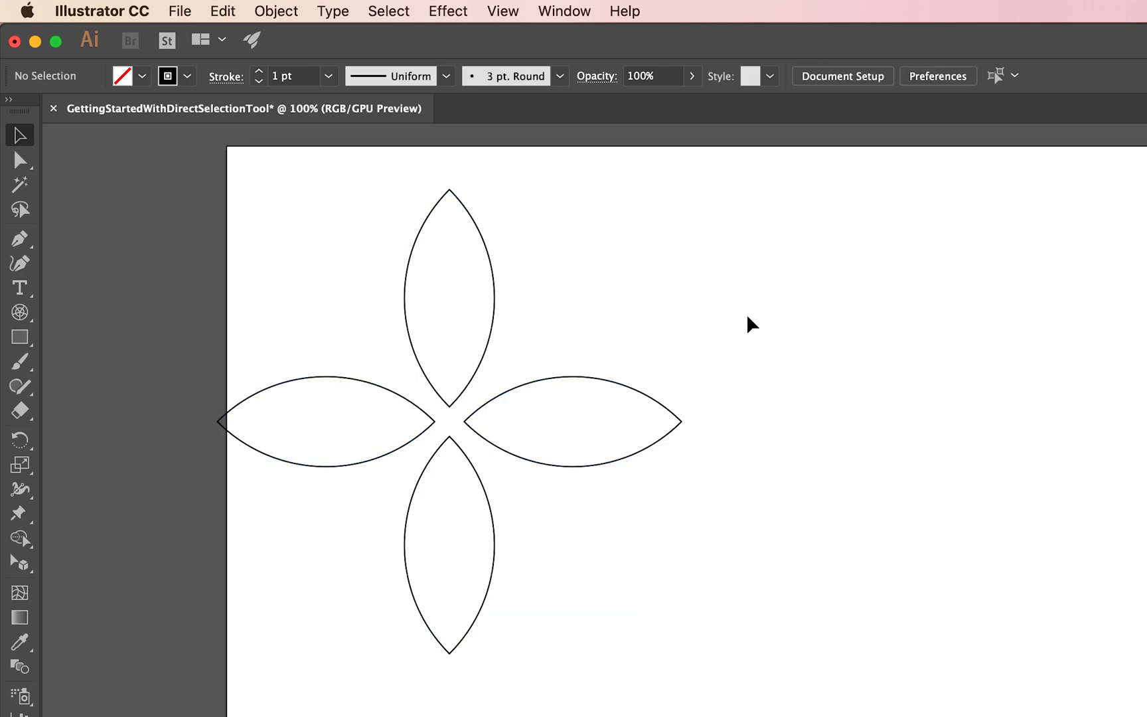
- Draw a 38 px circle in the gap between the upper and left petals and duplicate it to the upper-right gap
left_click(30, 342)
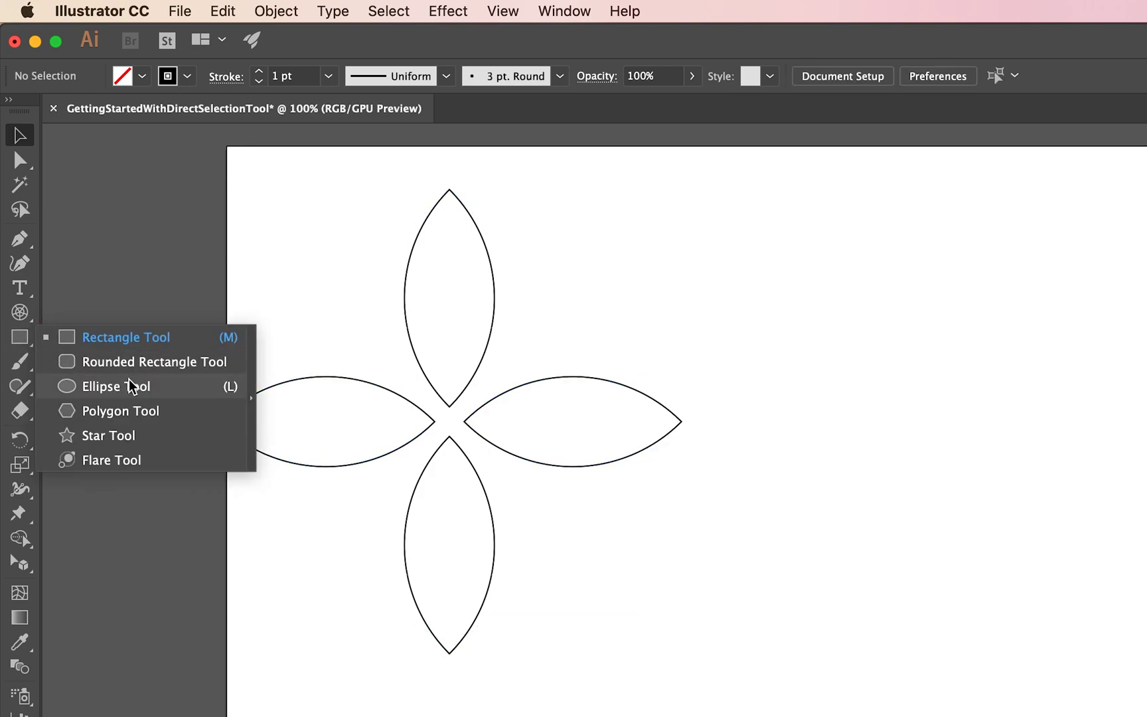
left_click(132, 385)
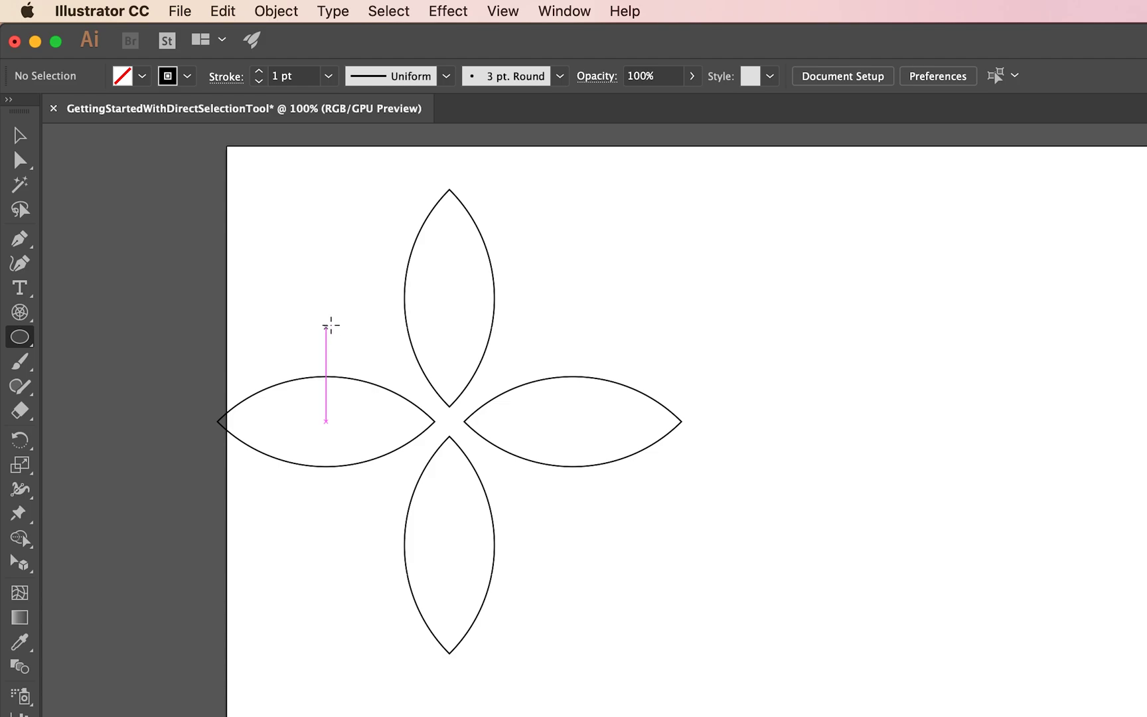
left_click_drag(326, 298, 575, 299)
key("v")
left_click(319, 263)
left_click_drag(647, 242, 531, 347)
left_click_drag(538, 349, 538, 350)
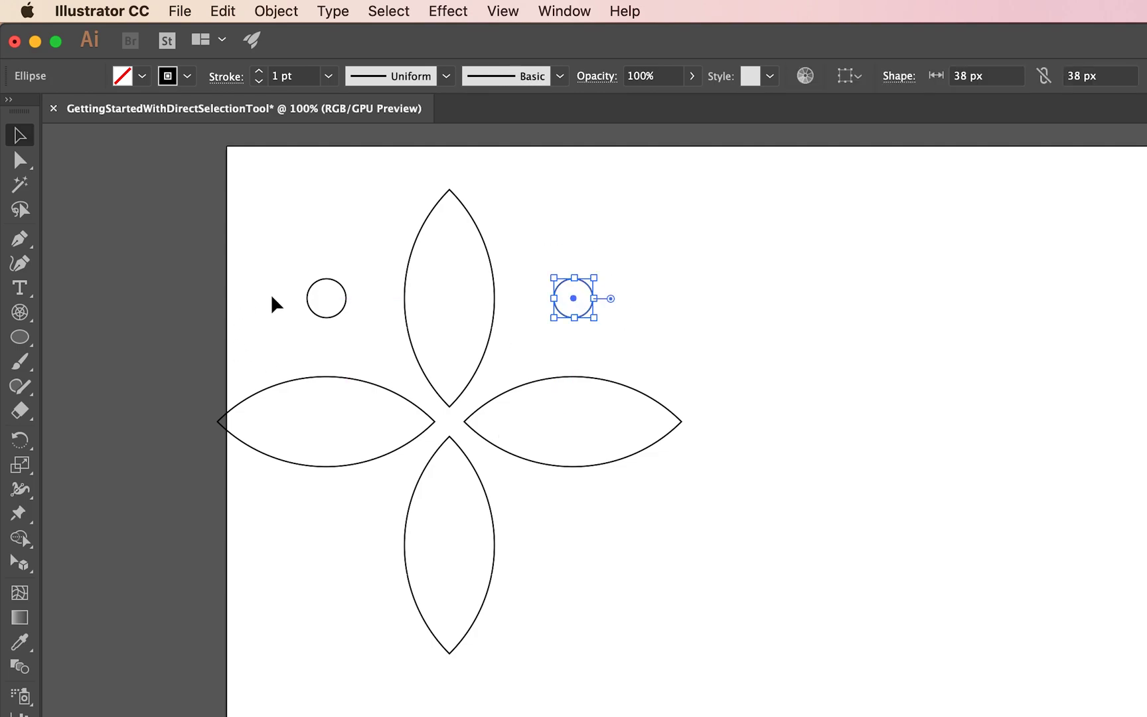
- Select both circles and duplicate them straight down into the two lower gaps between the petals
left_click_drag(290, 256, 357, 345)
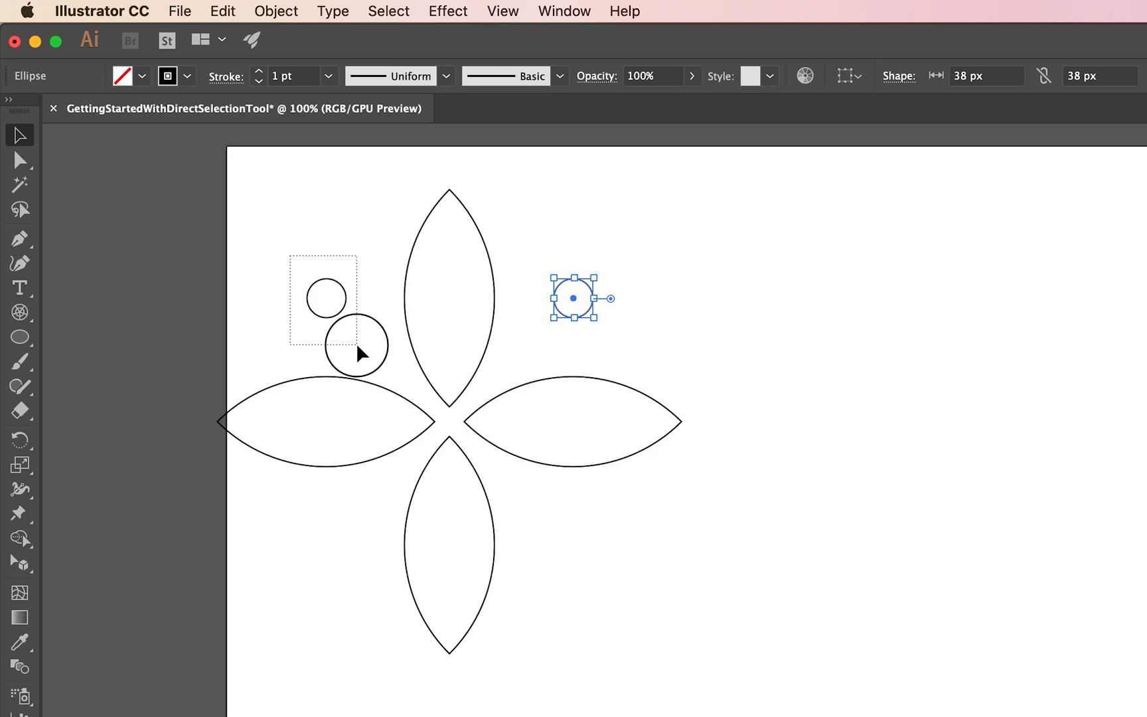
left_click_drag(357, 346, 356, 344)
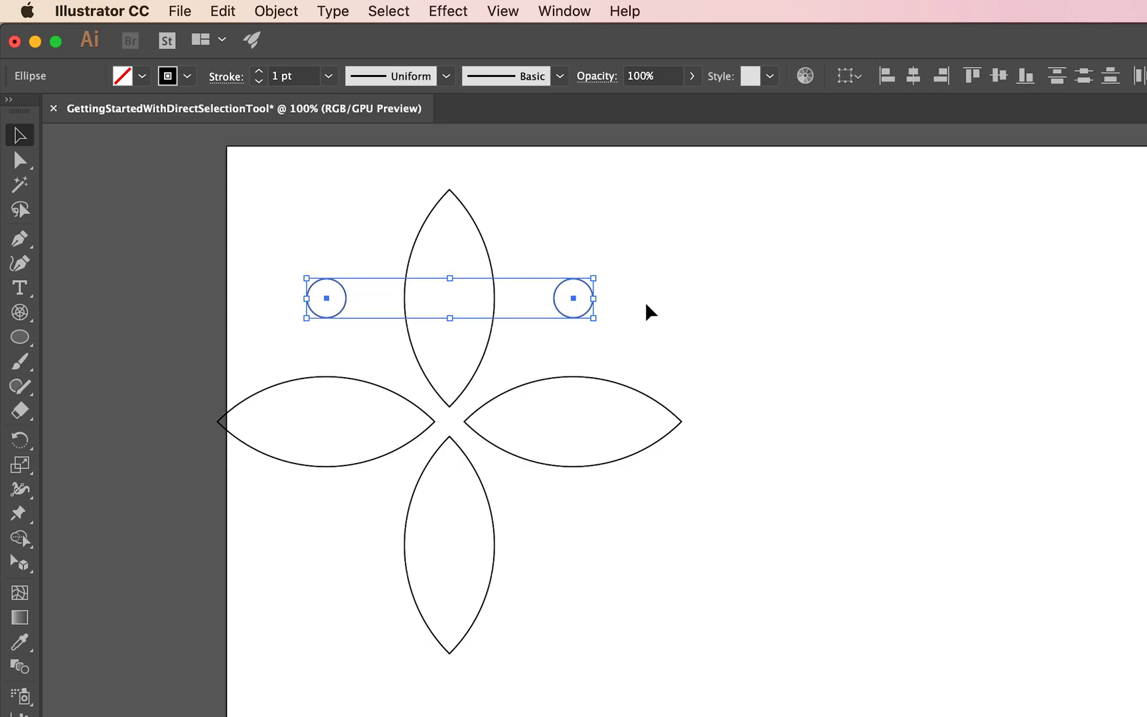
left_click_drag(584, 292, 622, 538)
left_click(843, 362)
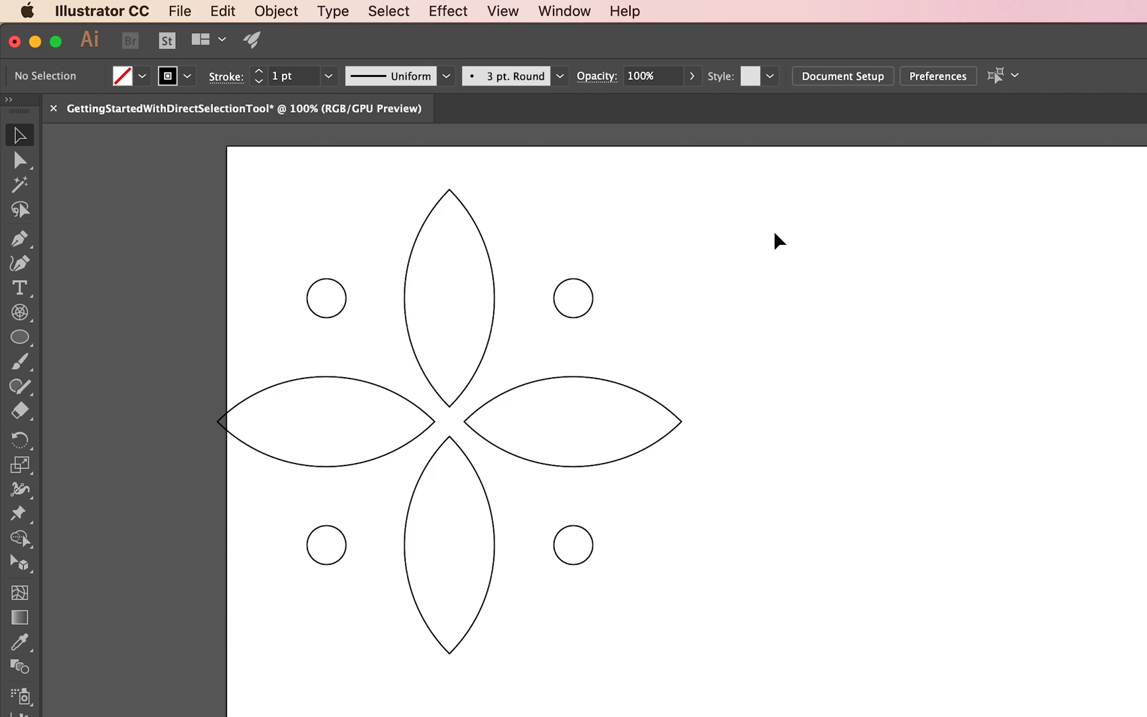
- Select all petals and circles and set their fill to black
left_click_drag(775, 216, 265, 686)
left_click(141, 77)
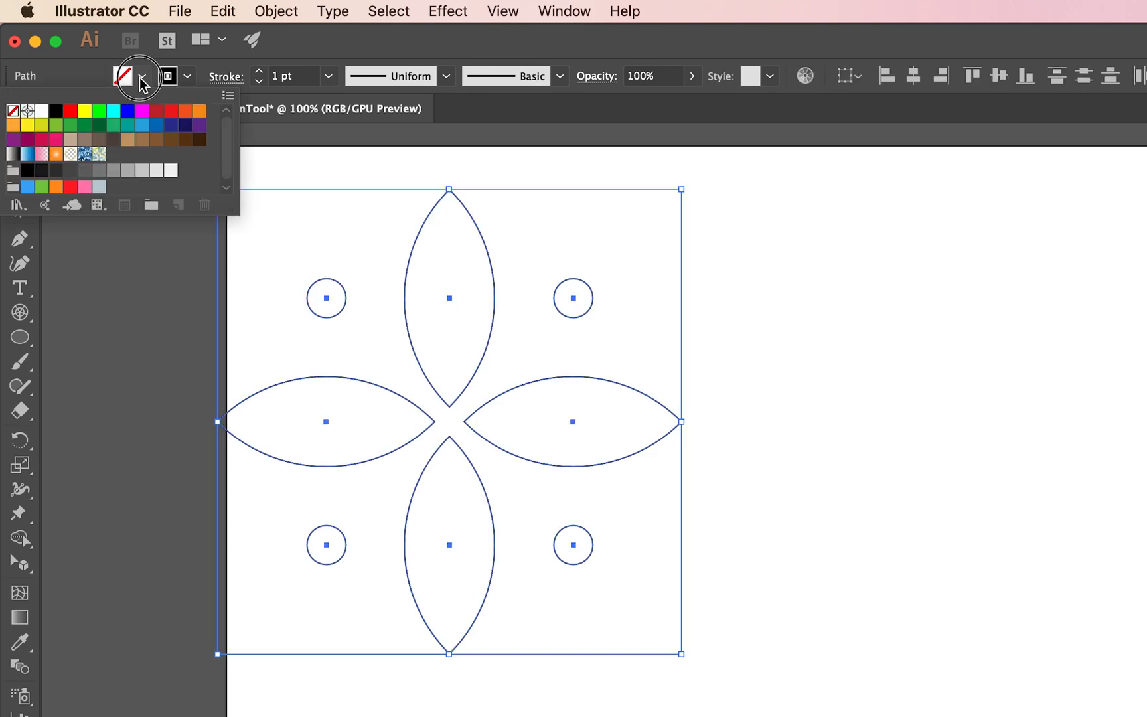
left_click(56, 110)
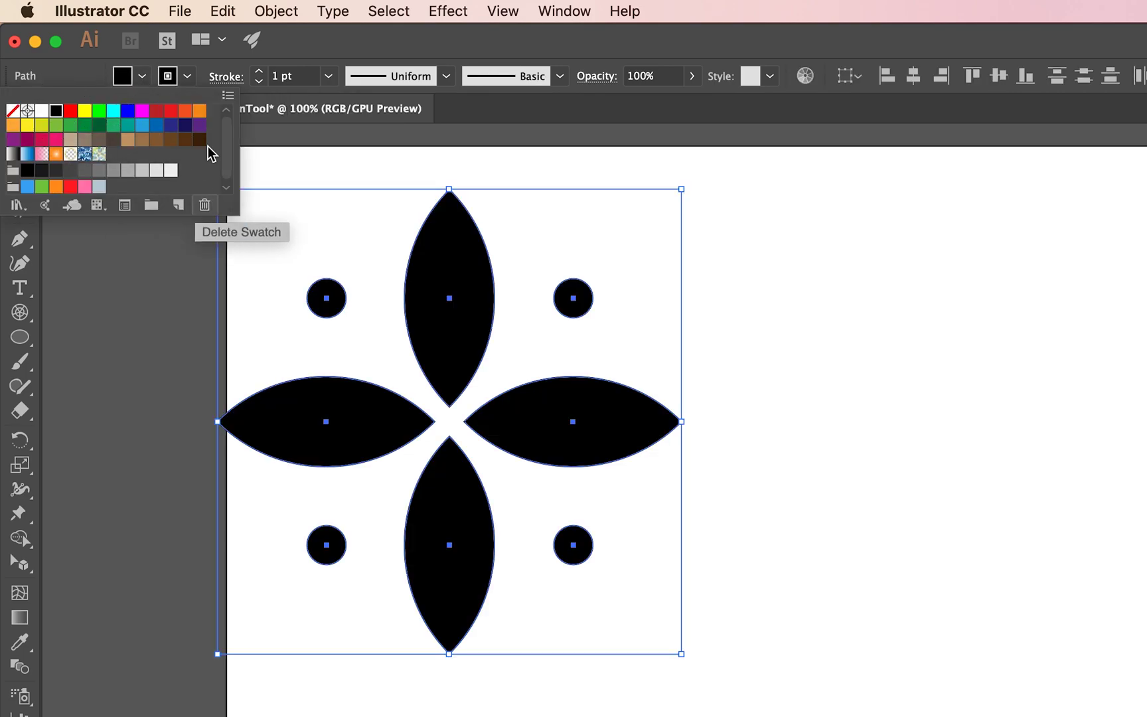
- Set the stroke of the selected petals and circles to None and deselect them
left_click(186, 80)
left_click(185, 80)
left_click(186, 80)
left_click(185, 80)
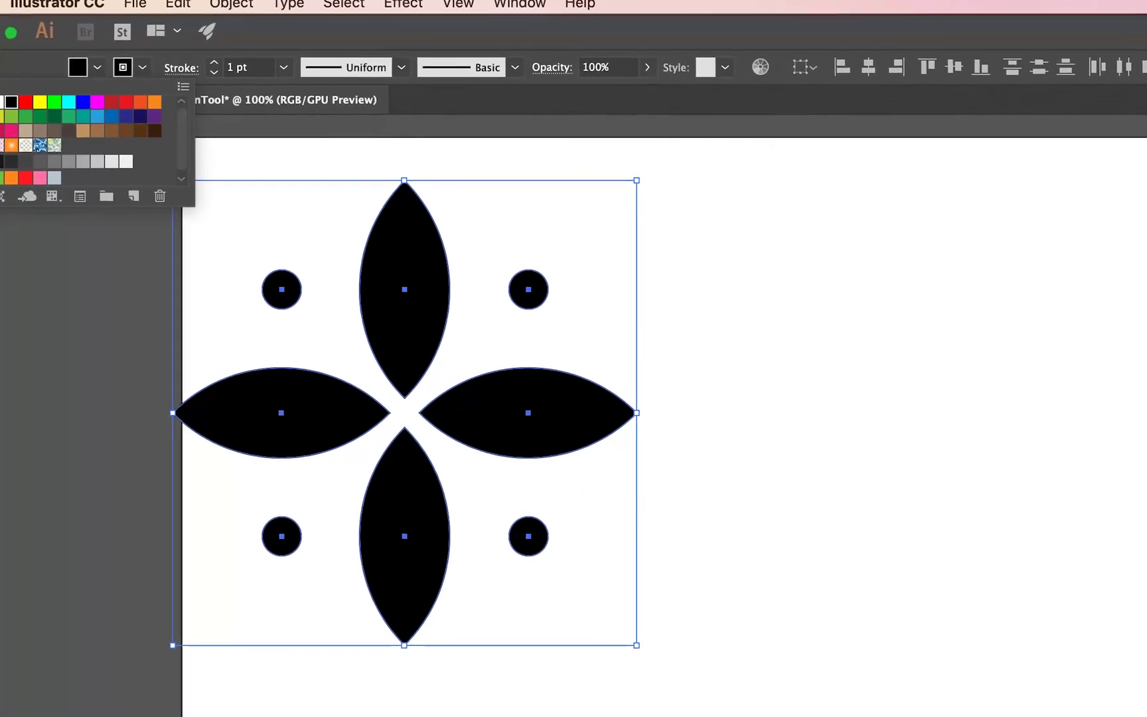
left_click(0, 101)
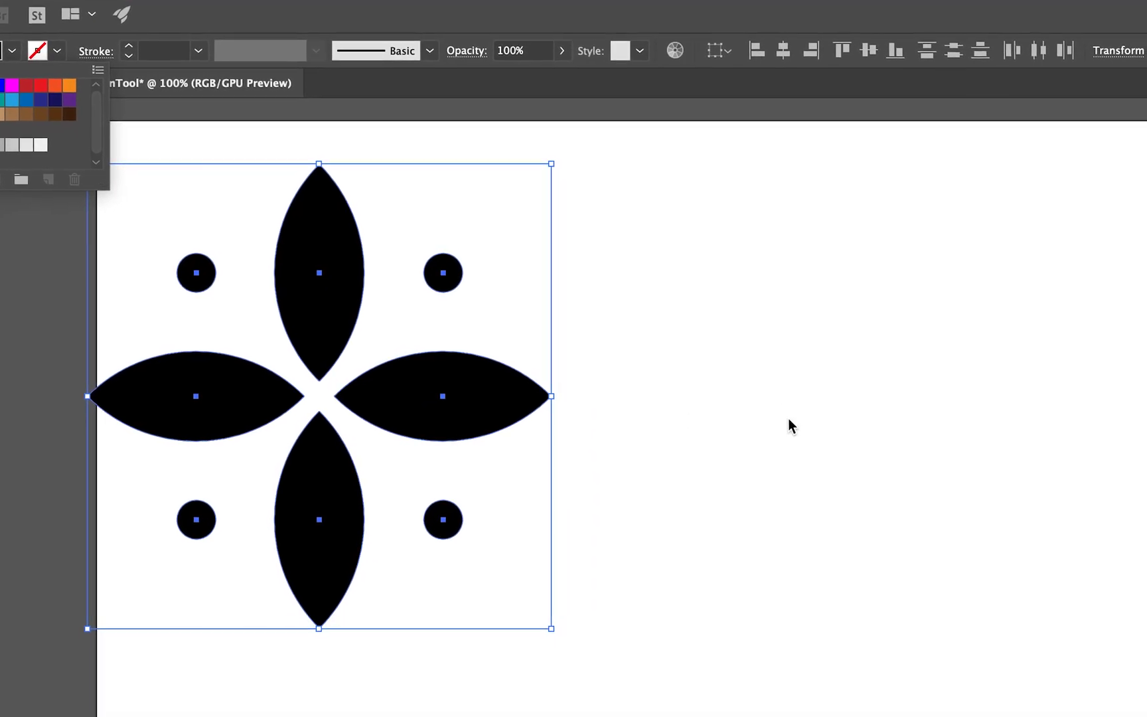
left_click(787, 427)
left_click(731, 470)
- Select the whole flower design, move it to the right so it lies fully inside the artboard, and deselect it
left_click_drag(677, 158, 173, 630)
left_click_drag(509, 414, 539, 426)
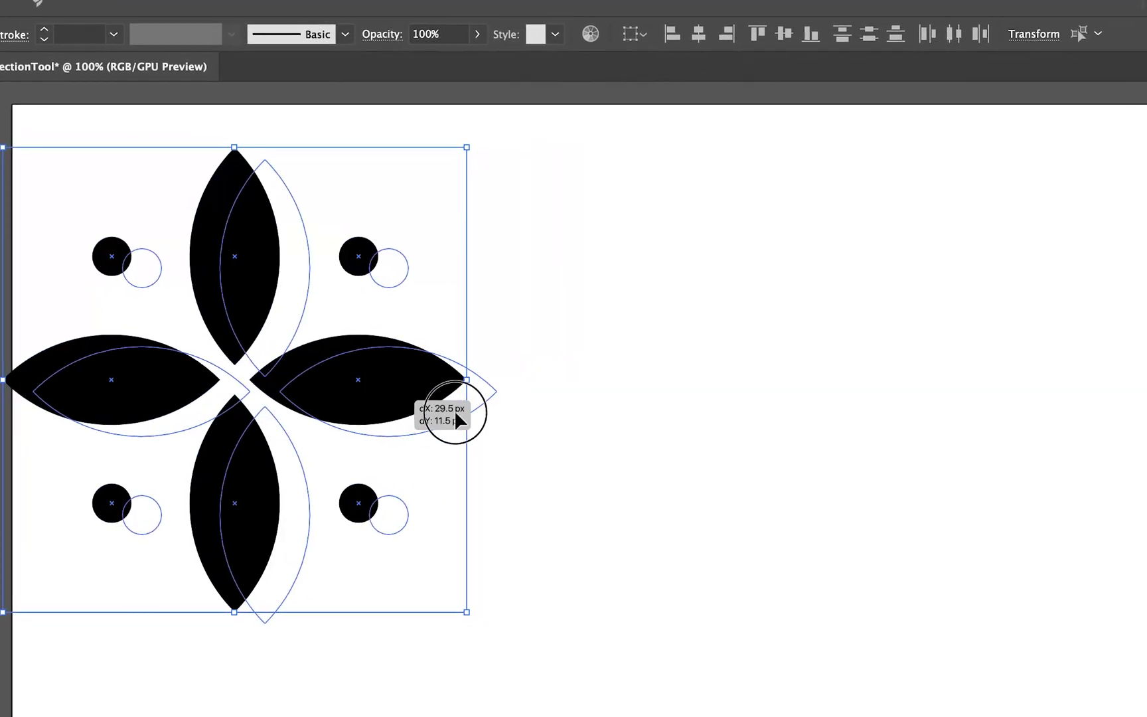
left_click_drag(453, 410, 856, 409)
left_click(1112, 406)
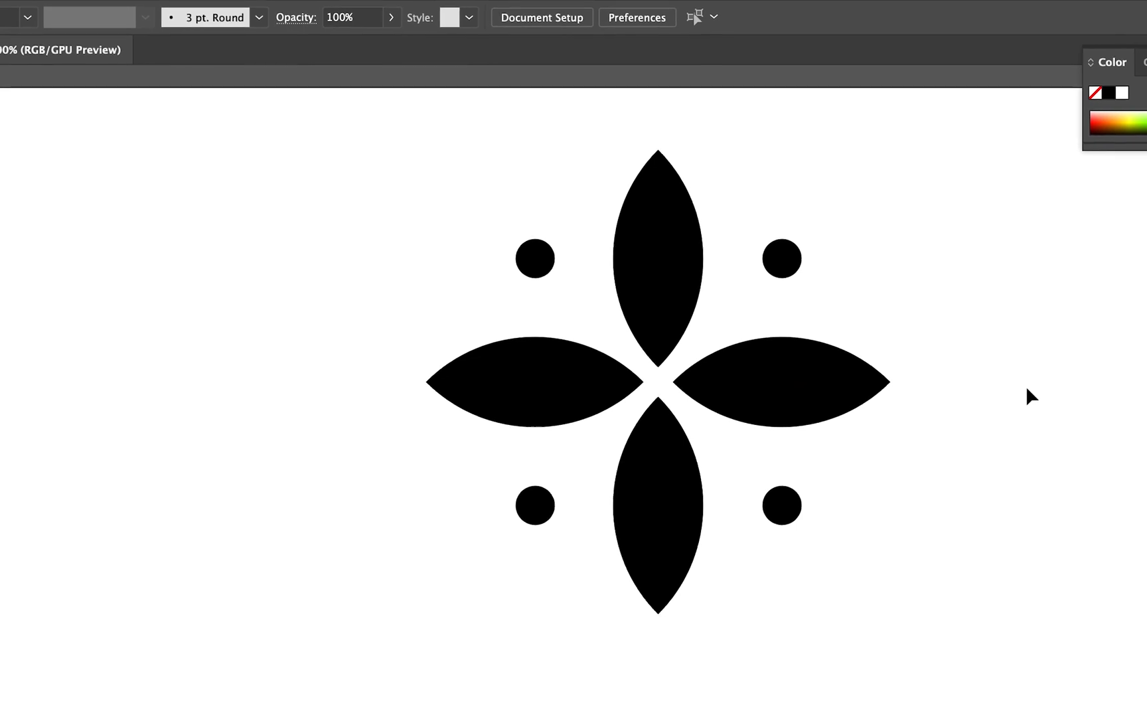